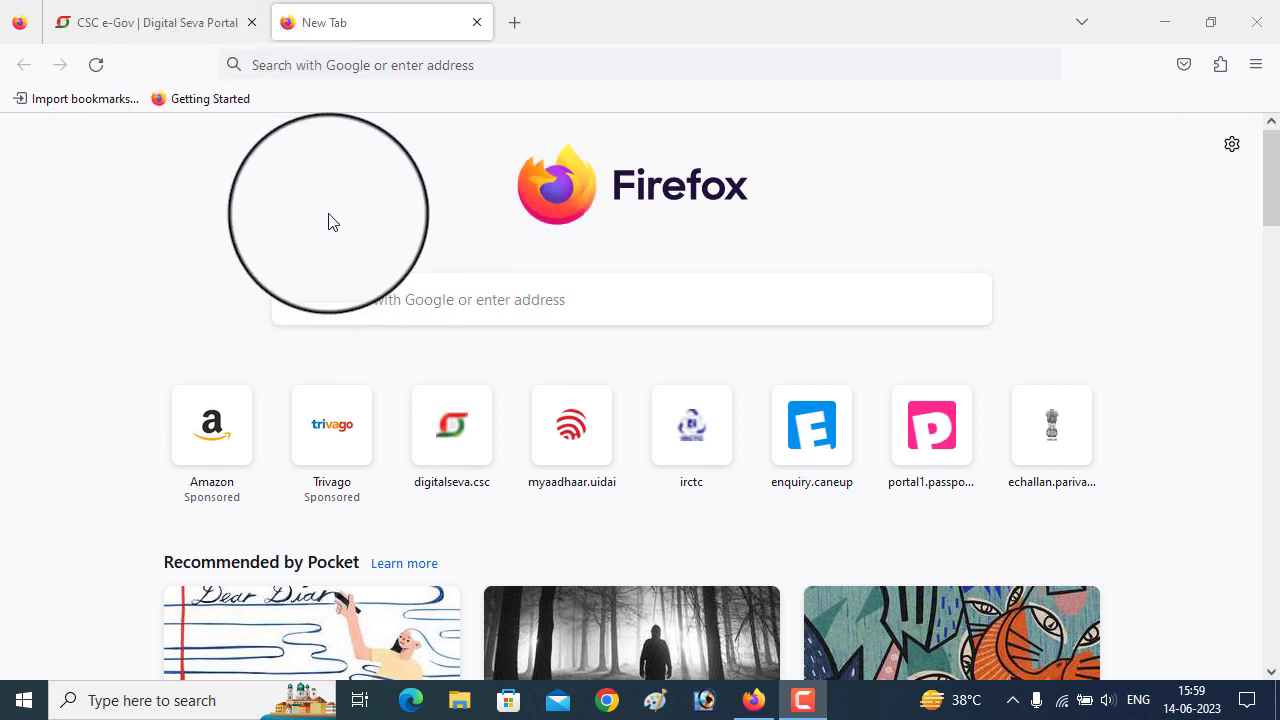
- Log in to the Digital Seva Portal and search 'passp' to reach Passport Services
left_click(144, 22)
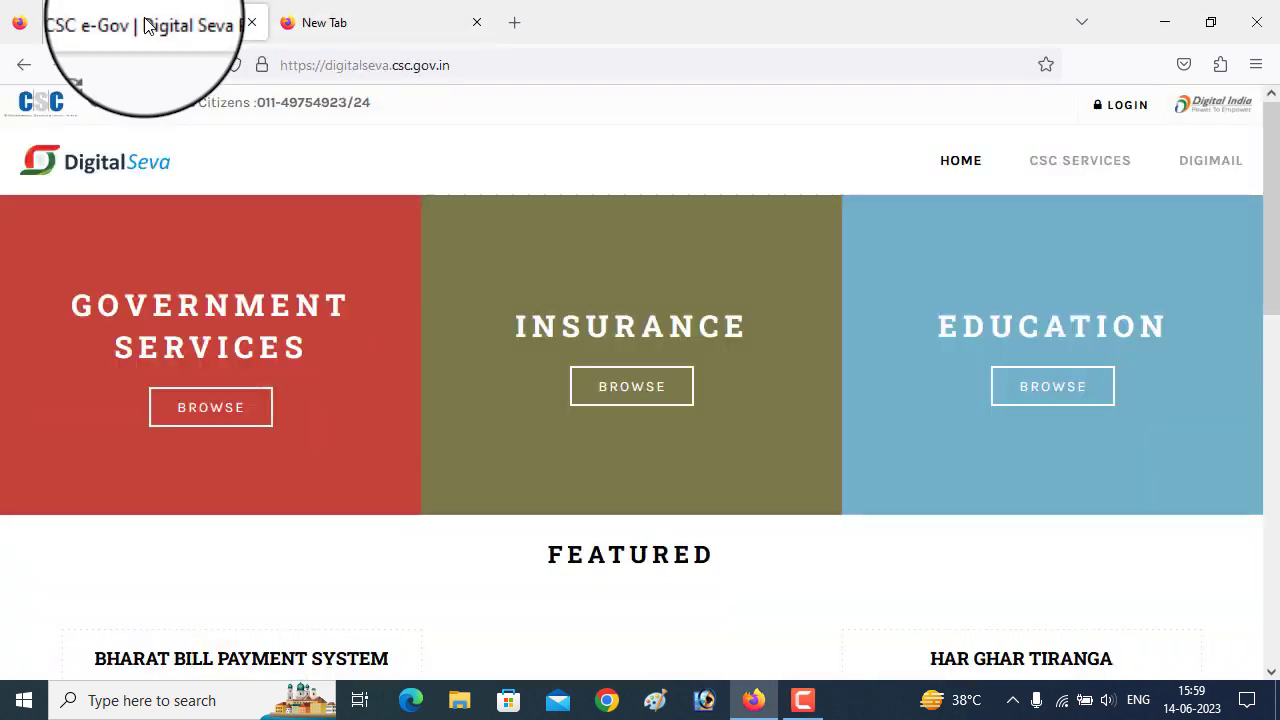
left_click(1117, 112)
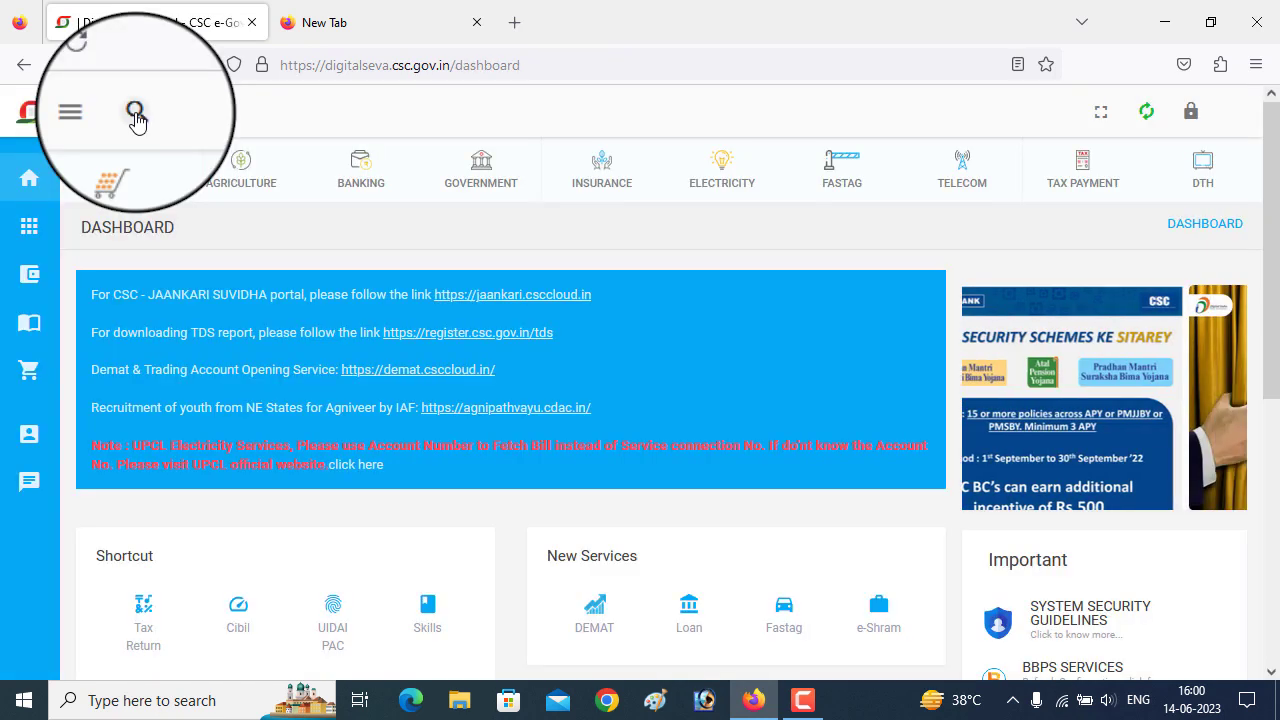
left_click(135, 116)
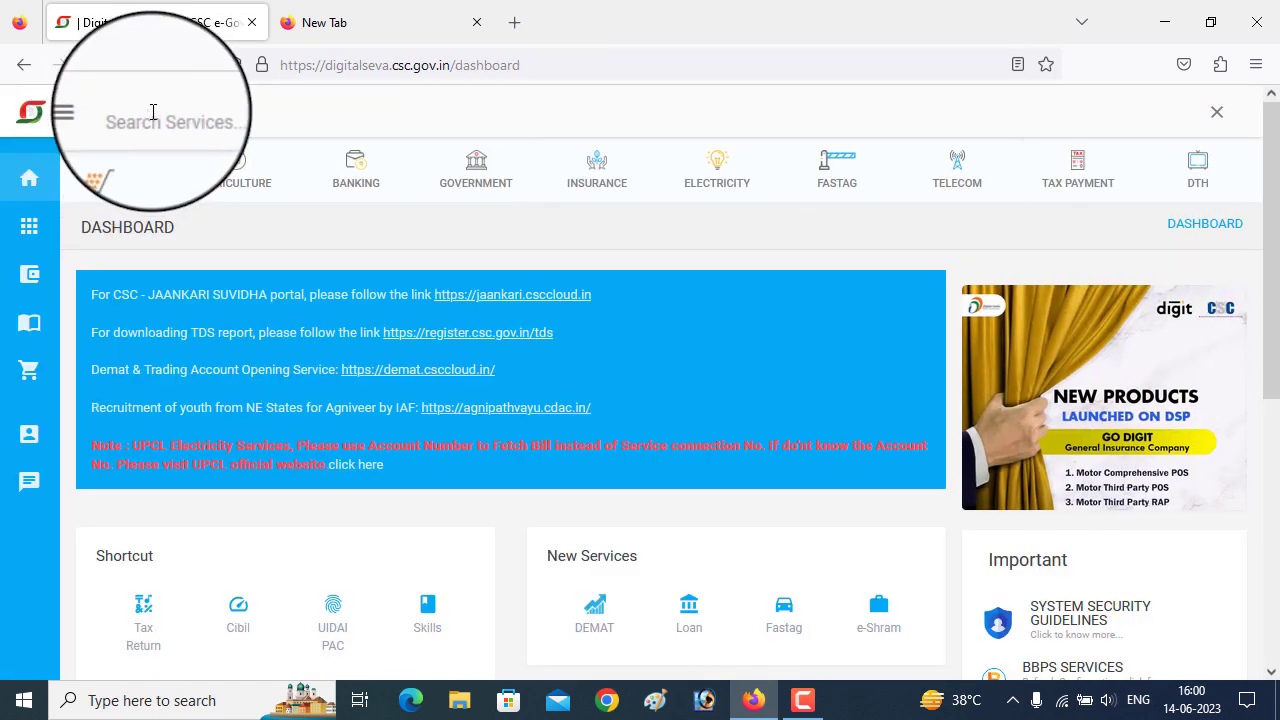
type("pa")
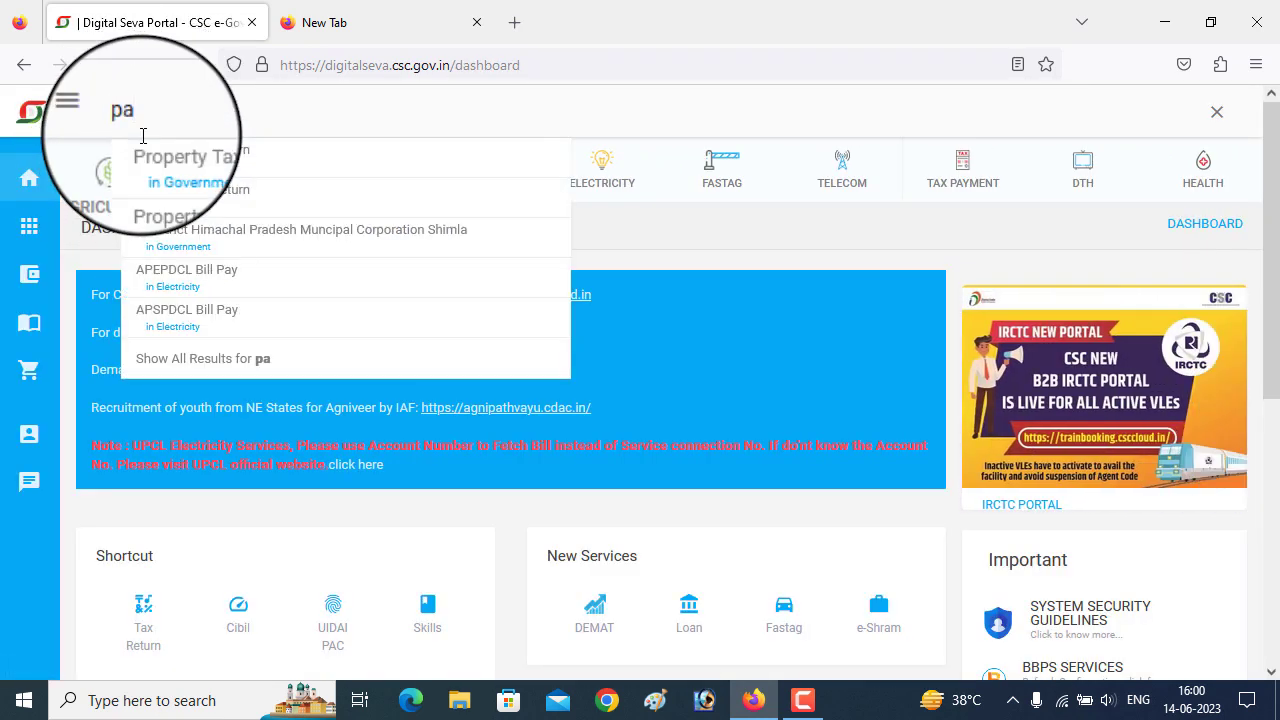
type("ssp")
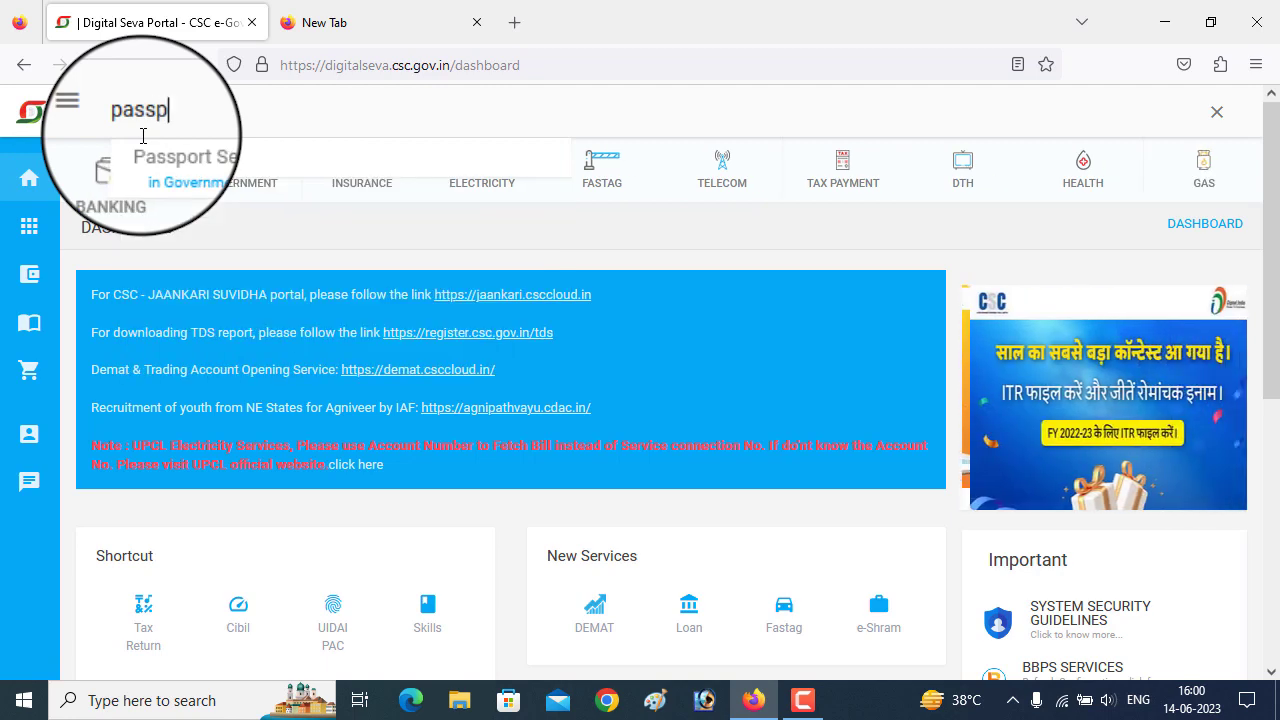
left_click(203, 168)
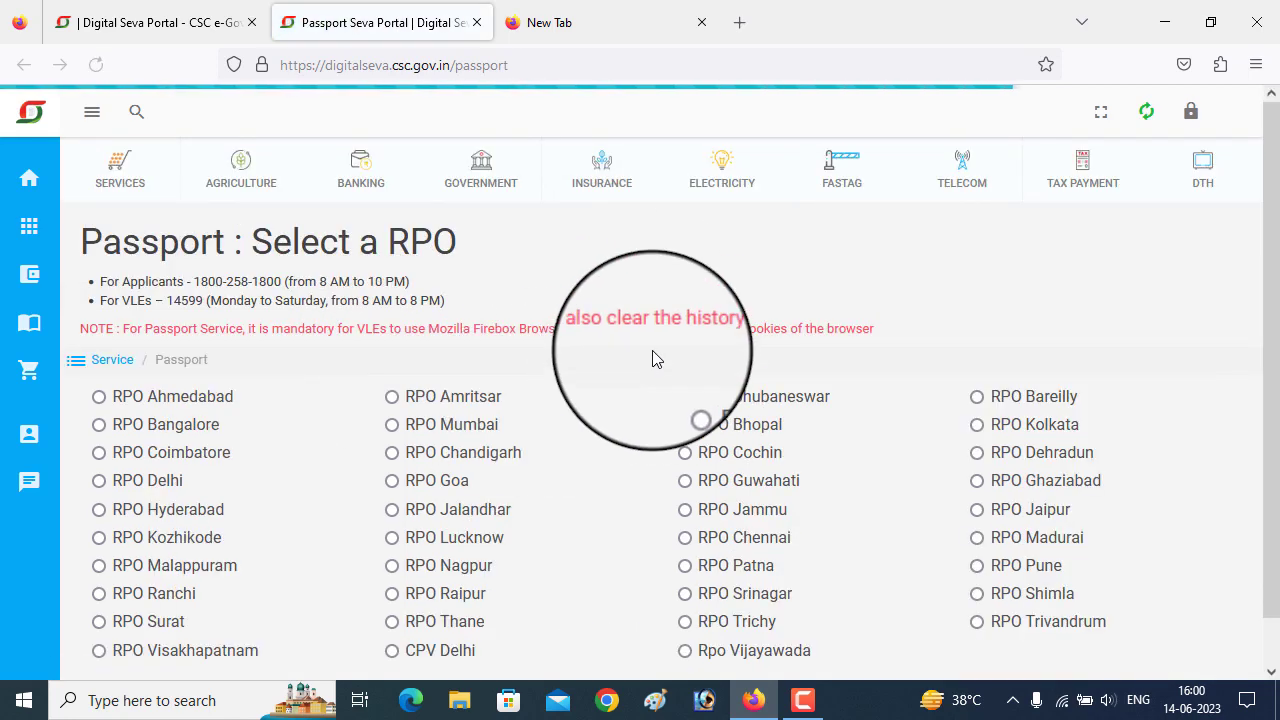
- Scroll the Passport page to view the regional passport office options
scroll(890, 420, "down", 1)
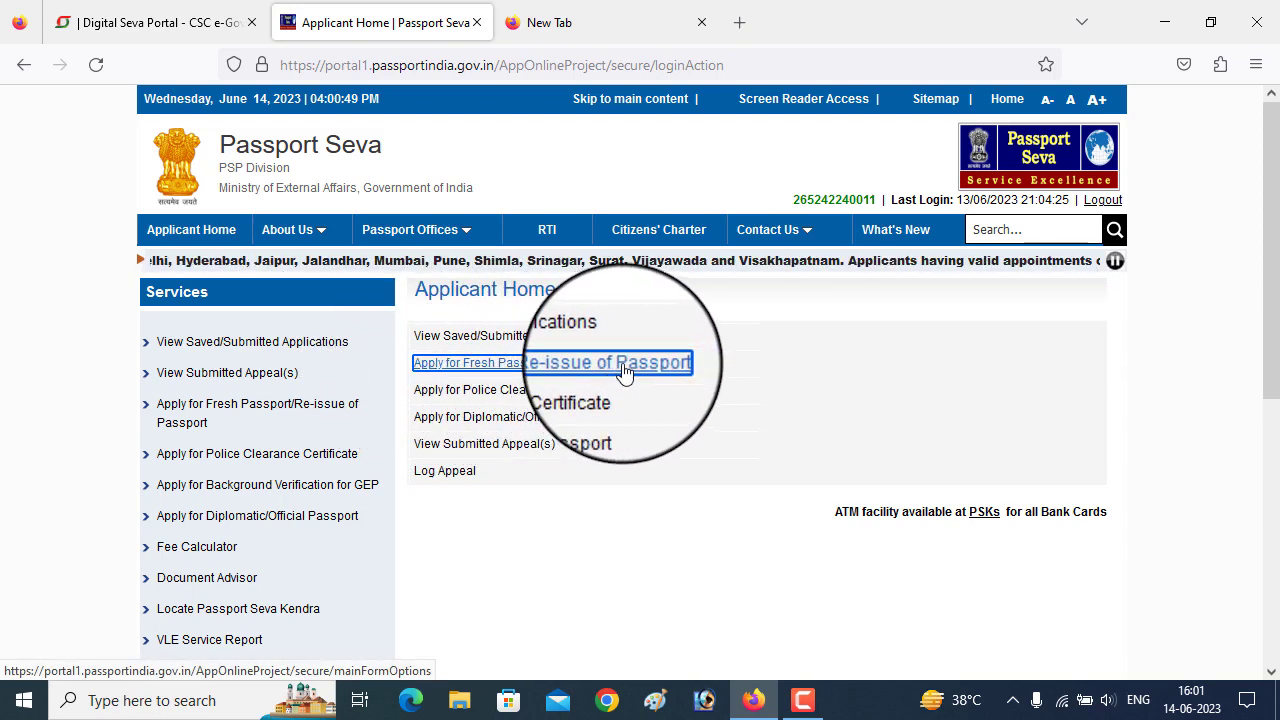
- Start a fresh normal passport application with a 36-page booklet
left_click(494, 375)
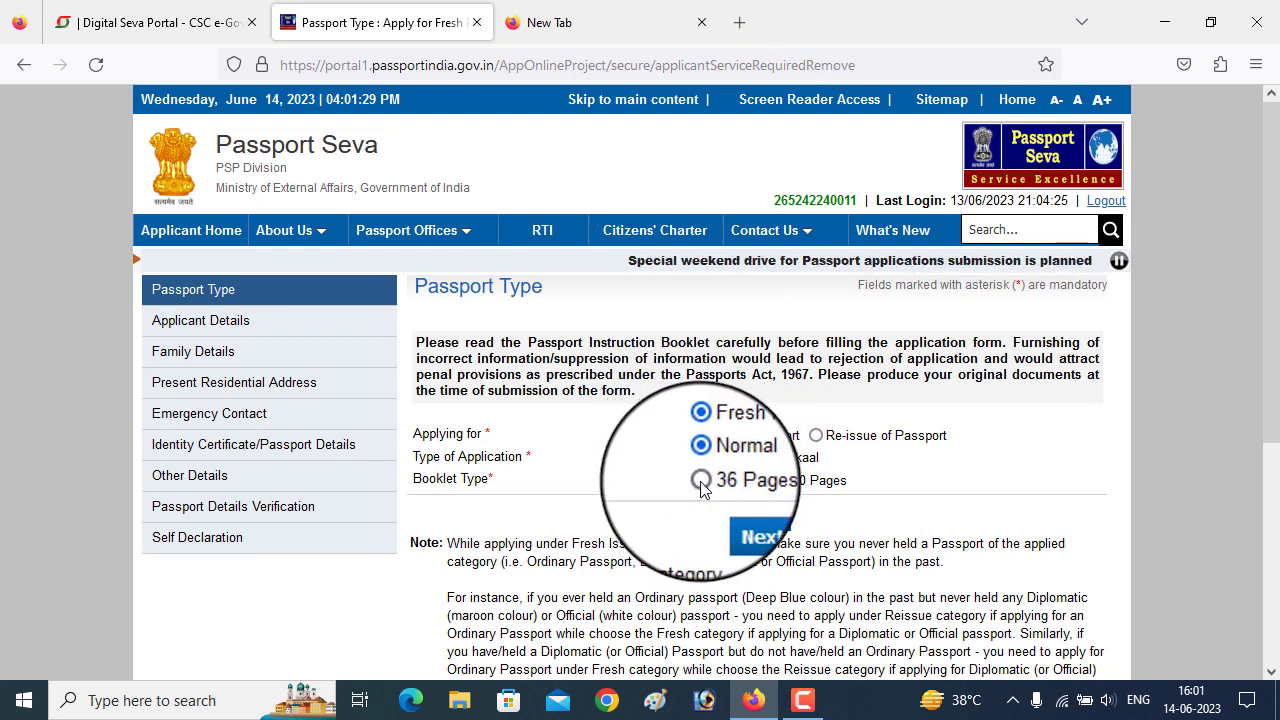
left_click(701, 485)
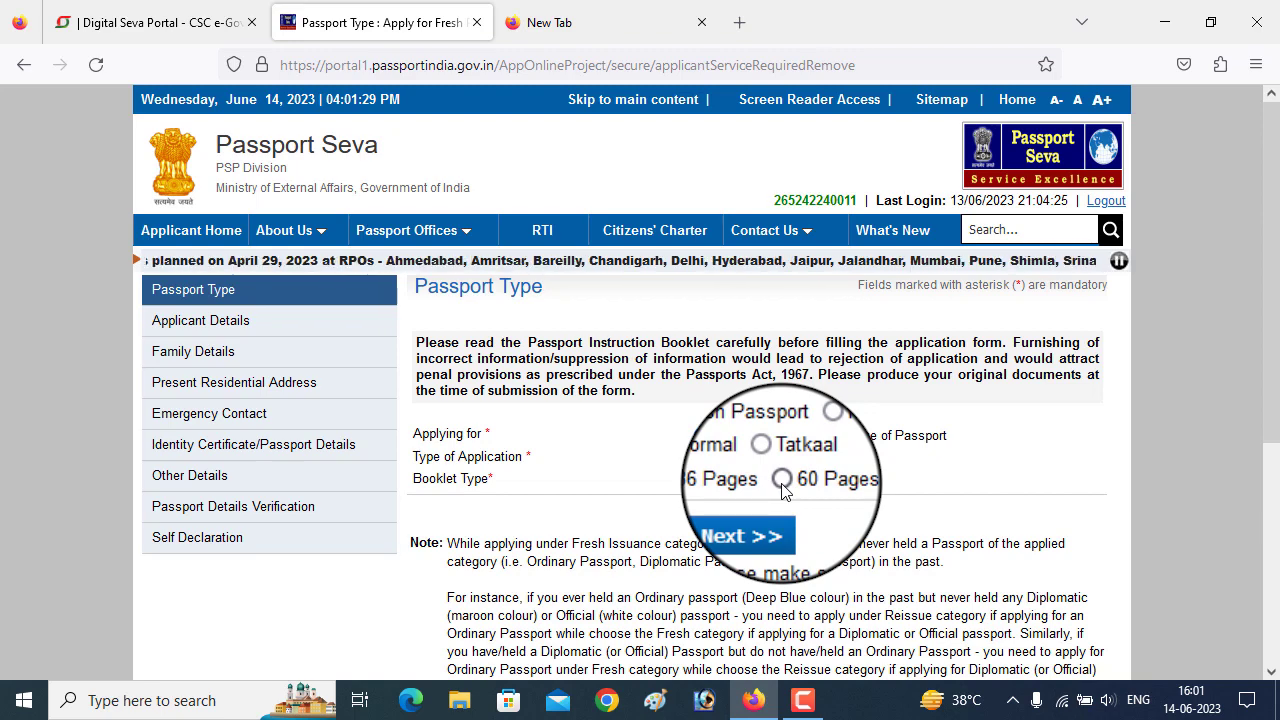
scroll(701, 465, "down", 2)
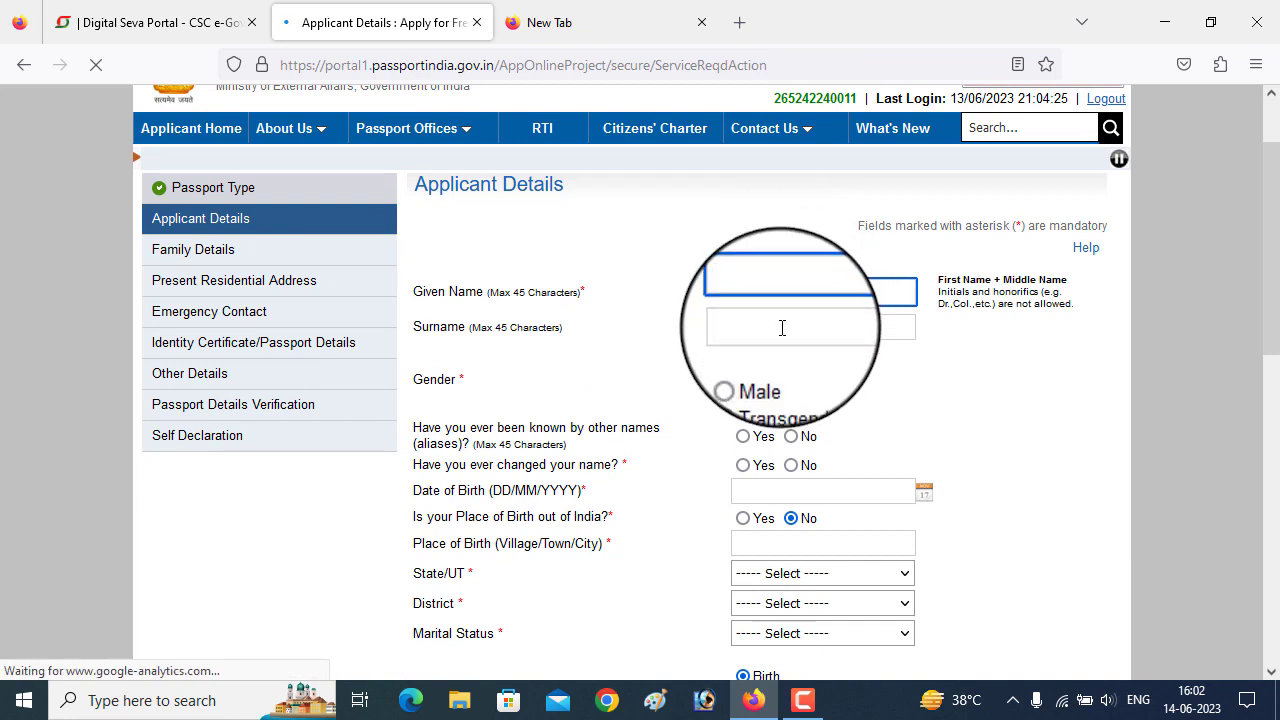
- Enter the applicant's given name, surname, Male gender, no aliases, and date of birth
left_click(780, 328)
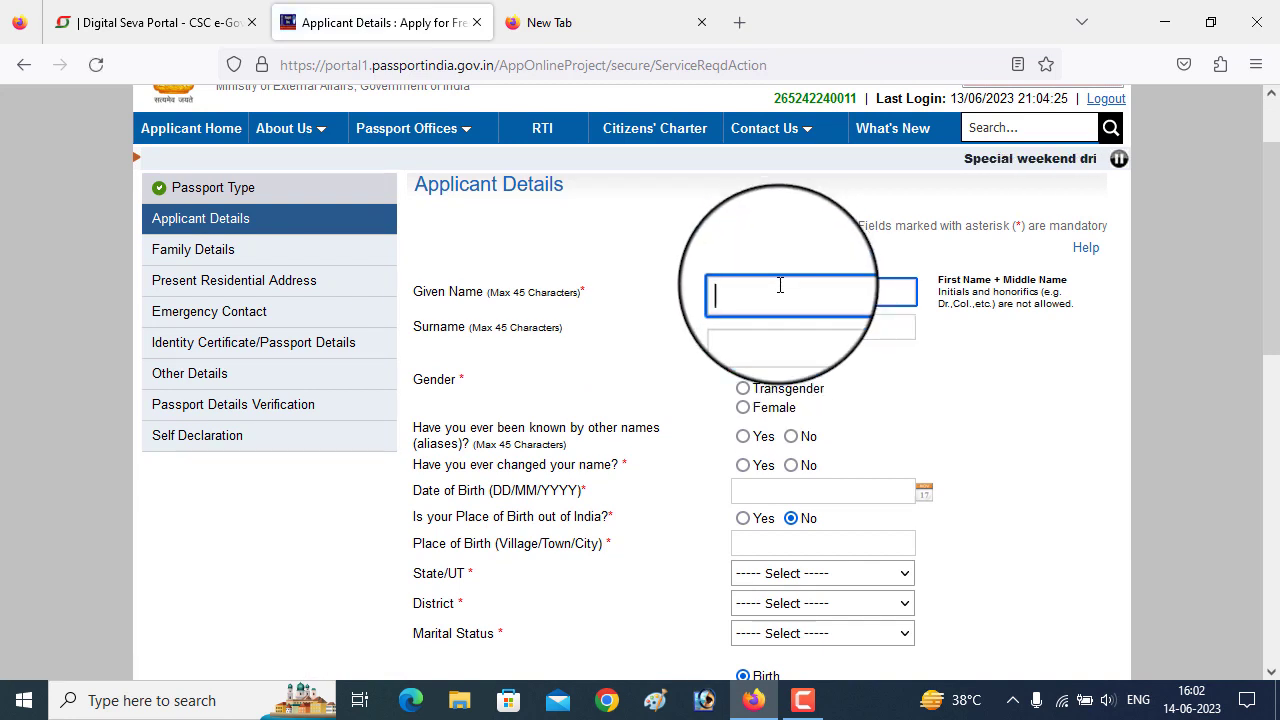
key("Tab")
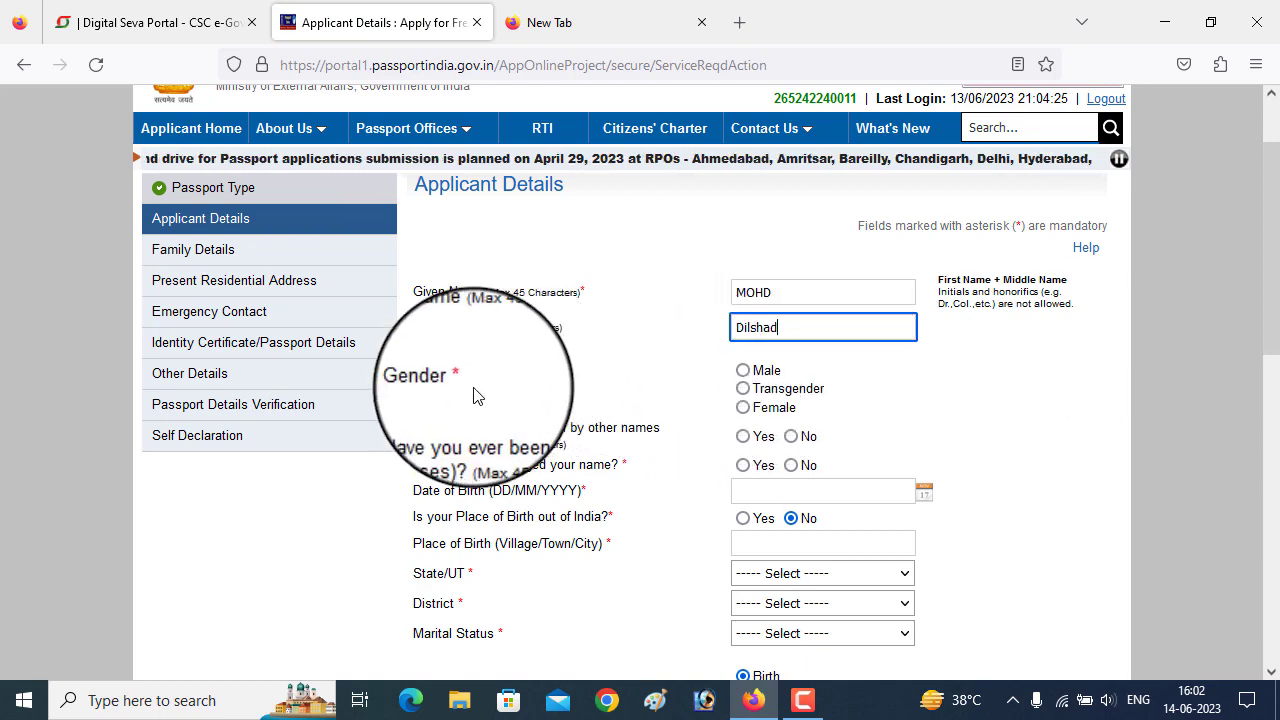
left_click(743, 370)
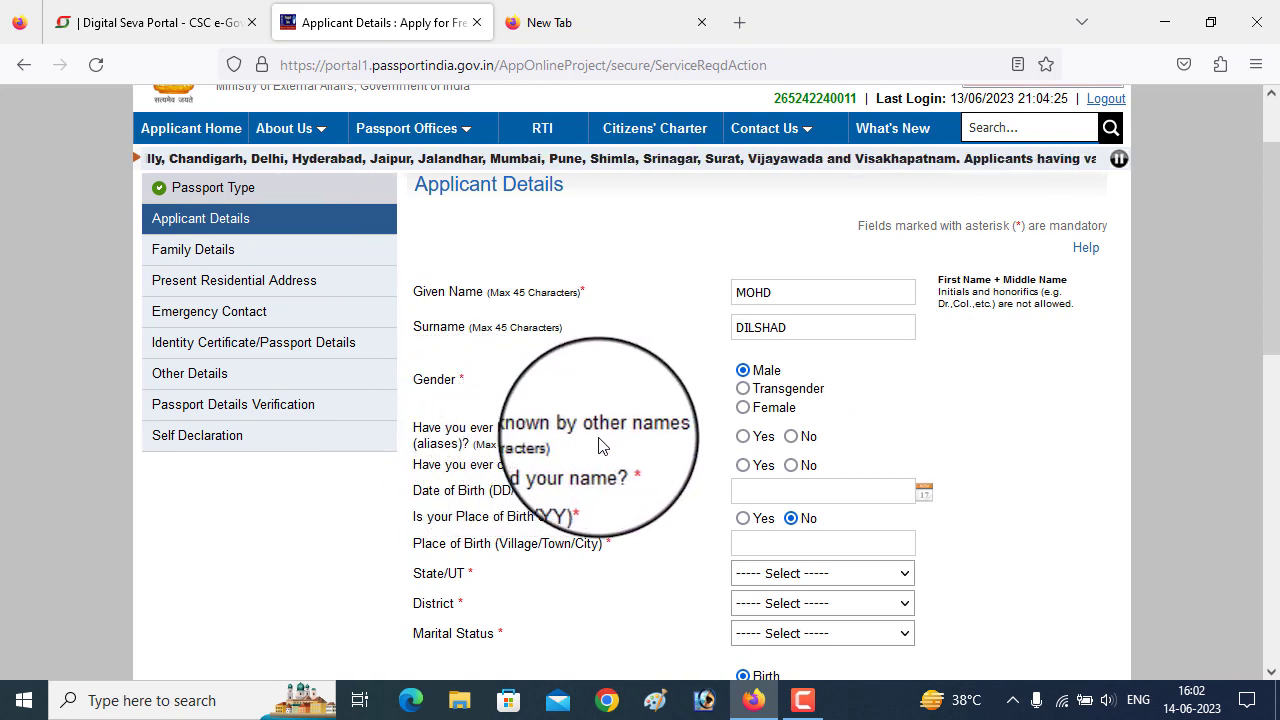
left_click(791, 437)
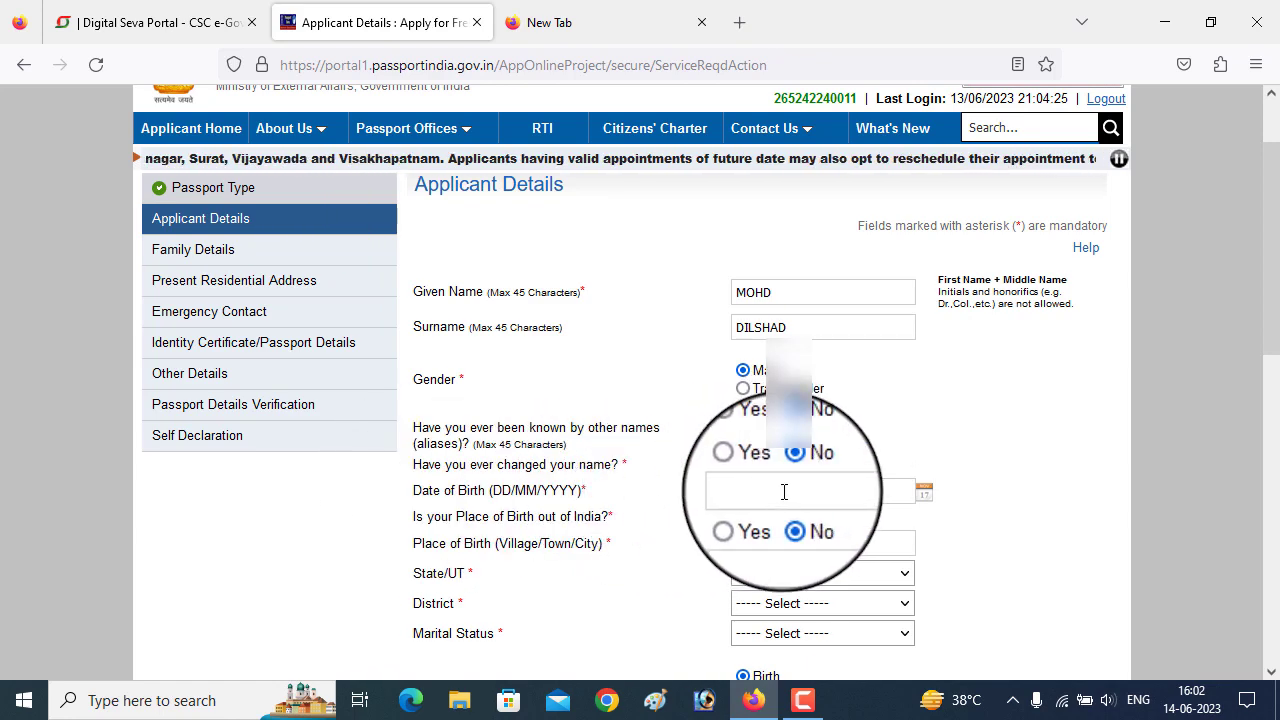
scroll(765, 520, "down", 2)
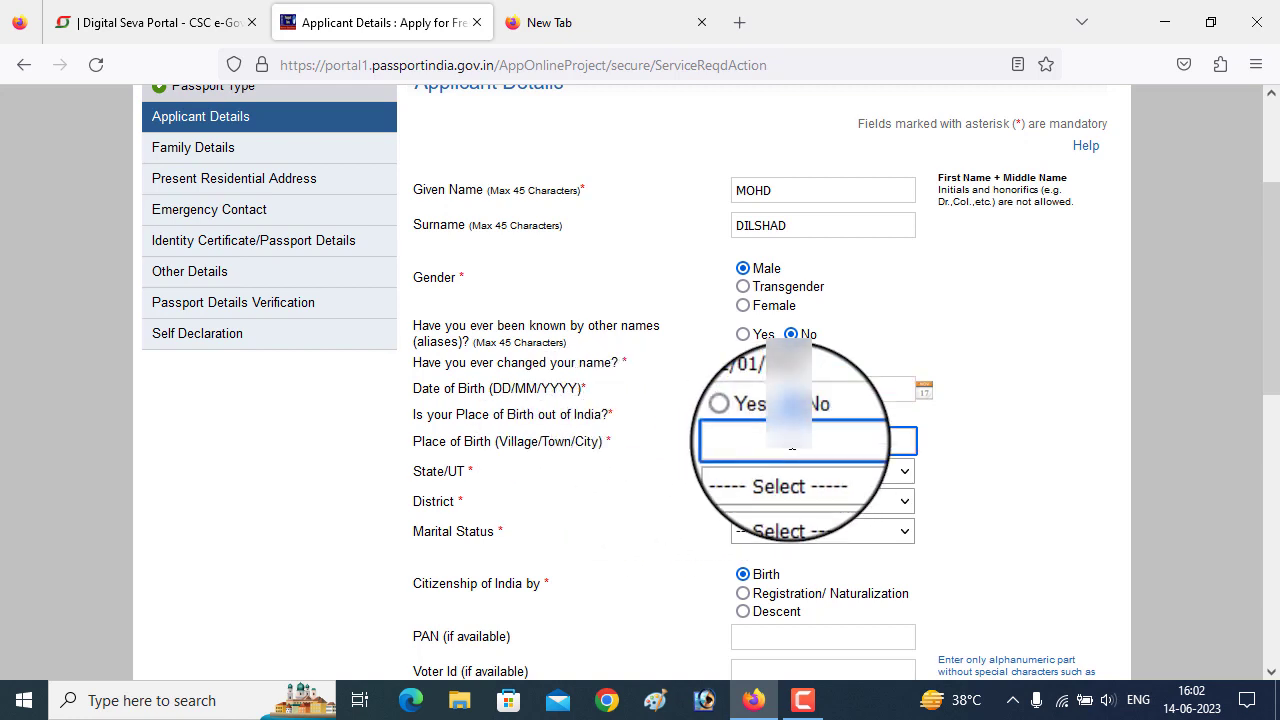
- Set birth state Uttar Pradesh, district Muzaffarnagar, and marital status Single
left_click(834, 472)
scroll(810, 276, "down", 5)
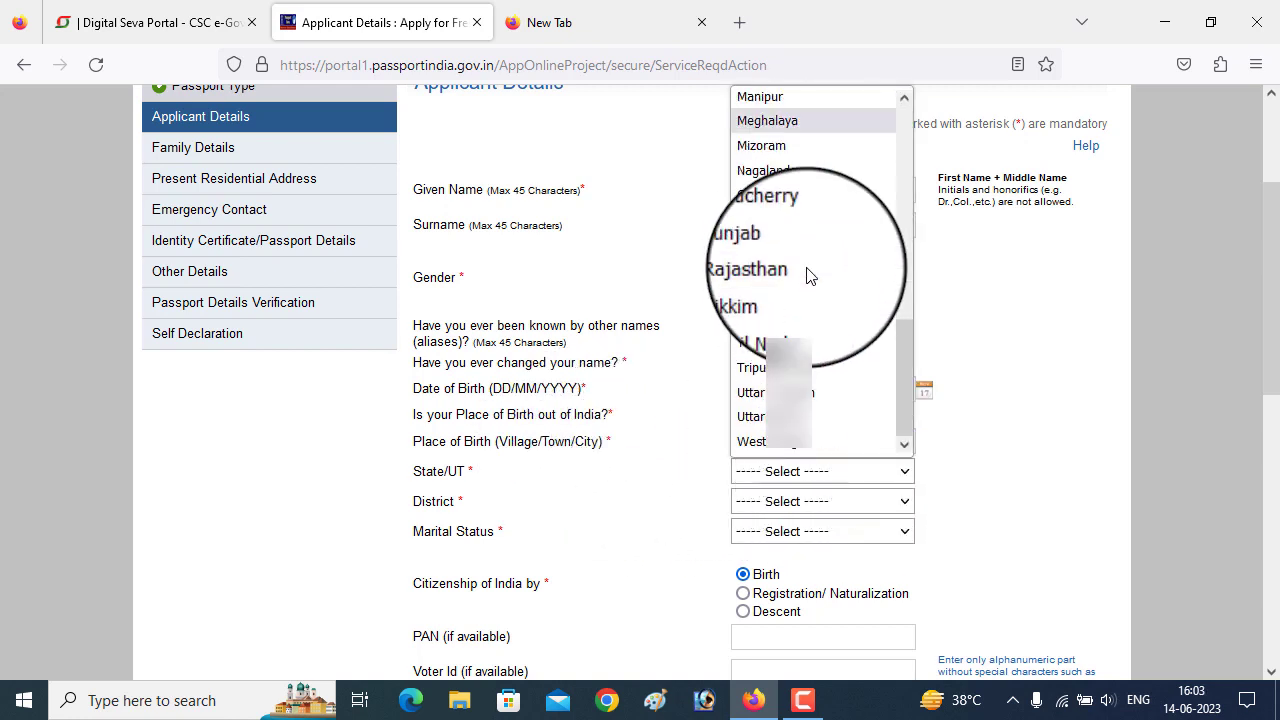
left_click(785, 385)
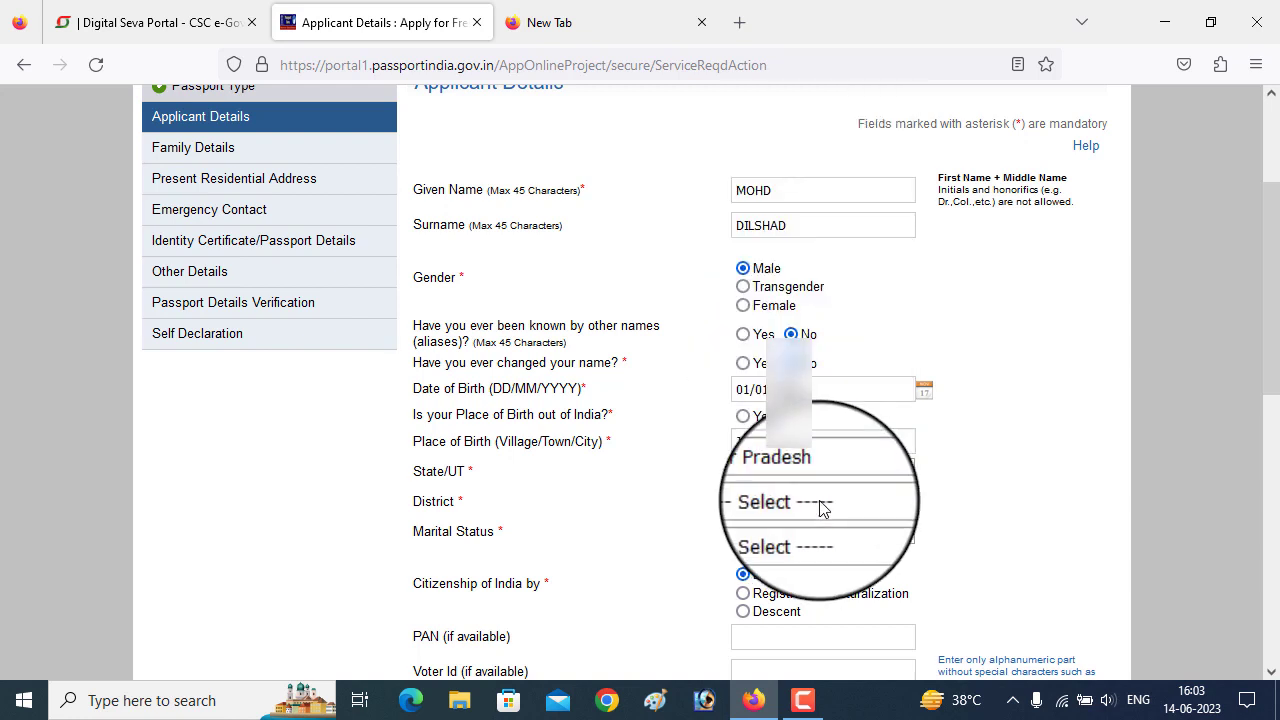
left_click(820, 503)
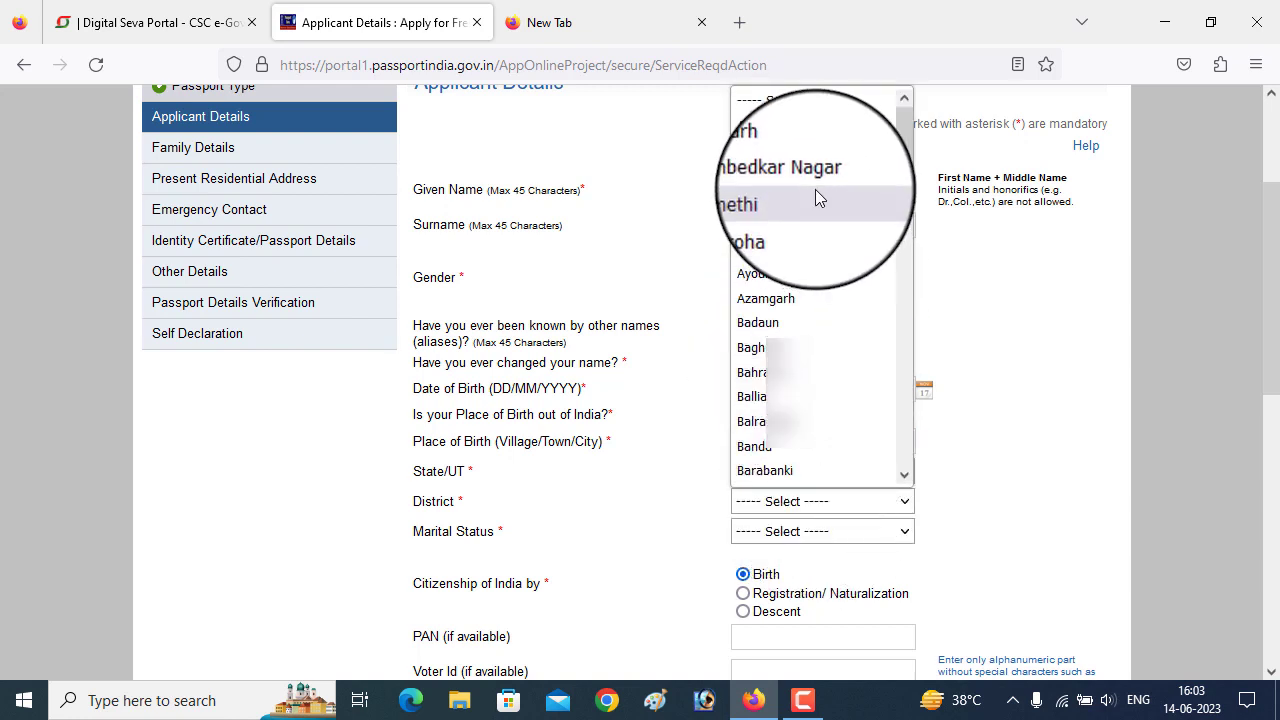
scroll(815, 220, "down", 5)
scroll(812, 240, "down", 5)
left_click(812, 260)
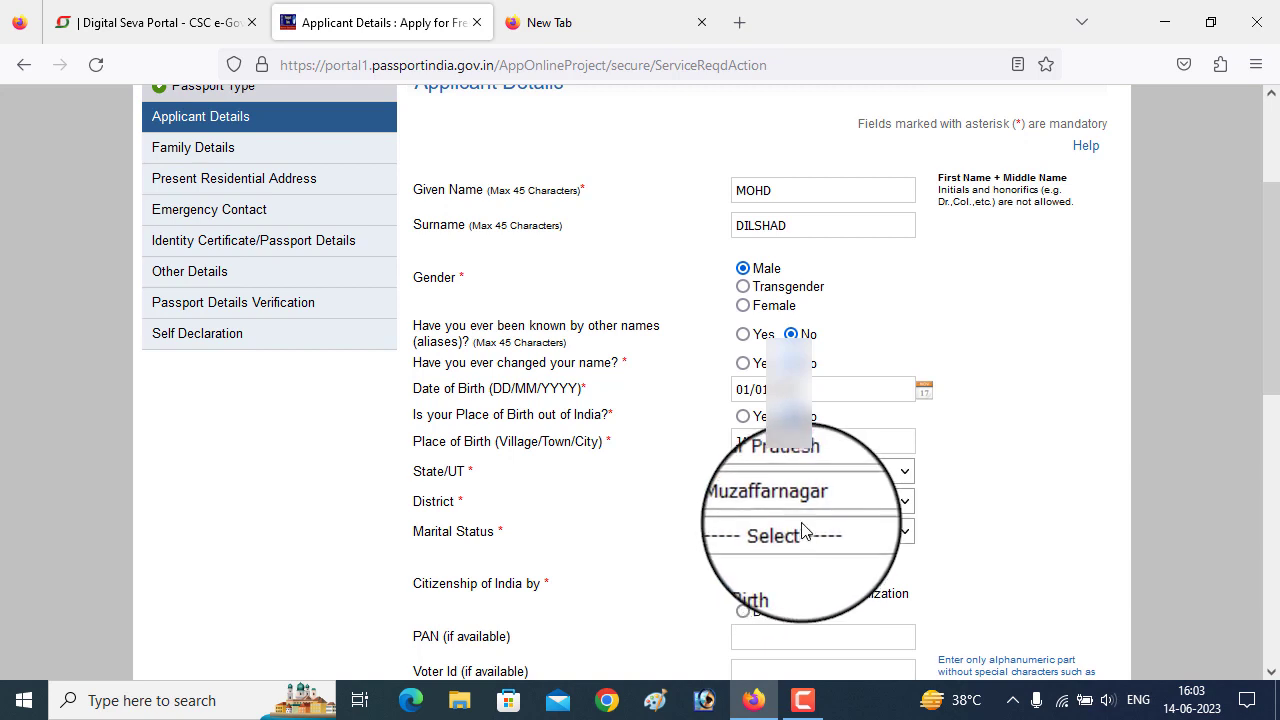
left_click(808, 531)
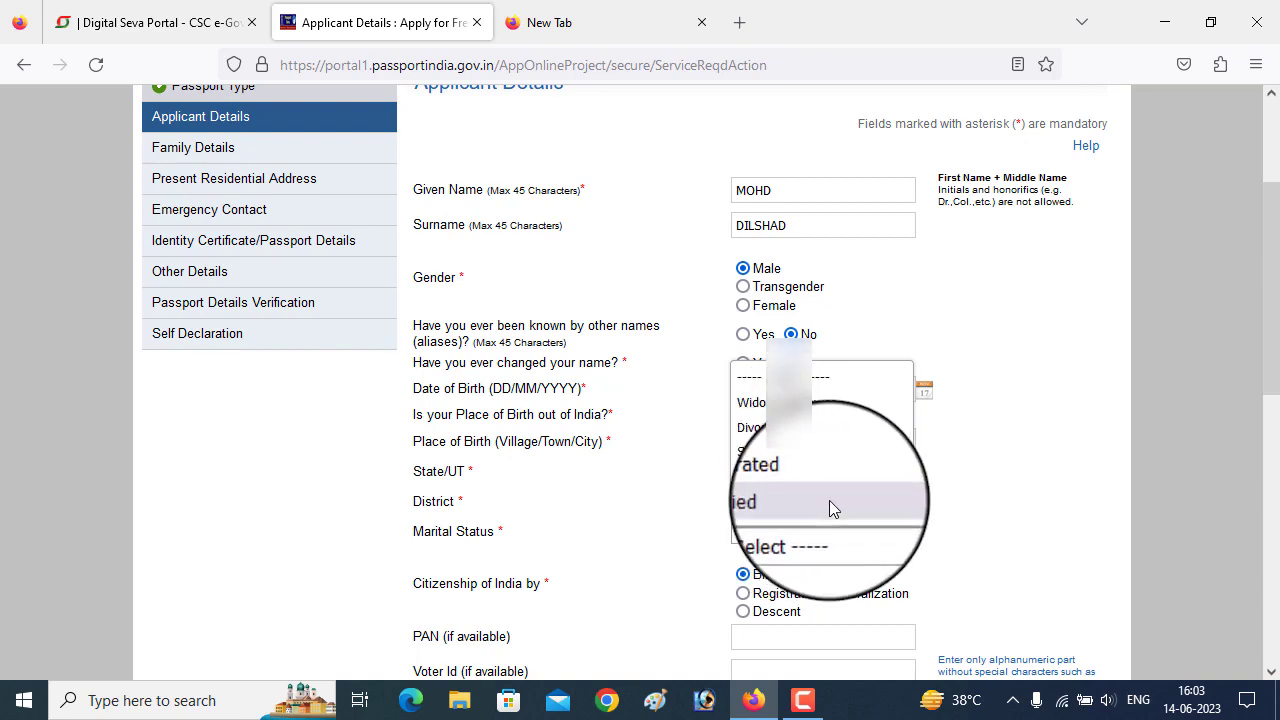
left_click(783, 454)
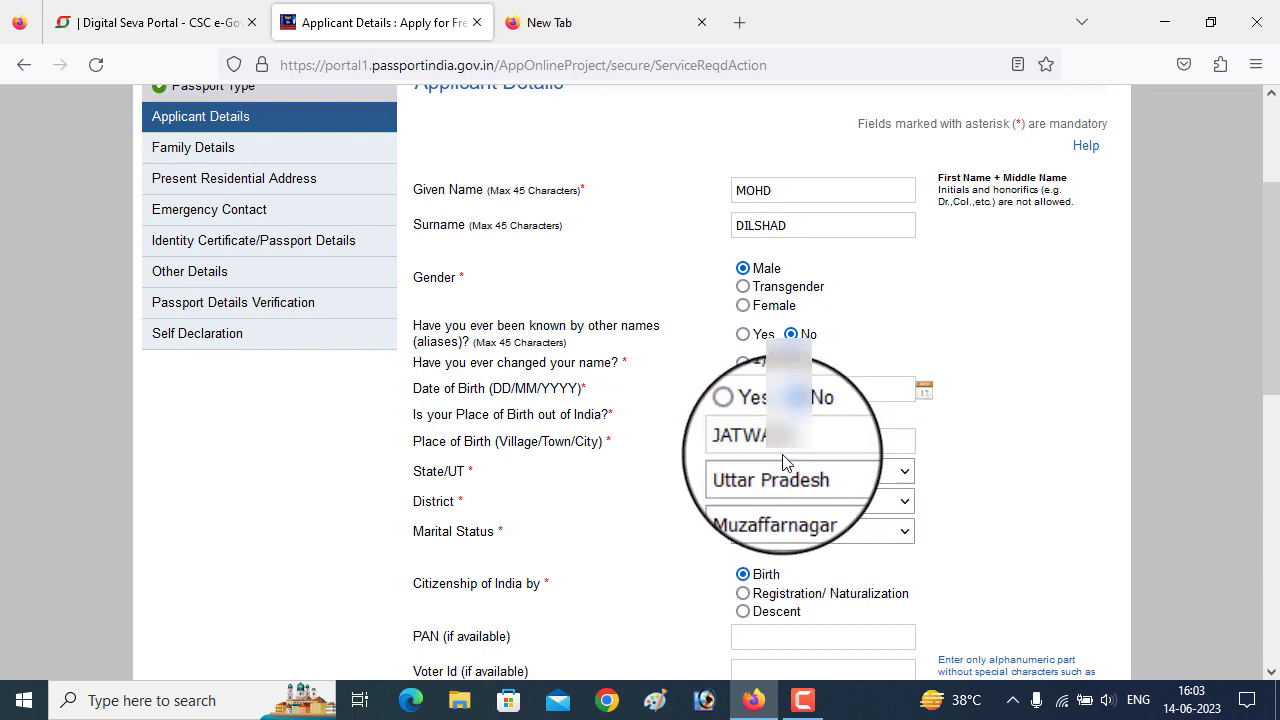
scroll(785, 462, "down", 5)
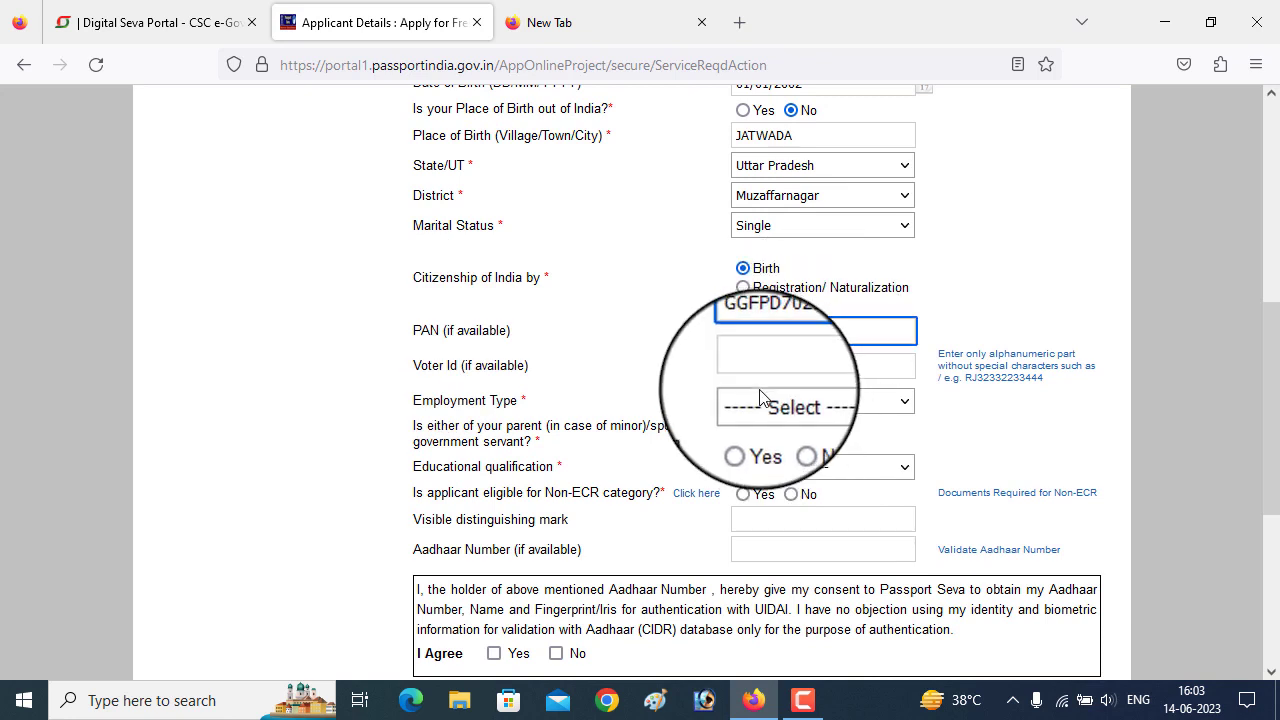
- Set employment type to Not Employed and education to 10th Pass And Above
left_click(818, 401)
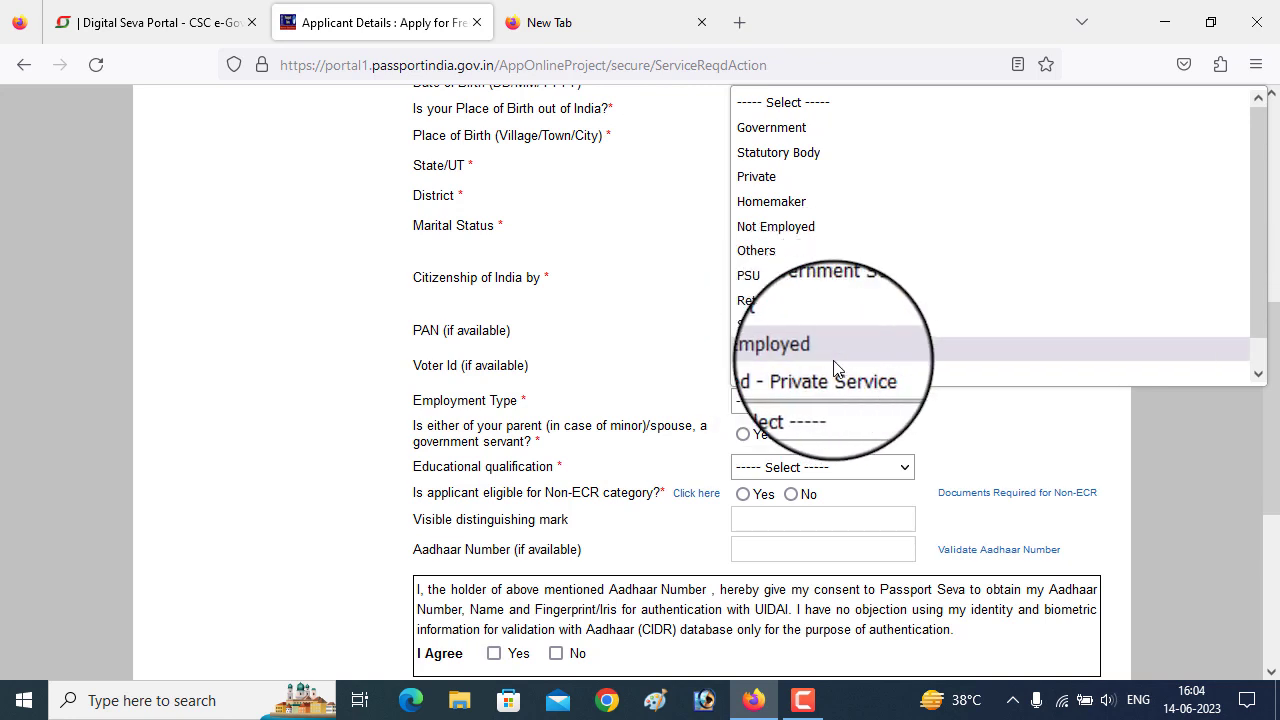
left_click(853, 221)
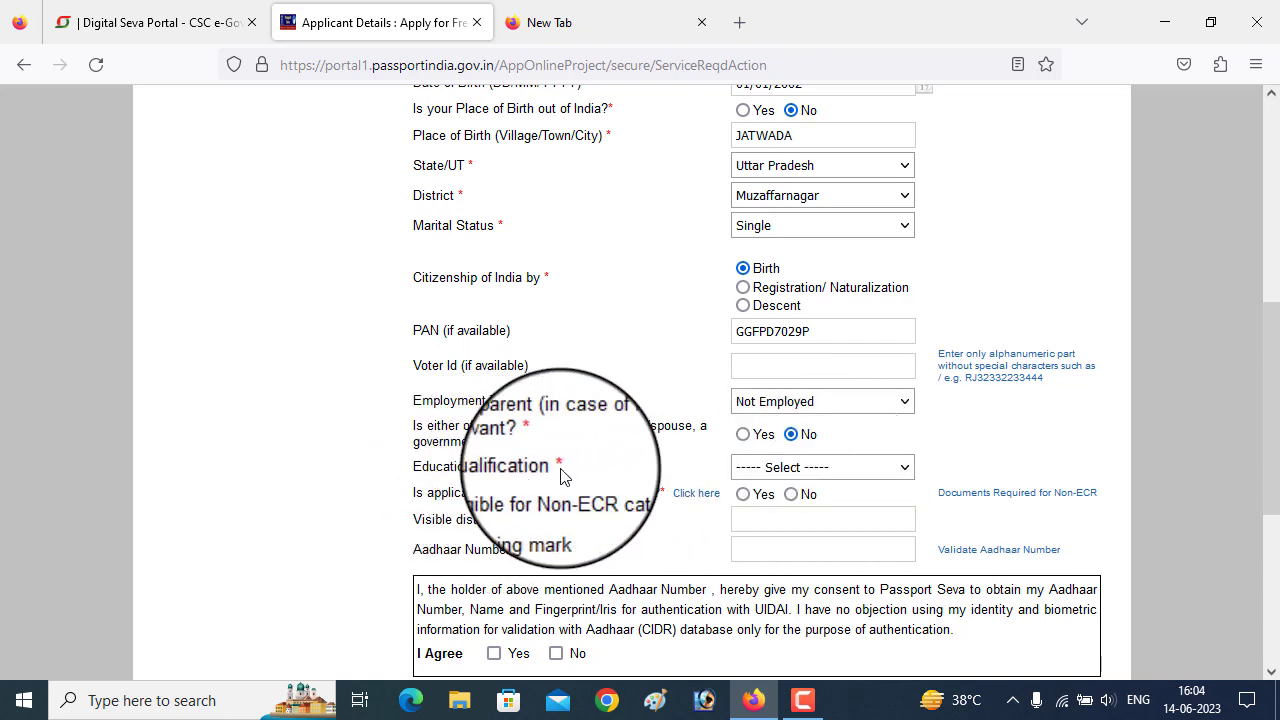
left_click(851, 476)
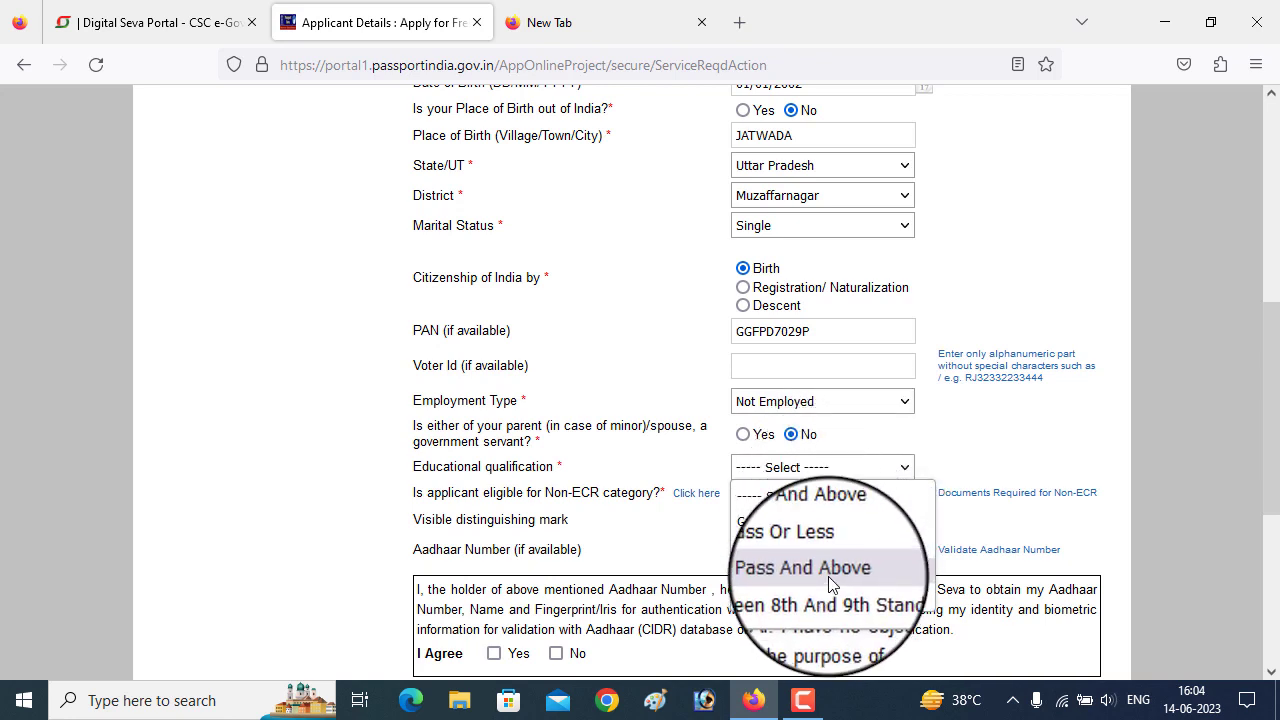
left_click(702, 438)
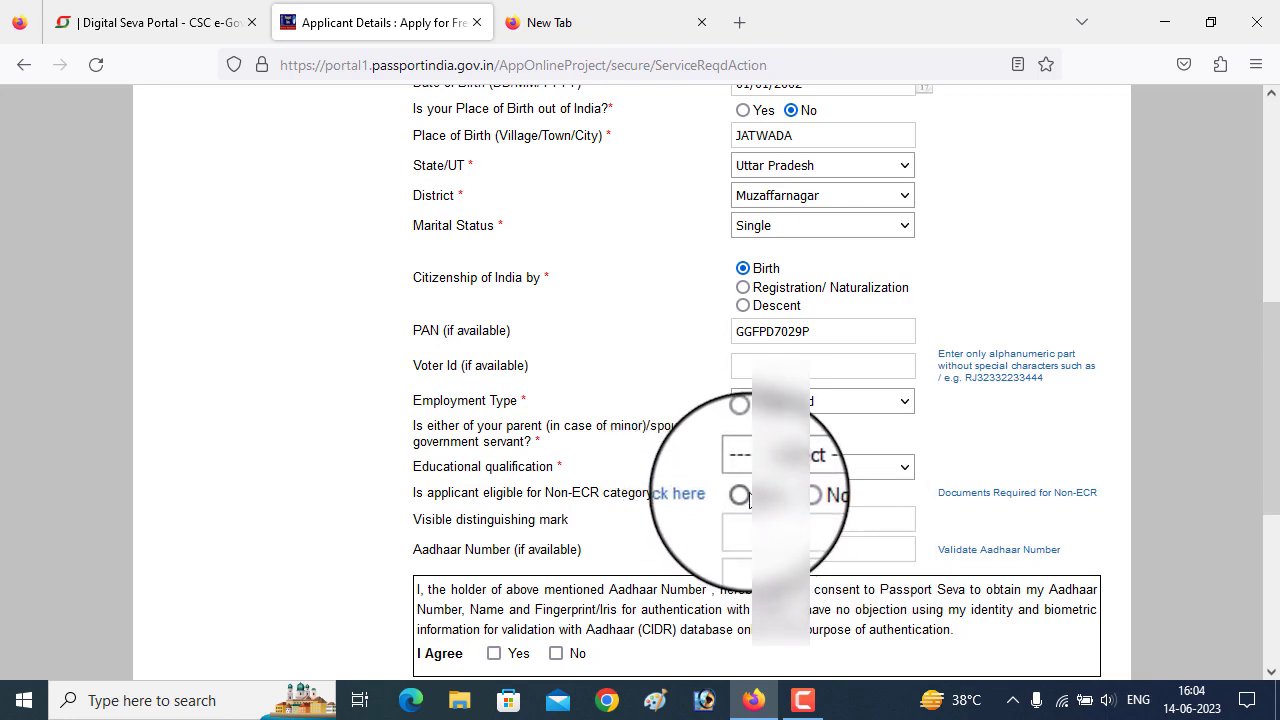
left_click(820, 466)
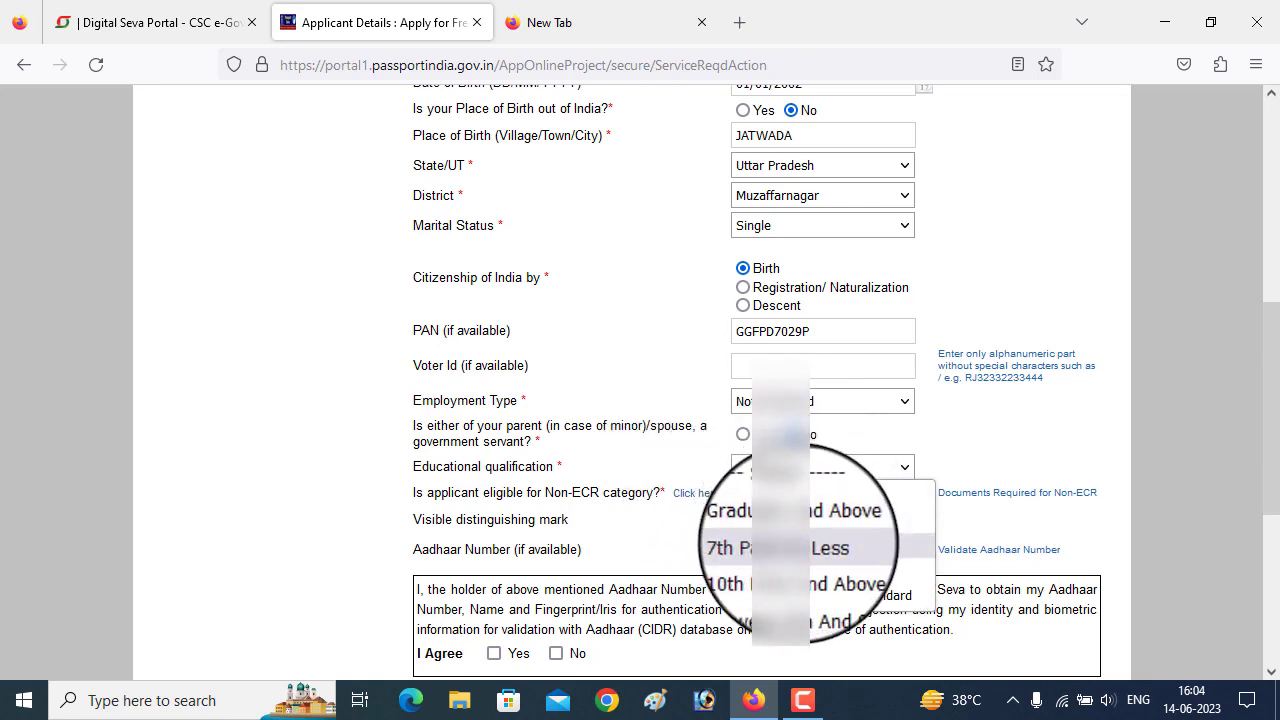
left_click(811, 567)
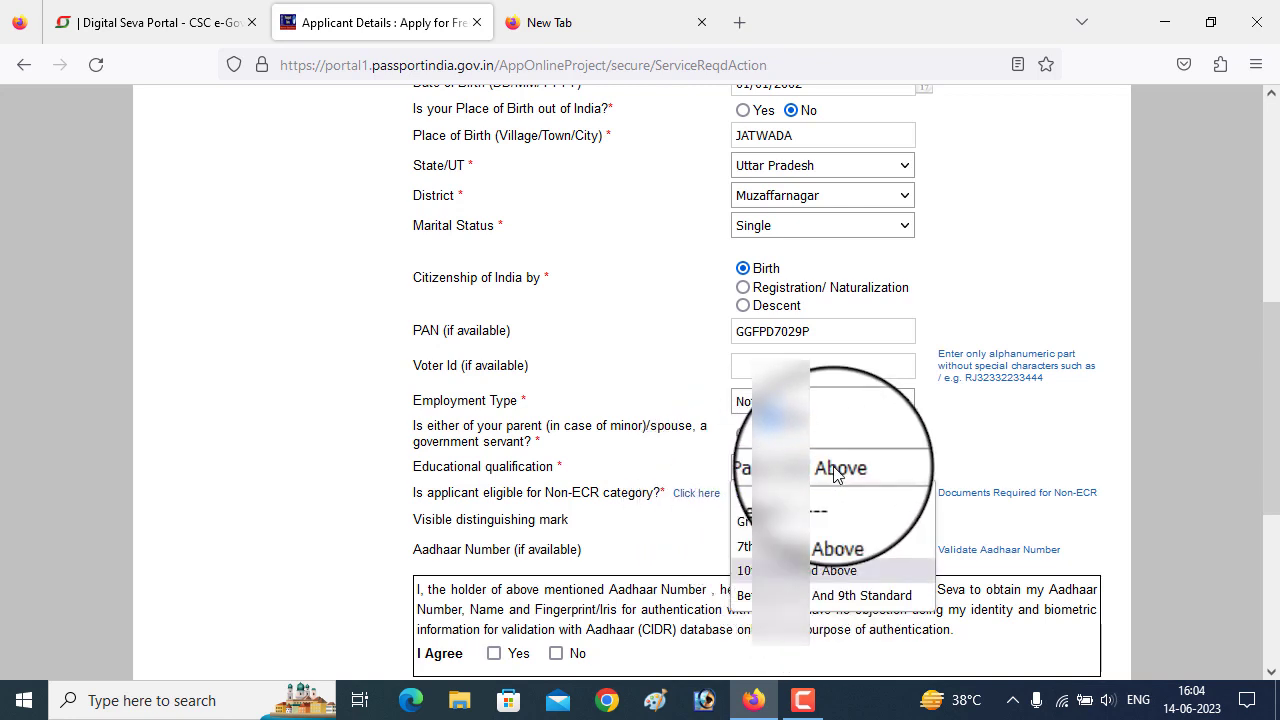
left_click(829, 546)
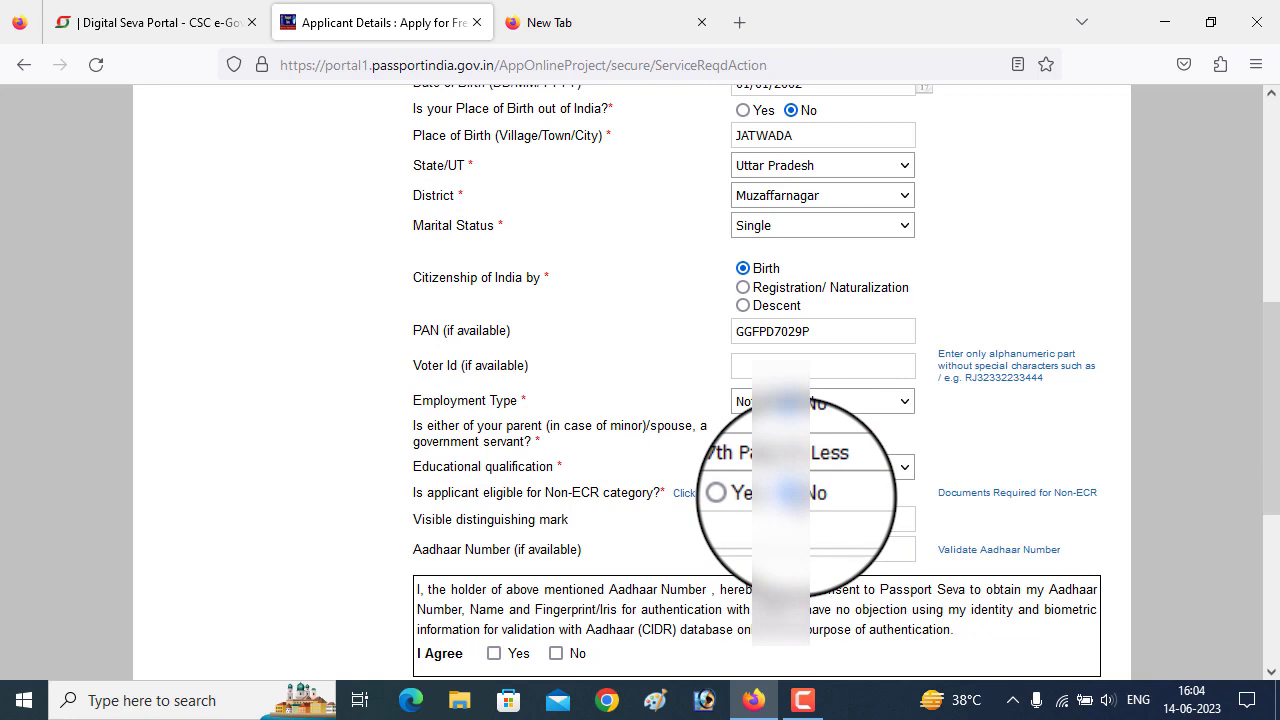
left_click(840, 468)
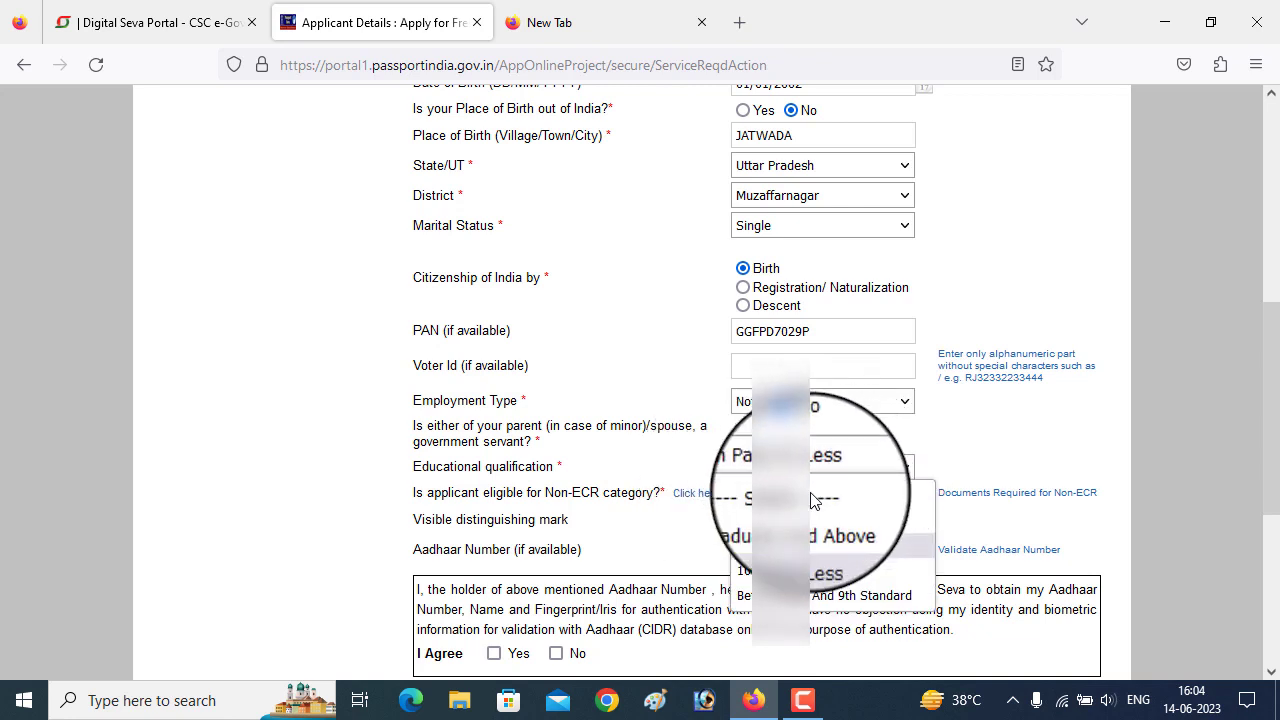
left_click(810, 571)
- Mark the applicant Non-ECR eligible and agree to the Aadhaar consent statement
left_click(742, 494)
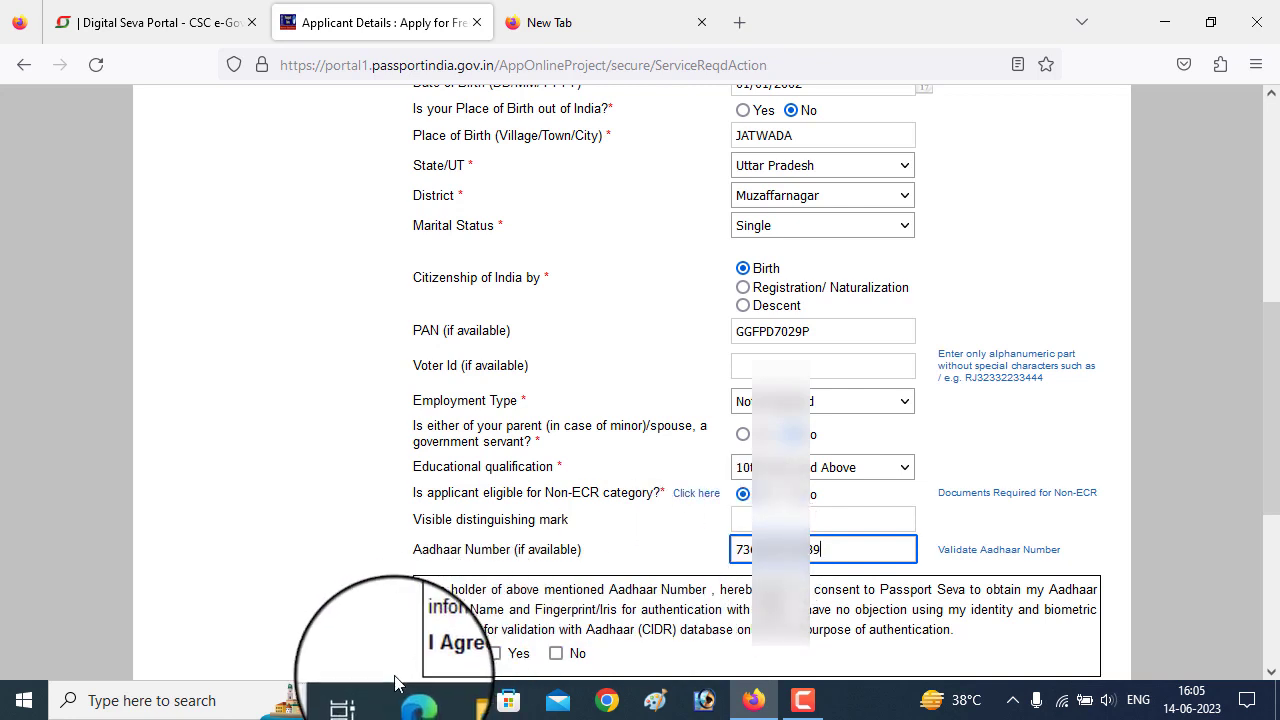
scroll(500, 620, "down", 2)
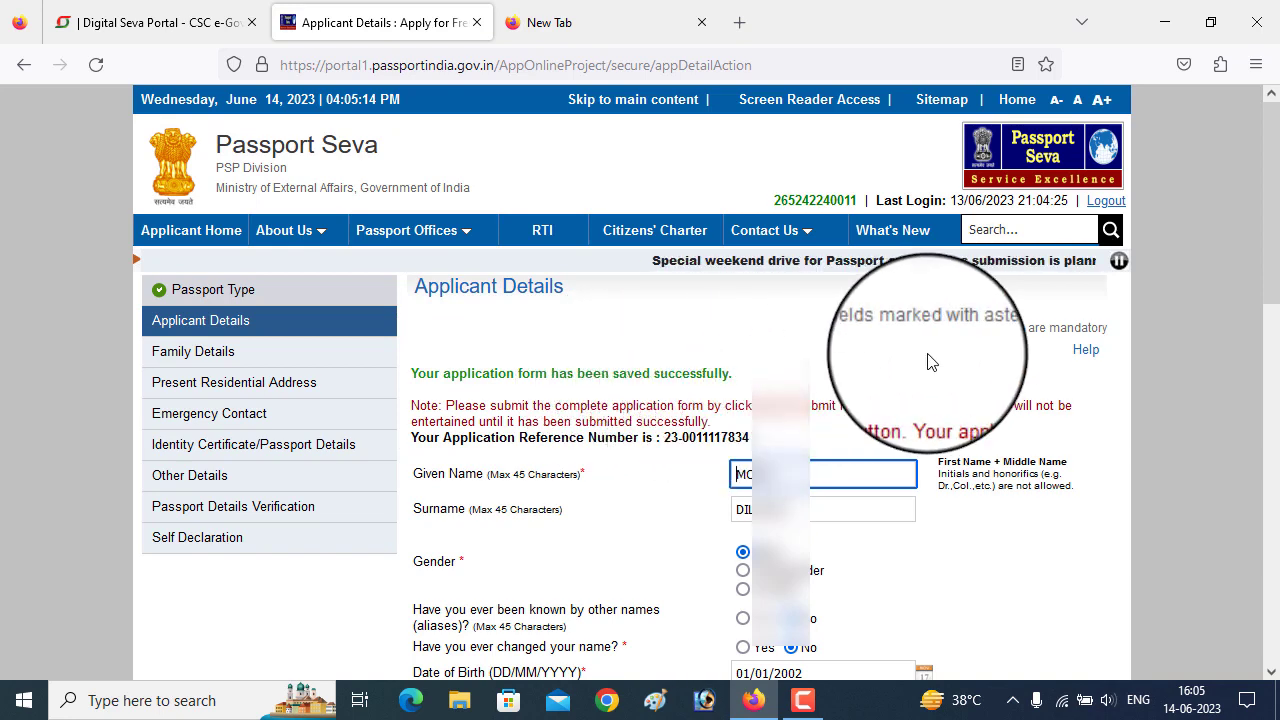
scroll(929, 361, "down", 10)
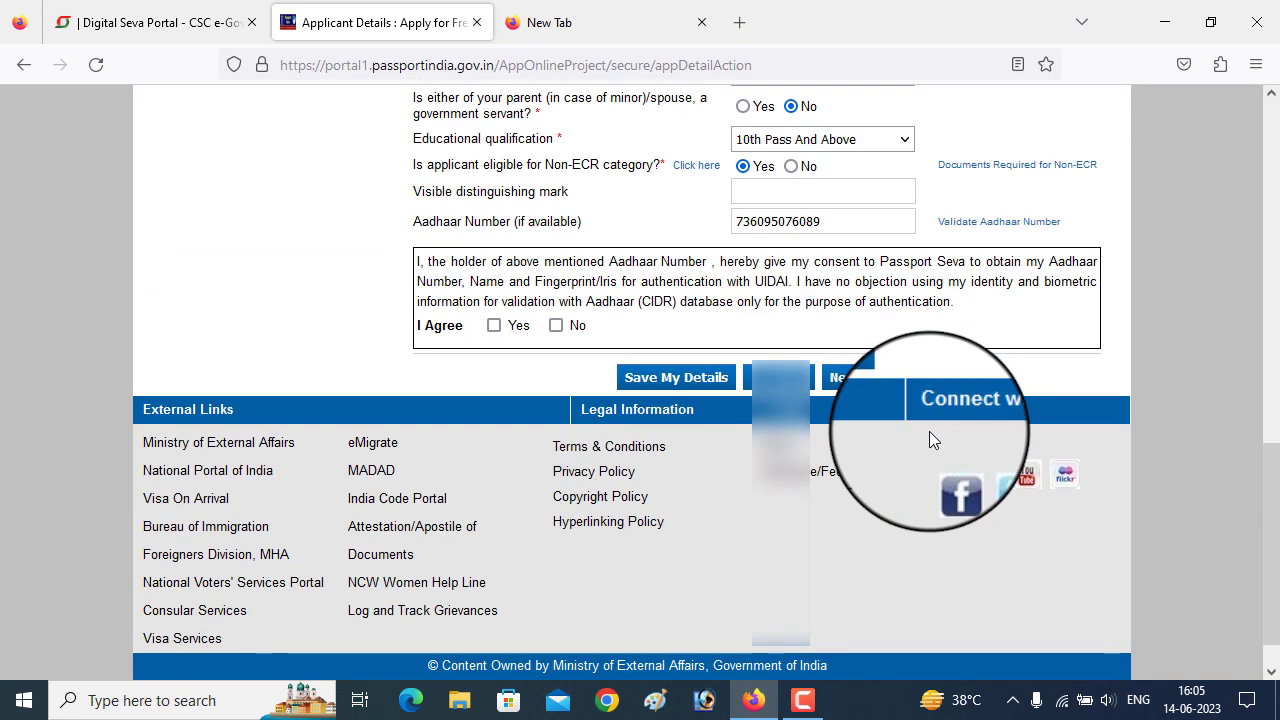
left_click(494, 326)
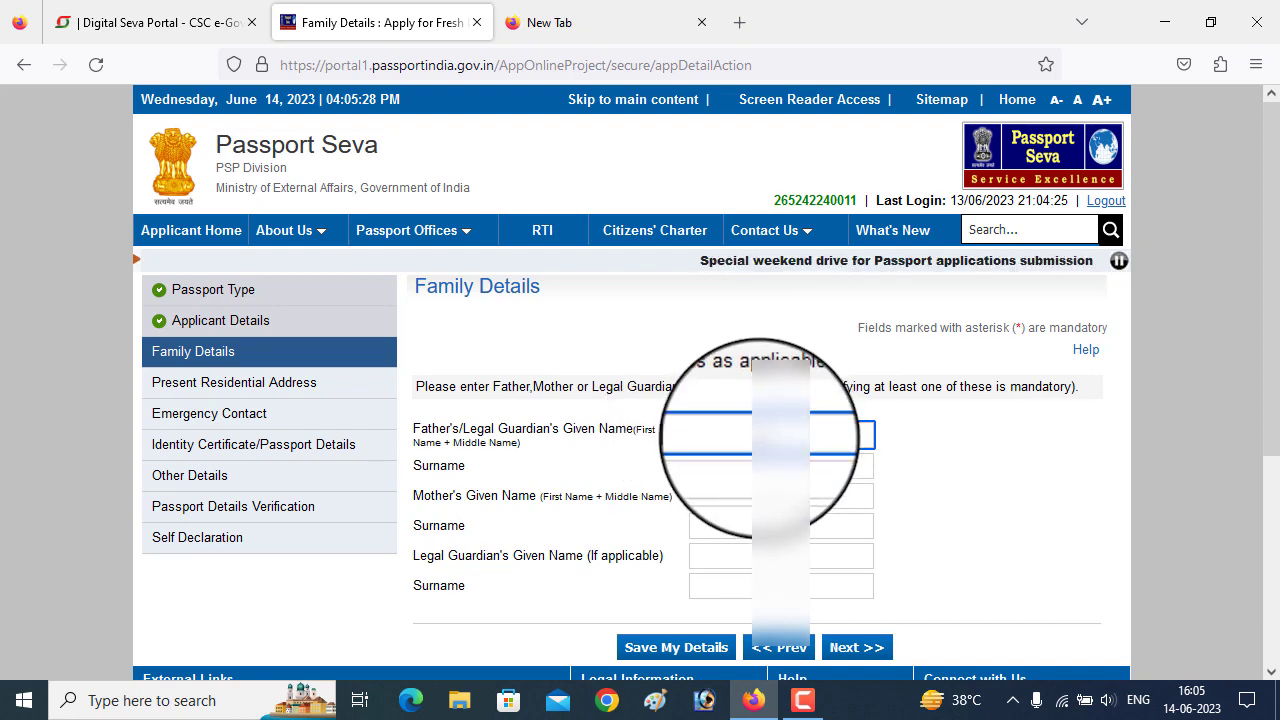
- Enter the father's and mother's given names and save the family details
type("AFVAD")
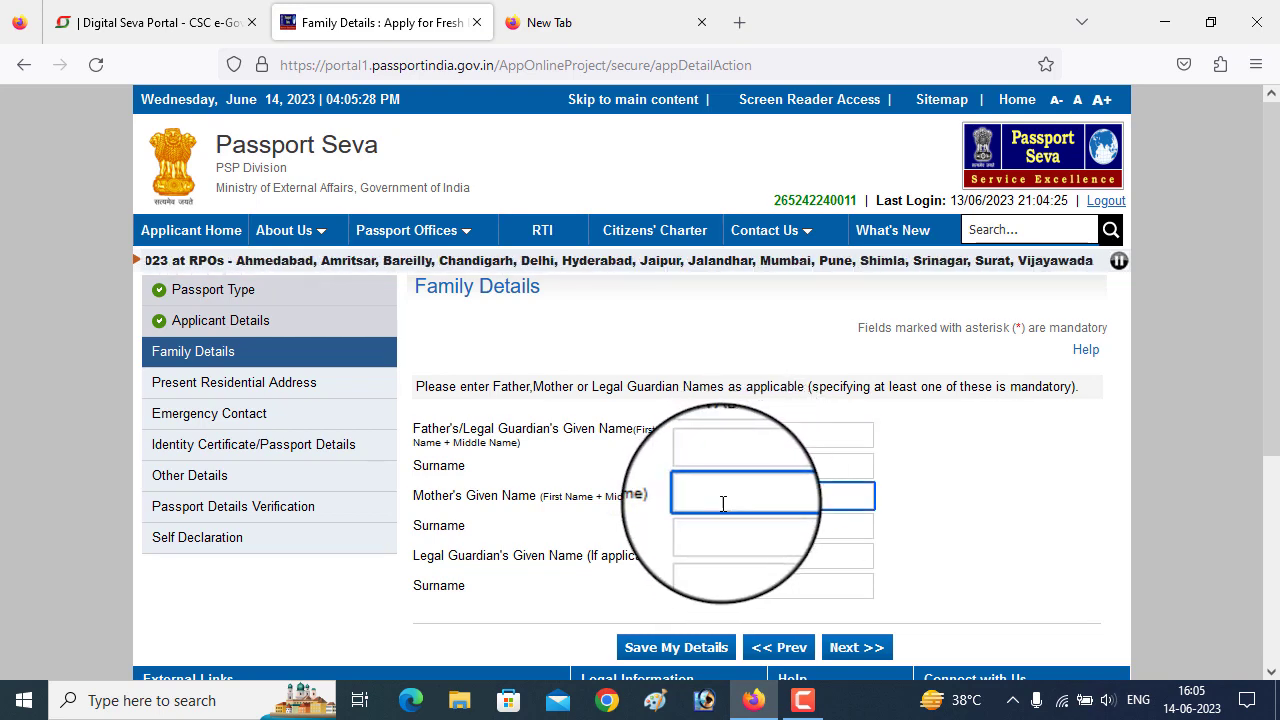
type("SHABNAM")
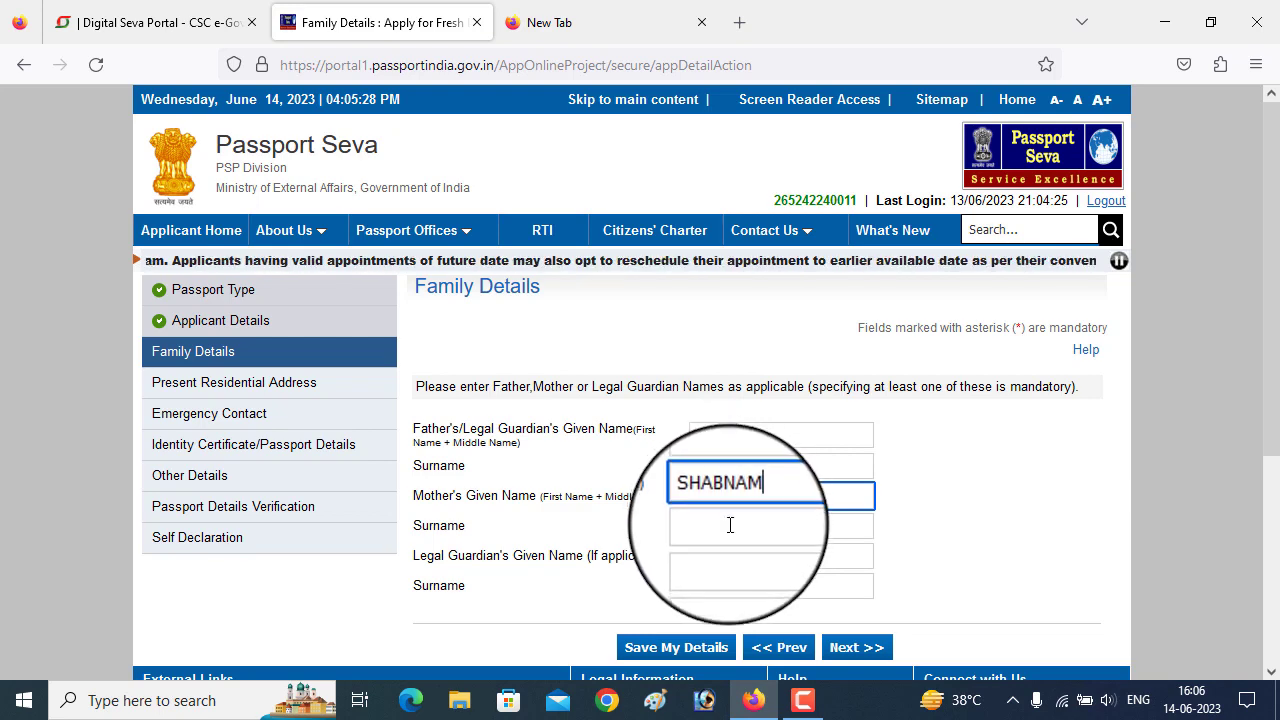
scroll(729, 523, "down", 2)
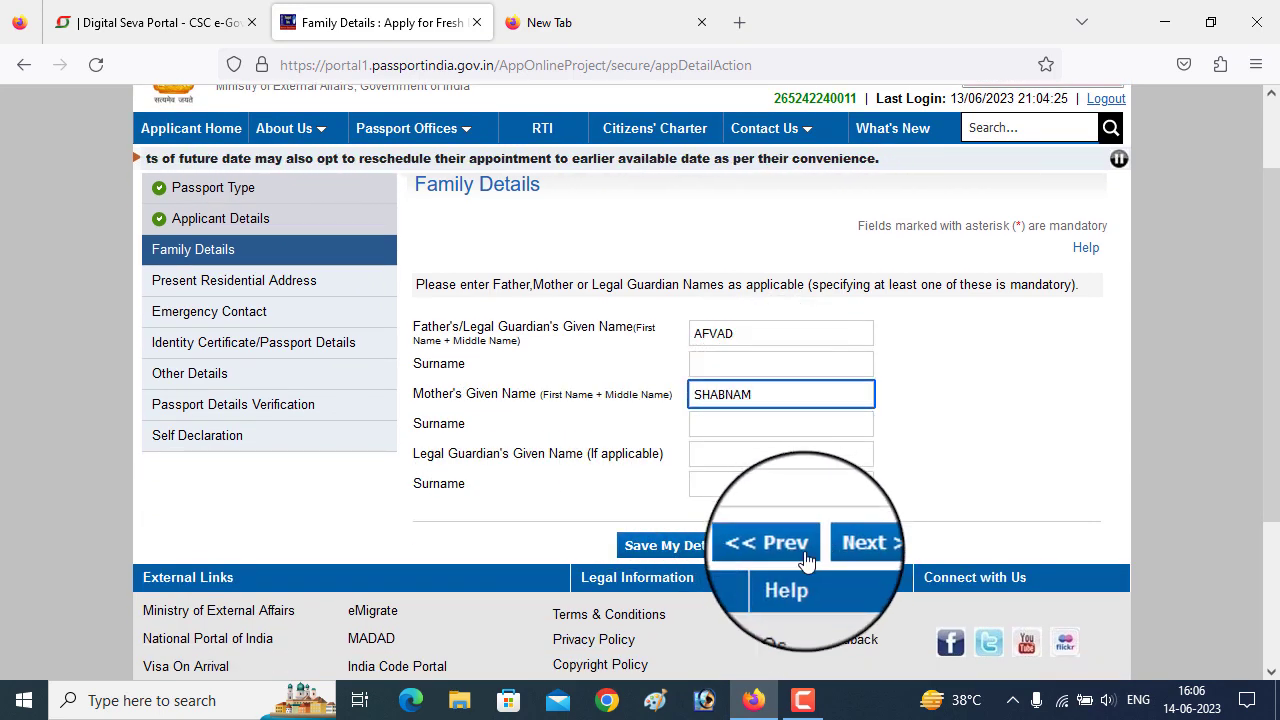
left_click(677, 548)
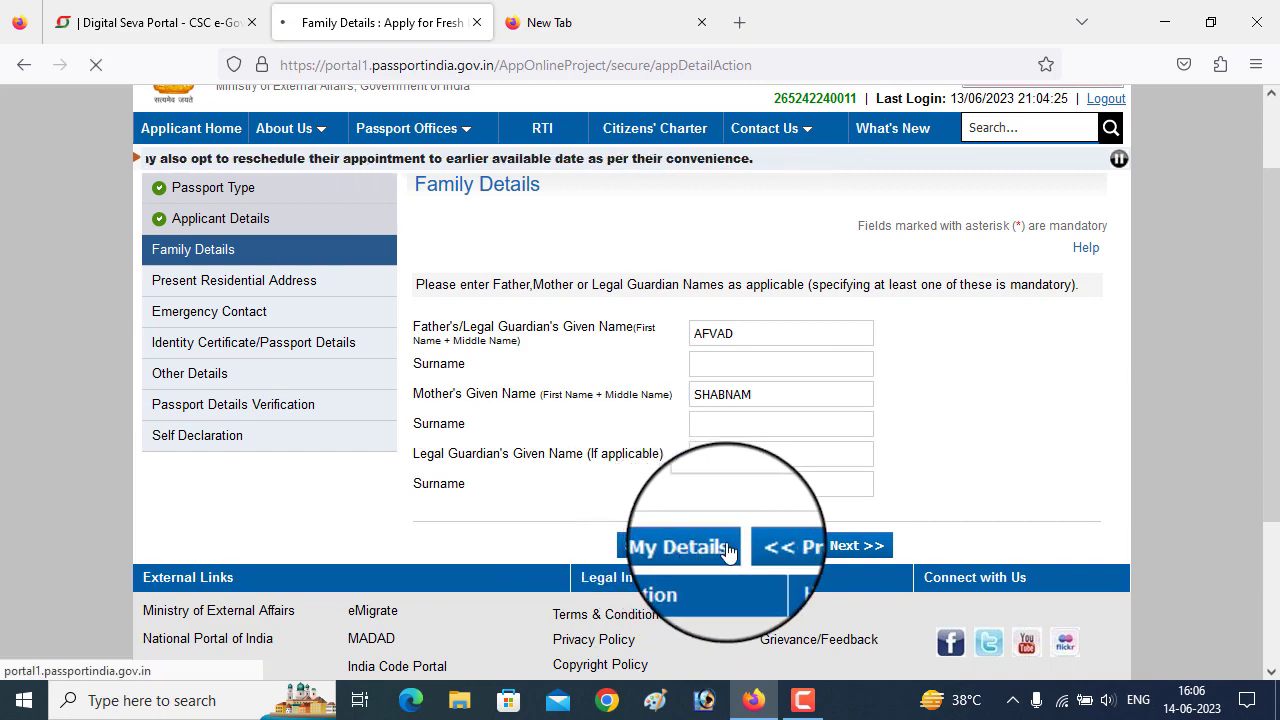
scroll(855, 442, "down", 5)
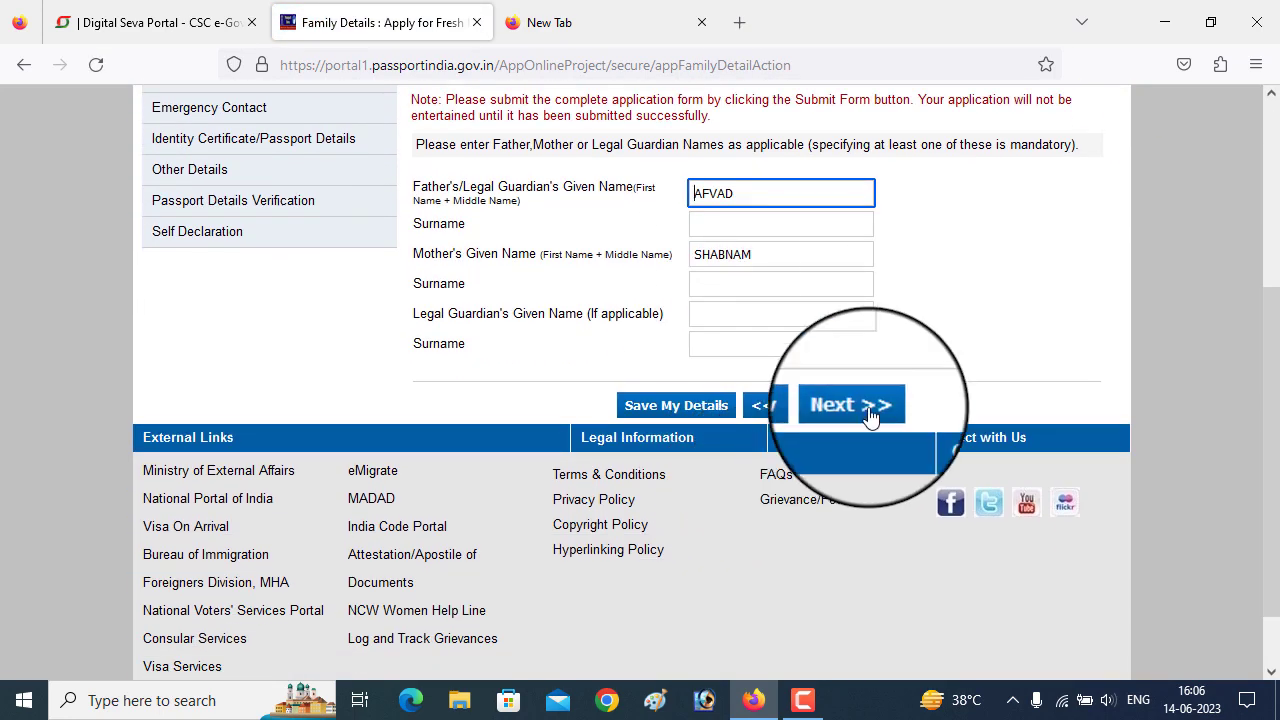
- On the present address page, set state Uttar Pradesh and district Muzaffarnagar
left_click(855, 406)
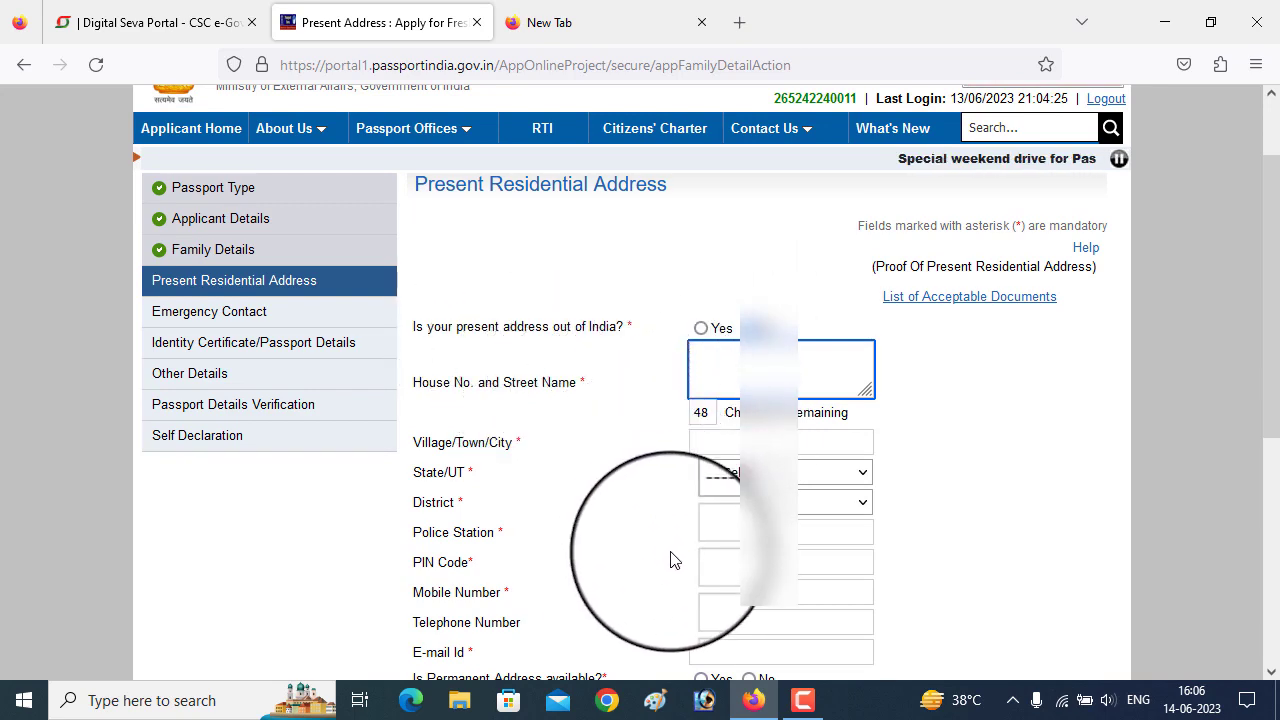
scroll(674, 560, "down", 5)
scroll(706, 497, "up", 5)
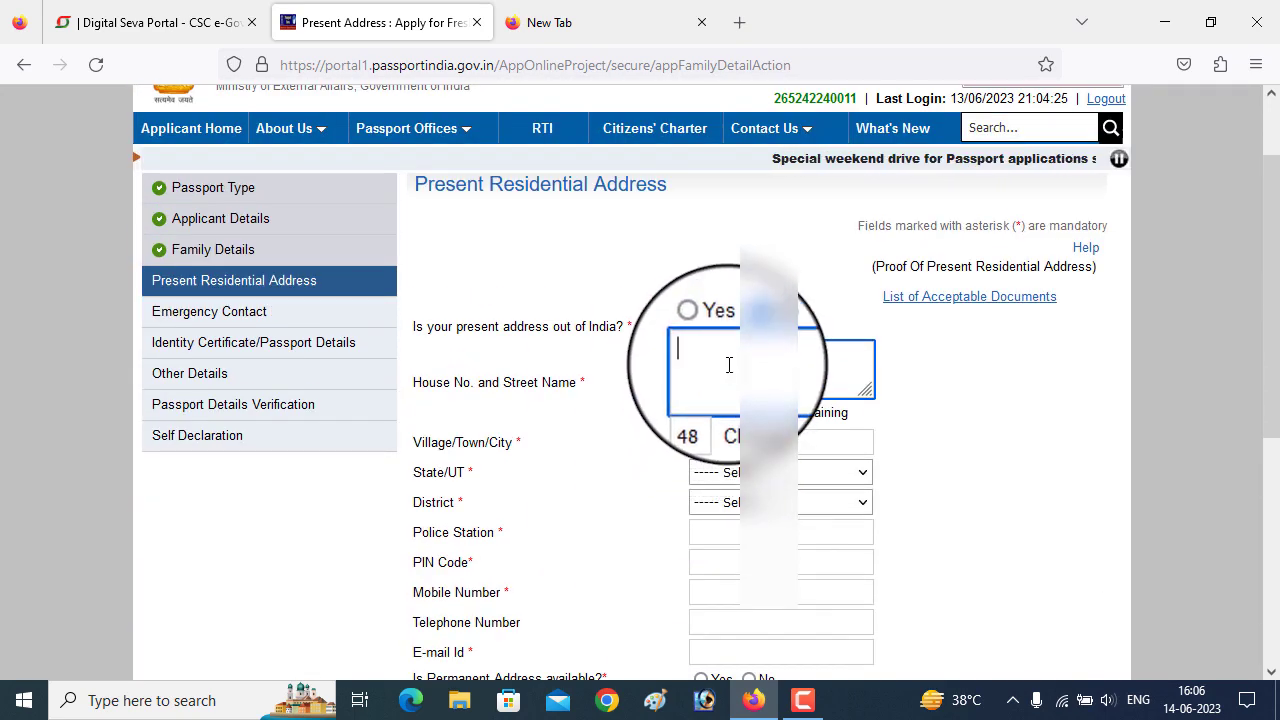
mouse_move(729, 365)
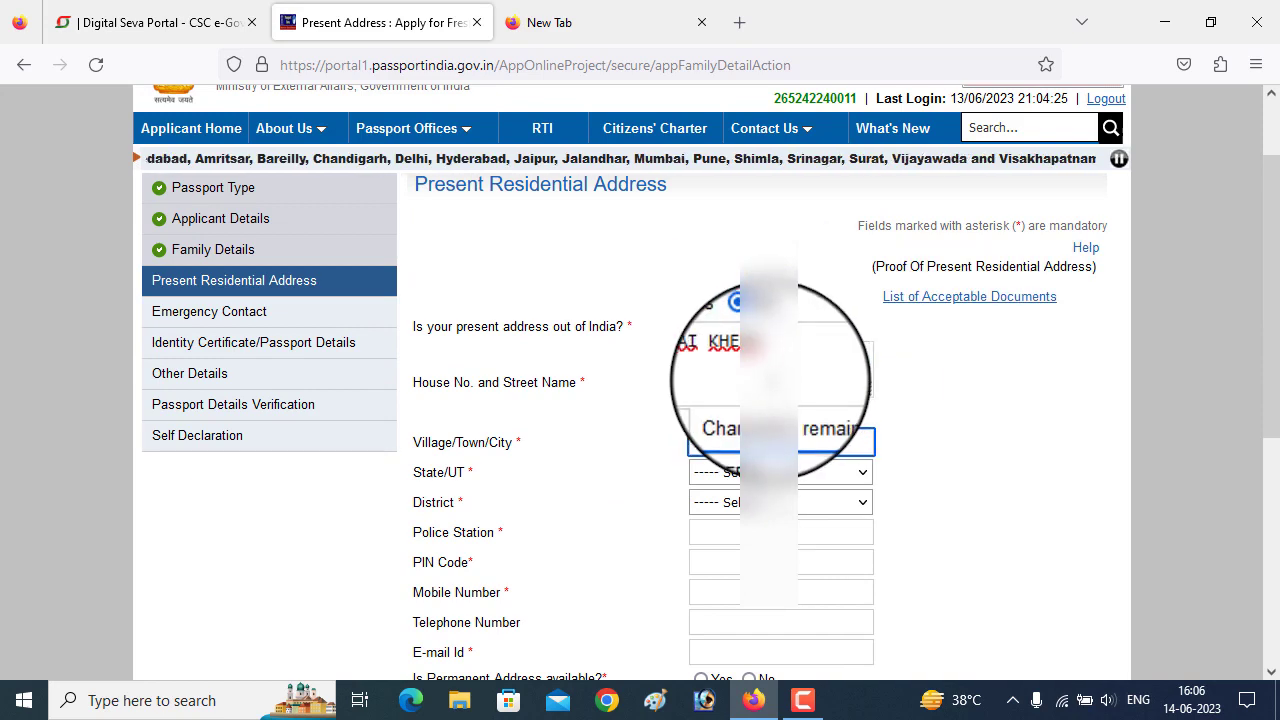
left_click(770, 472)
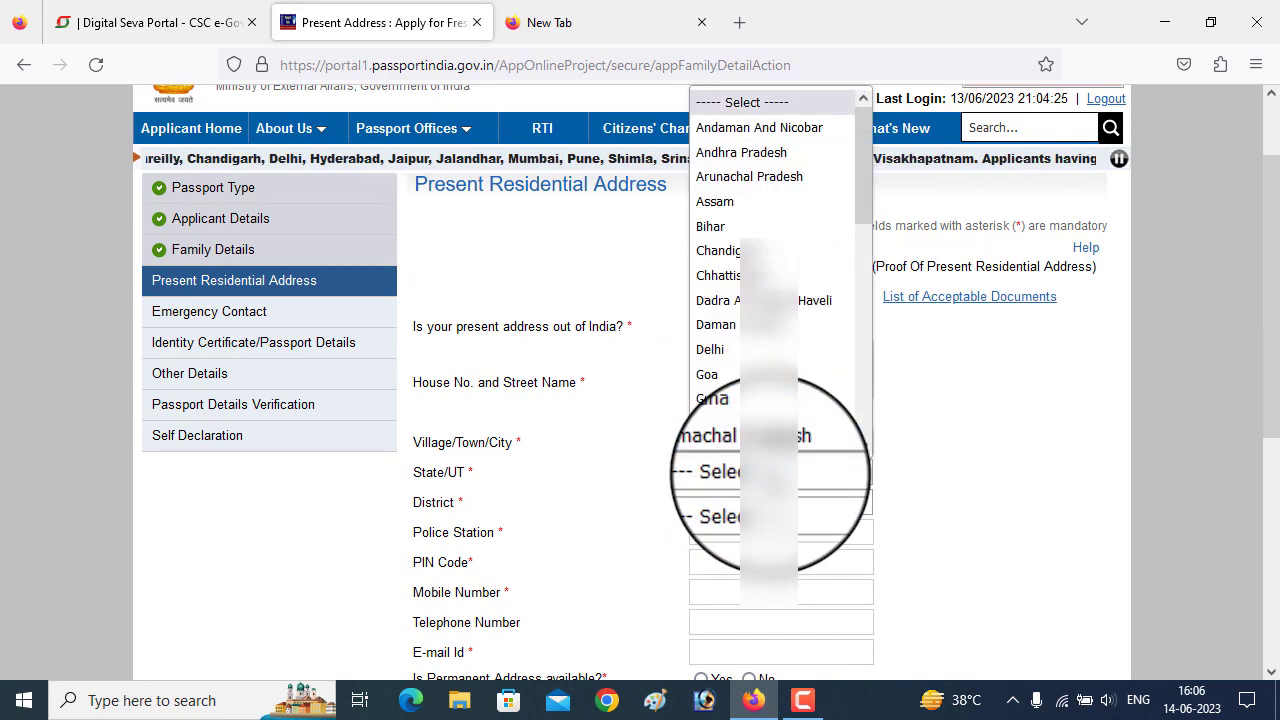
scroll(771, 229, "down", 7)
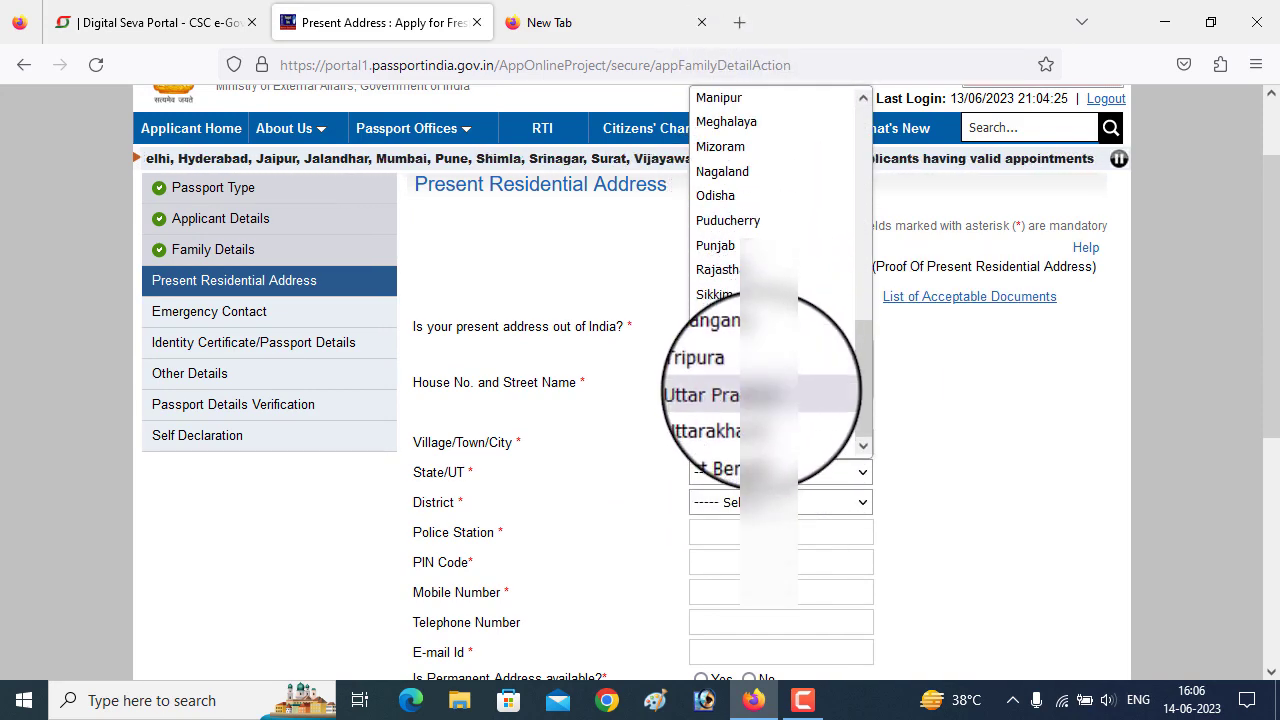
left_click(765, 392)
left_click(770, 502)
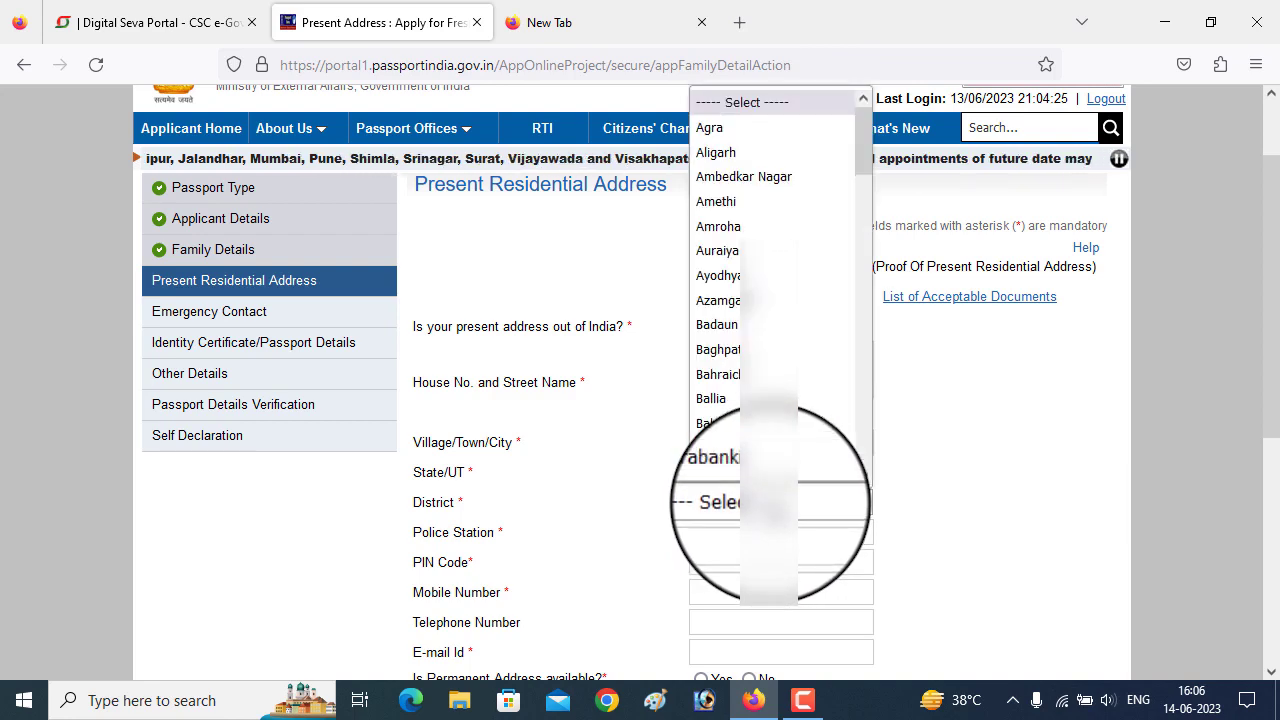
scroll(765, 290, "down", 10)
scroll(772, 327, "down", 3)
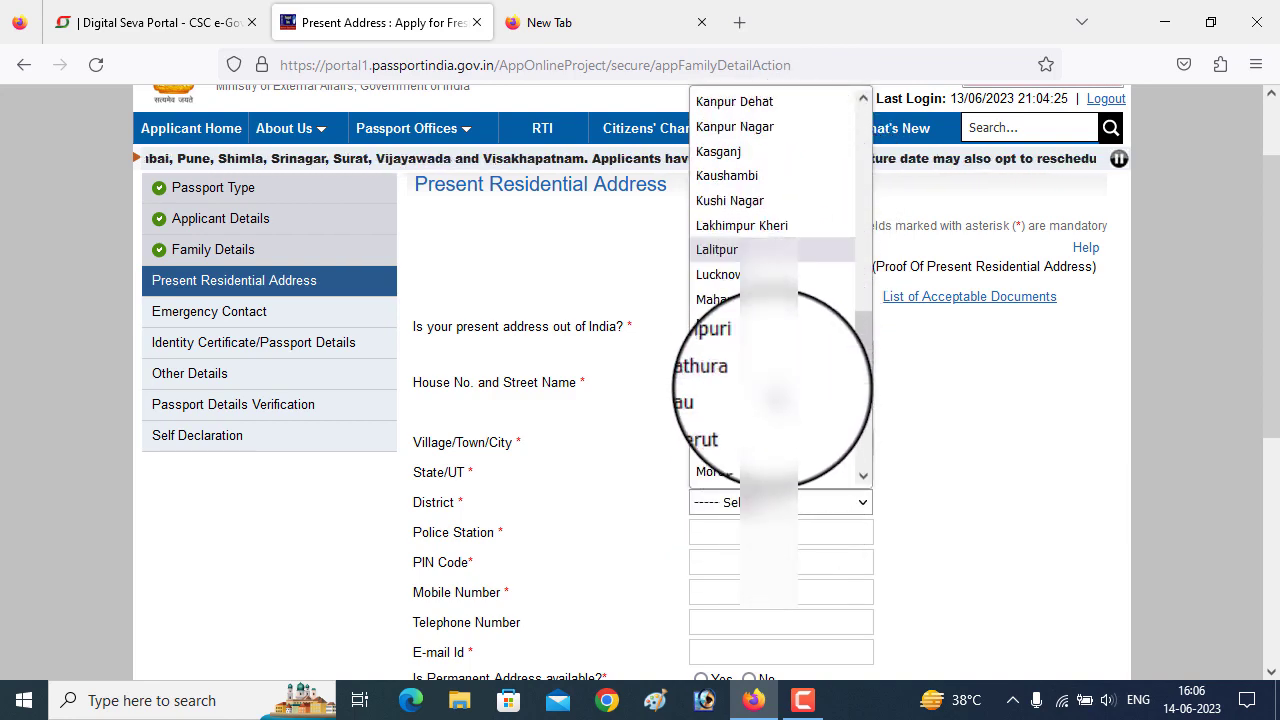
left_click(765, 422)
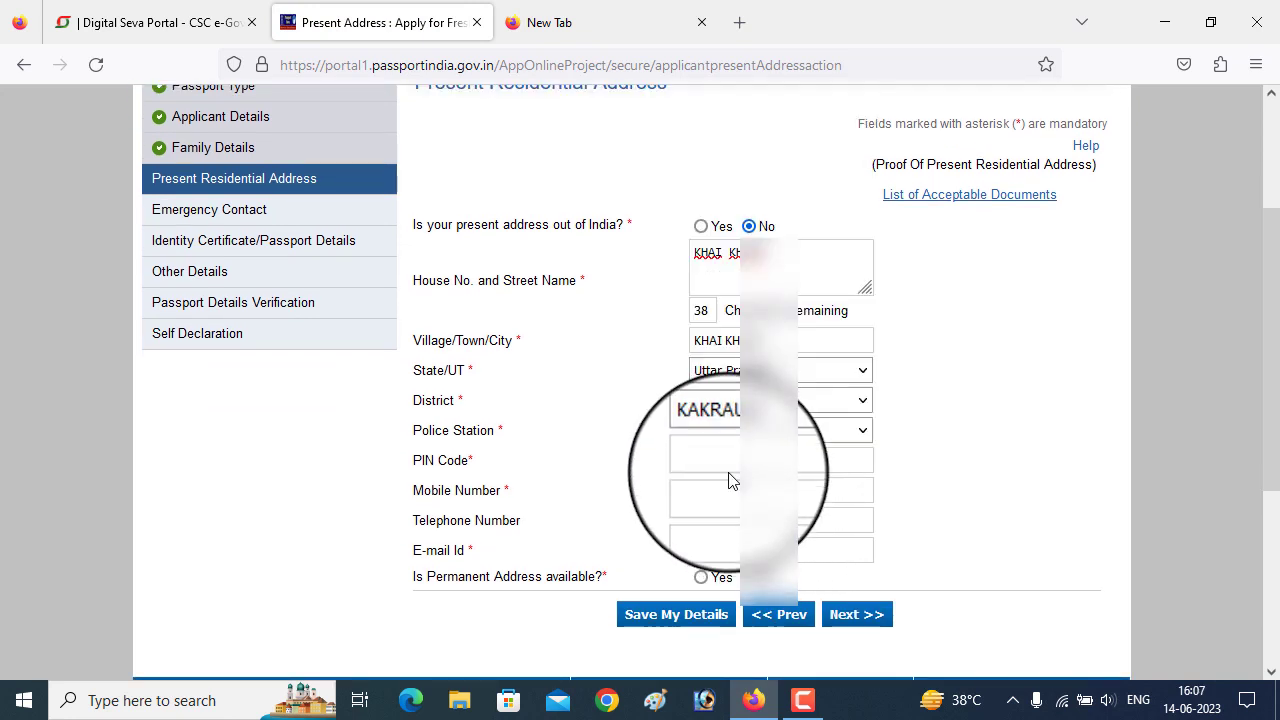
- Enter PIN code and e-mail, mark permanent address same as present, save, and accept both notices
type("251314")
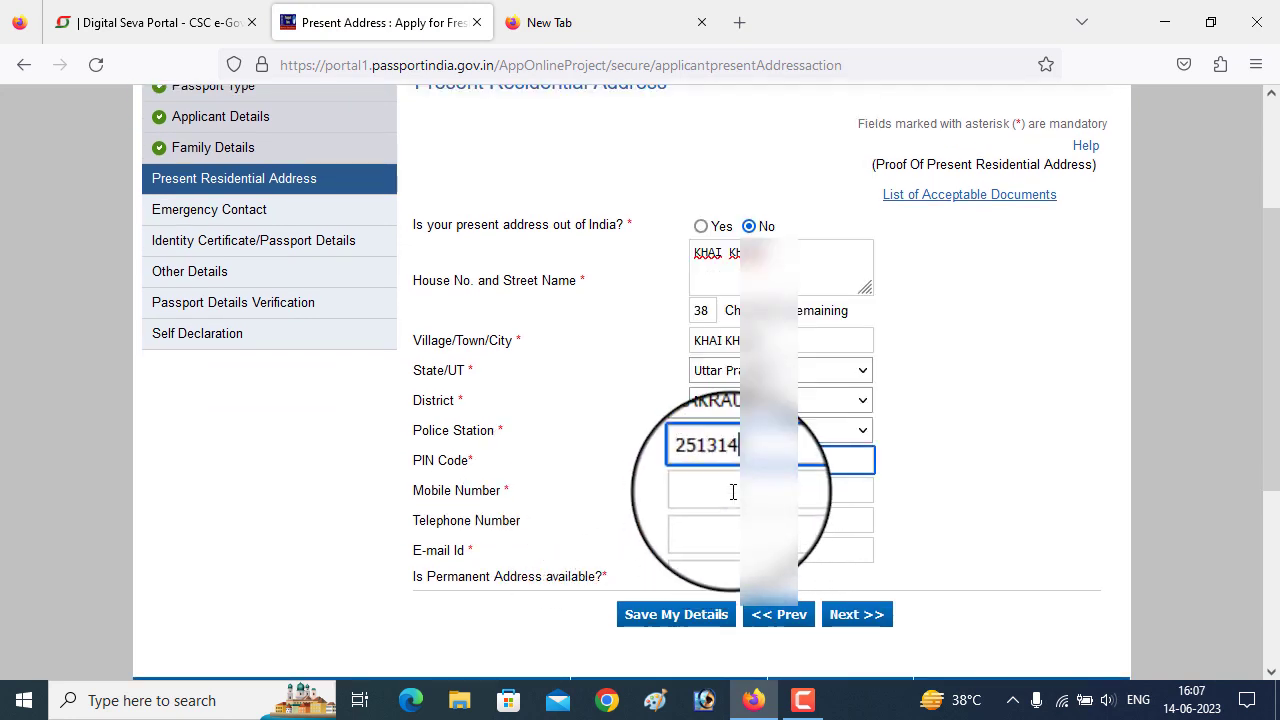
left_click(750, 550)
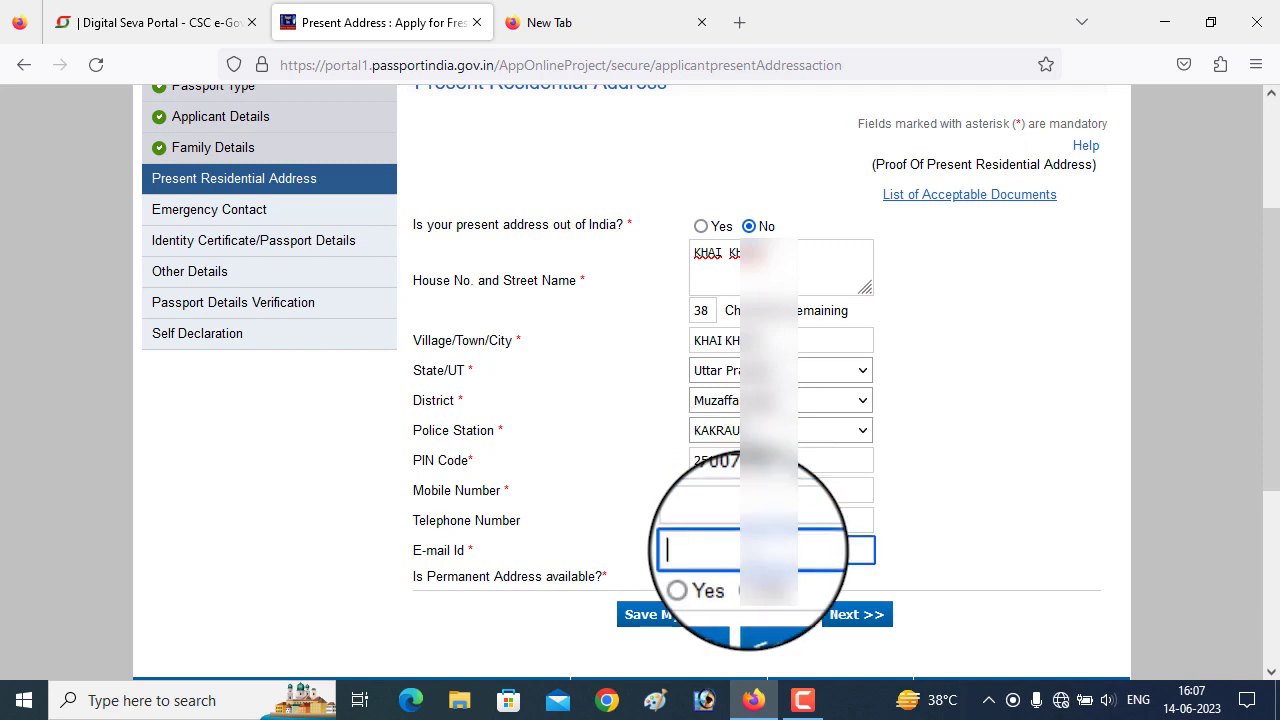
key("ctrl+v")
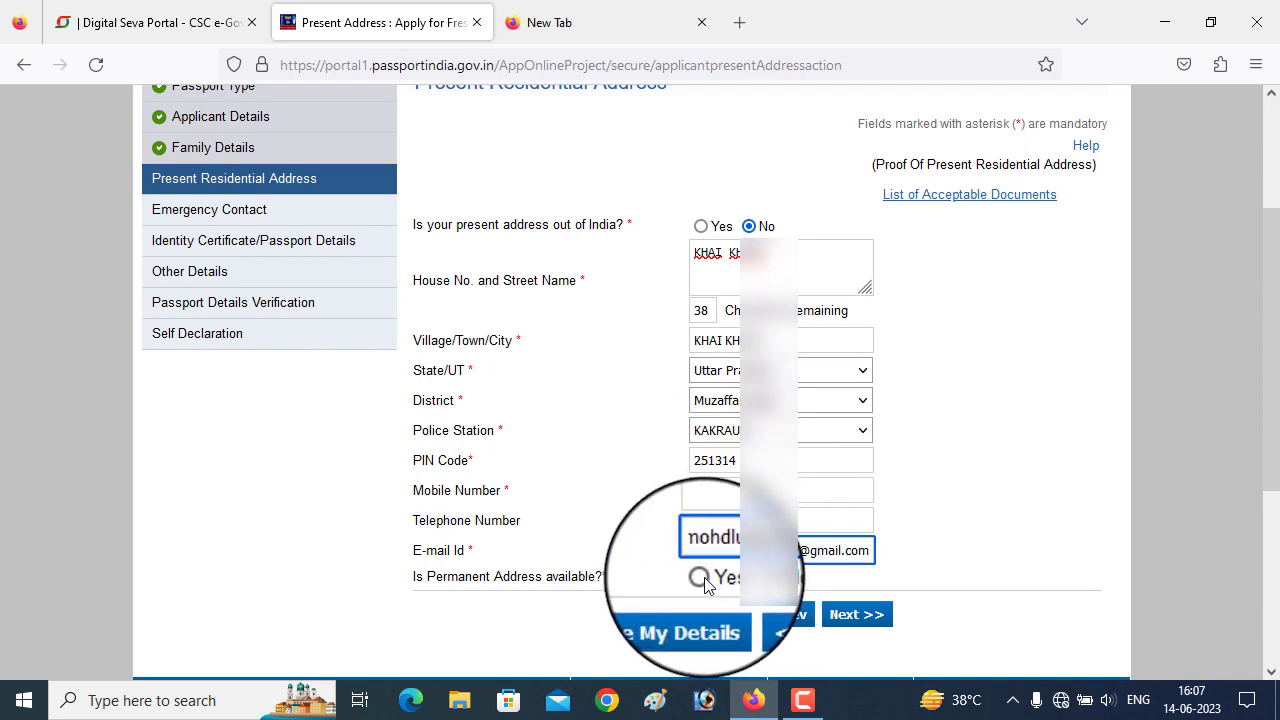
left_click(704, 581)
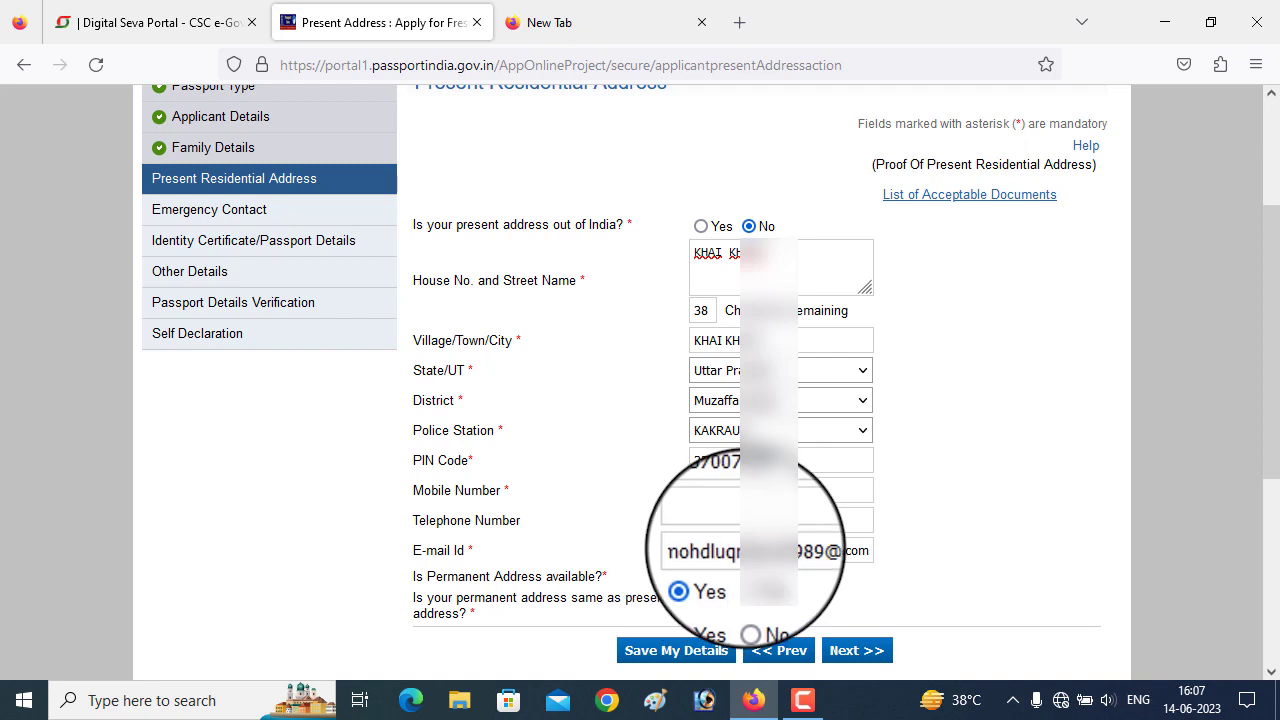
left_click(703, 610)
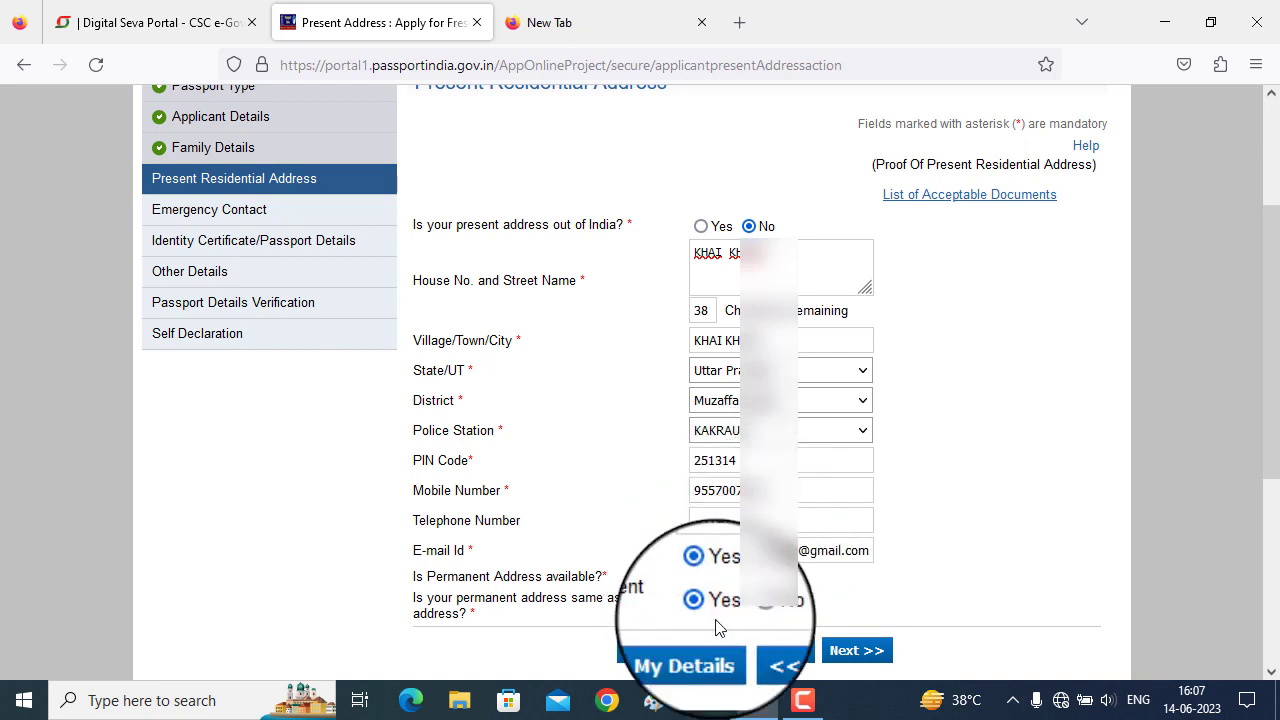
left_click(686, 652)
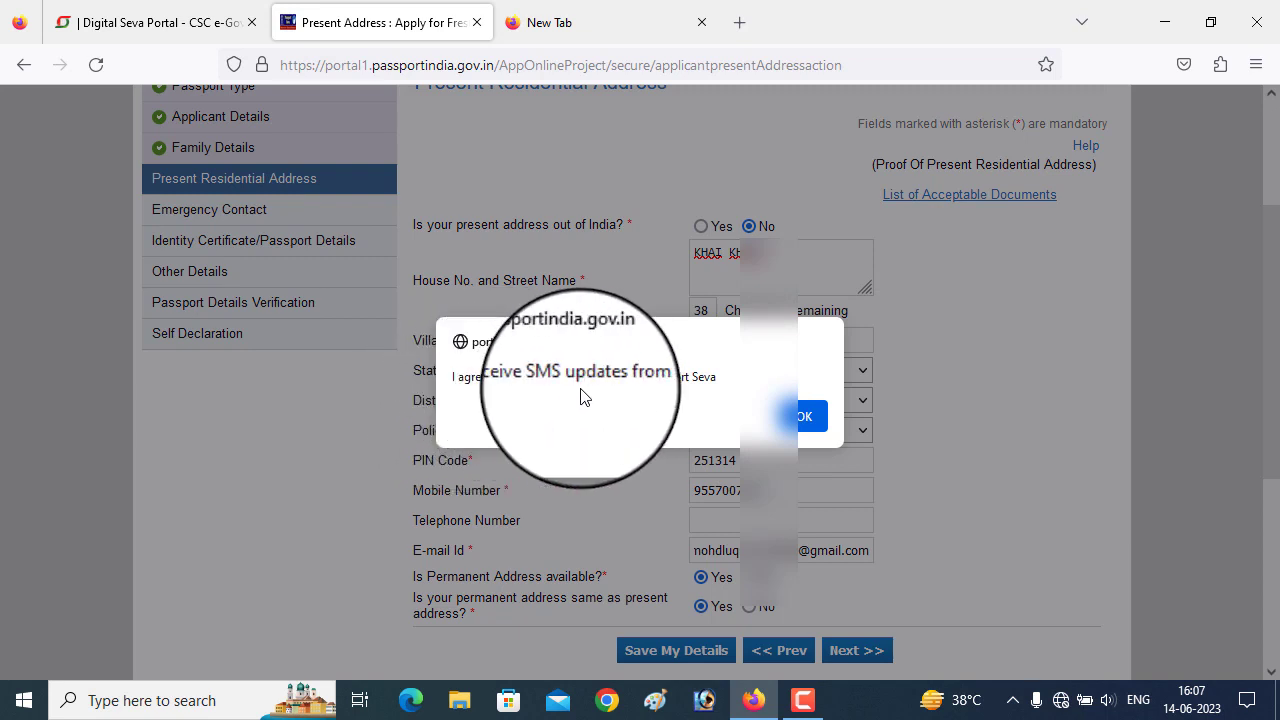
left_click(803, 420)
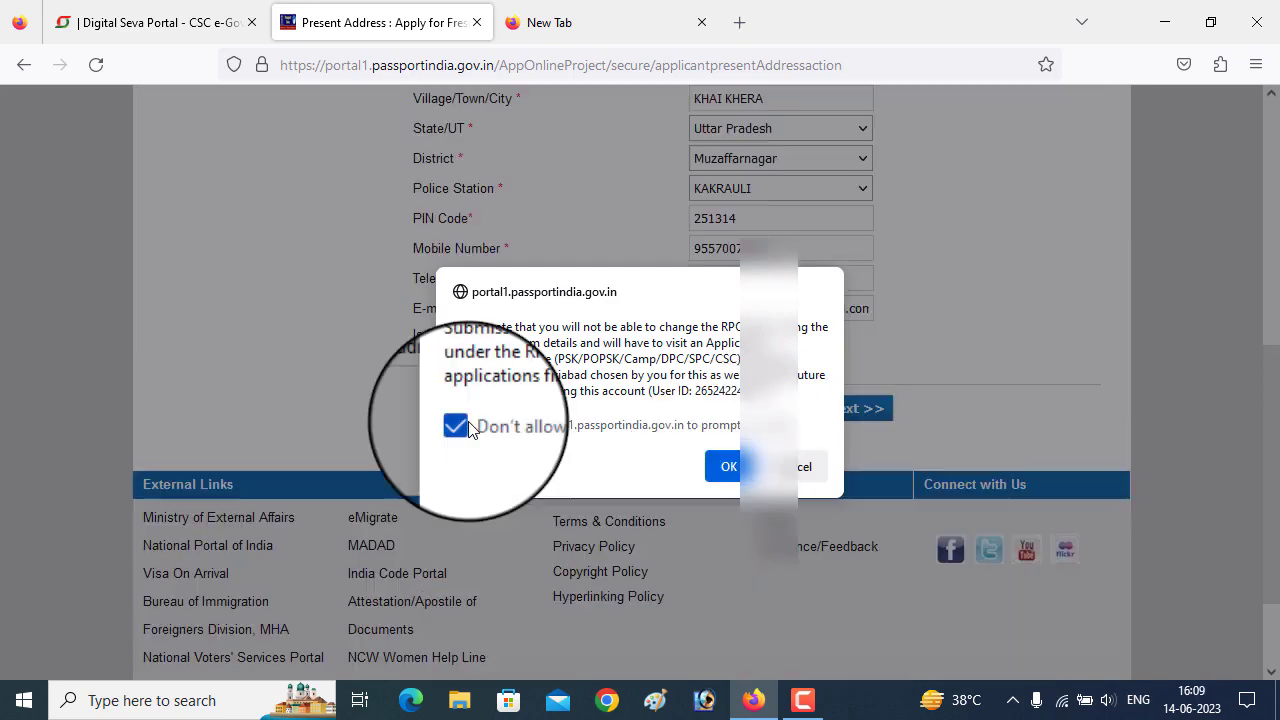
left_click(728, 467)
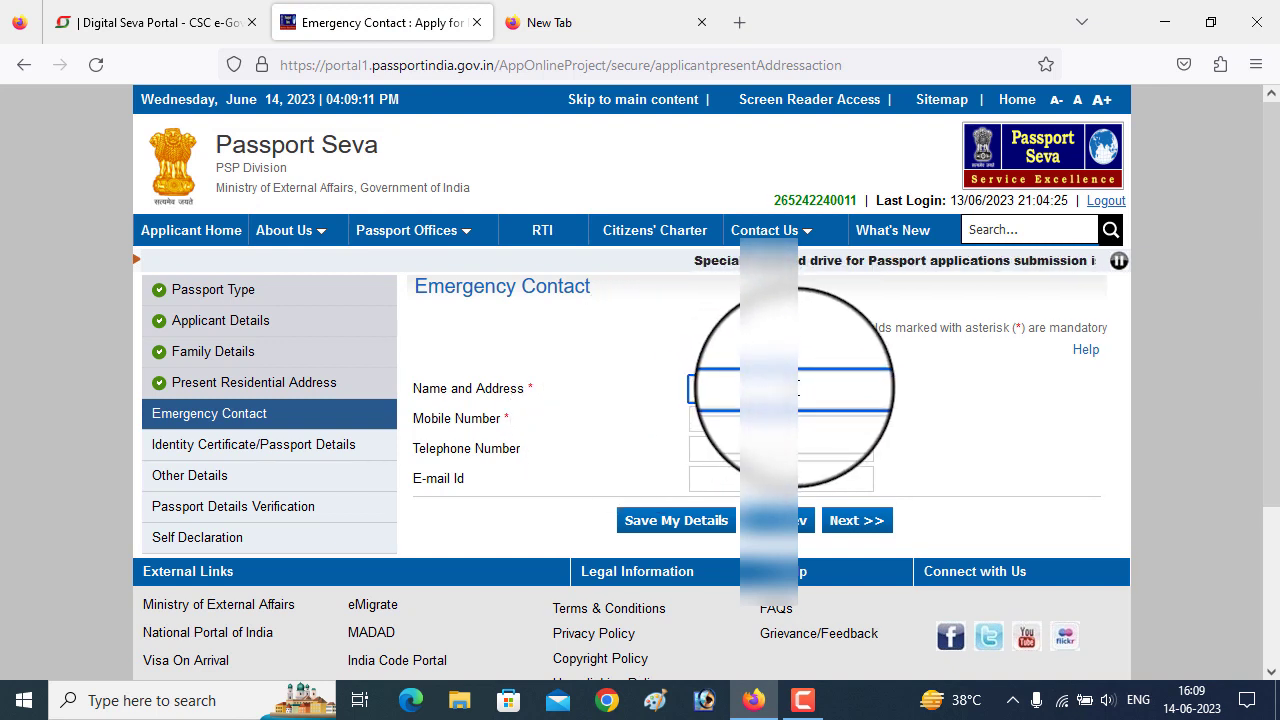
- Enter the emergency contact's name and mobile number
type("Ajvad")
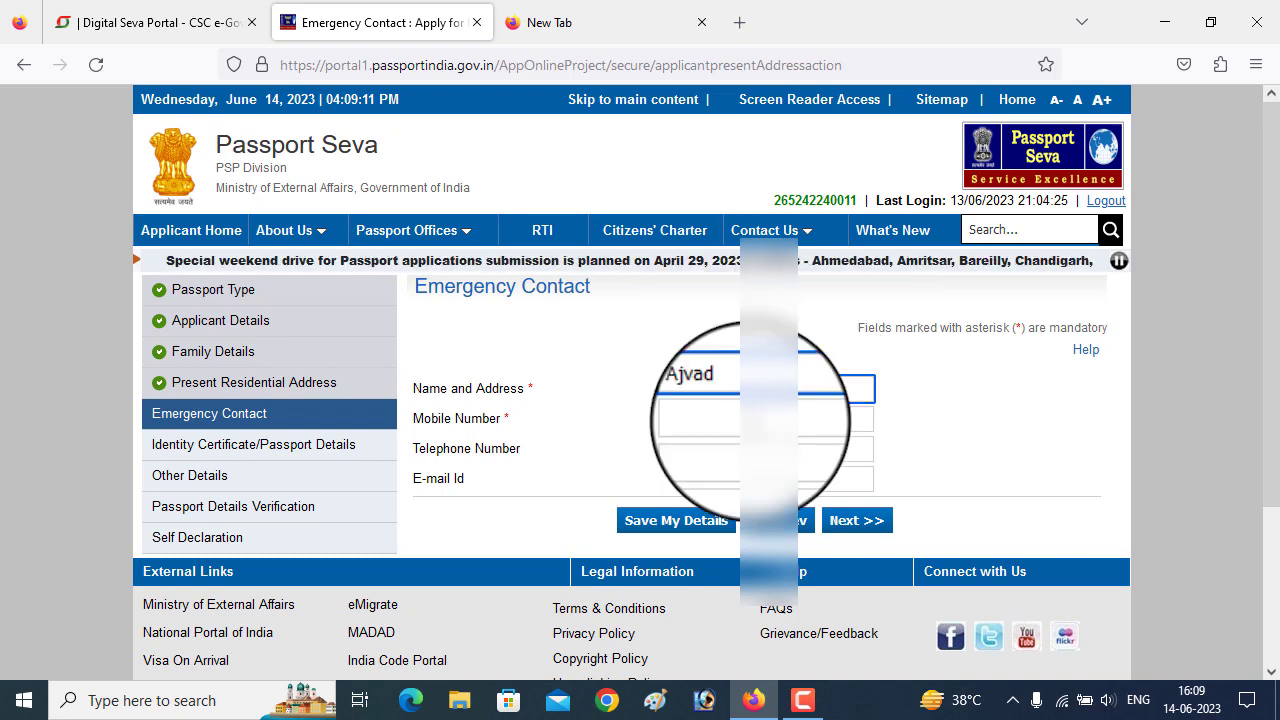
left_click(817, 420)
type("9068784")
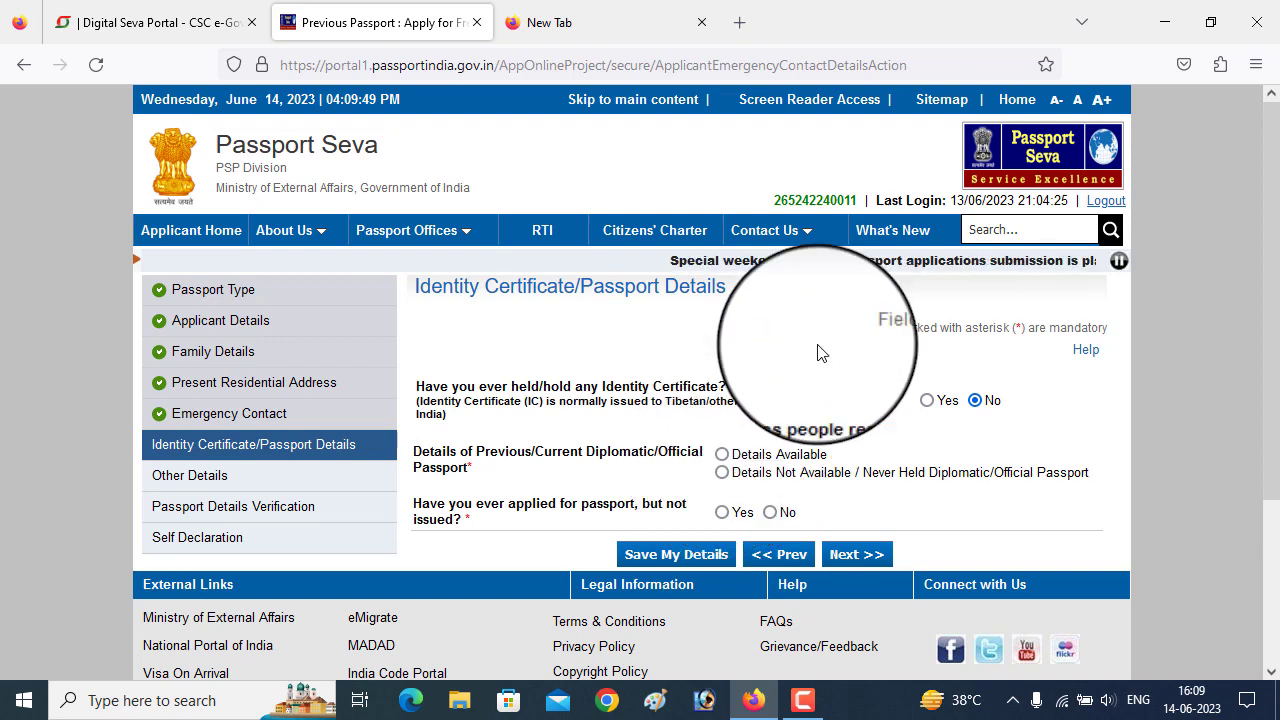
- Record that no diplomatic or official passport was ever held
left_click(723, 455)
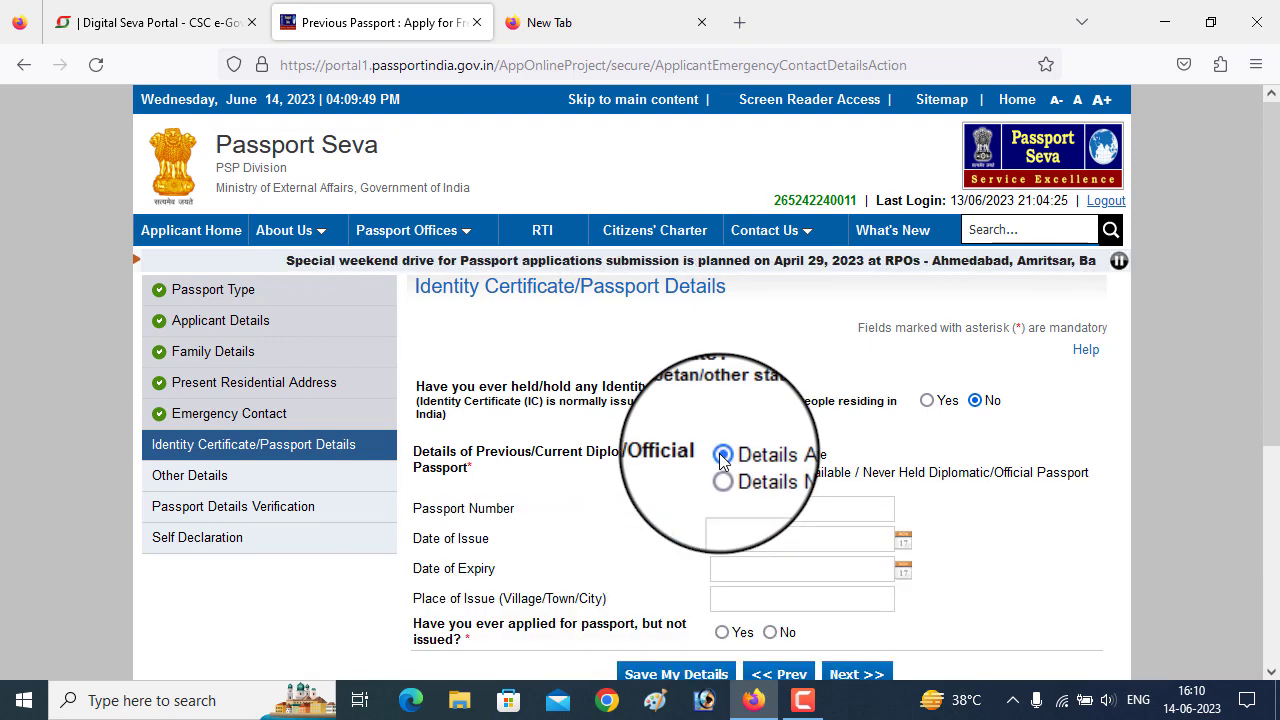
left_click(723, 474)
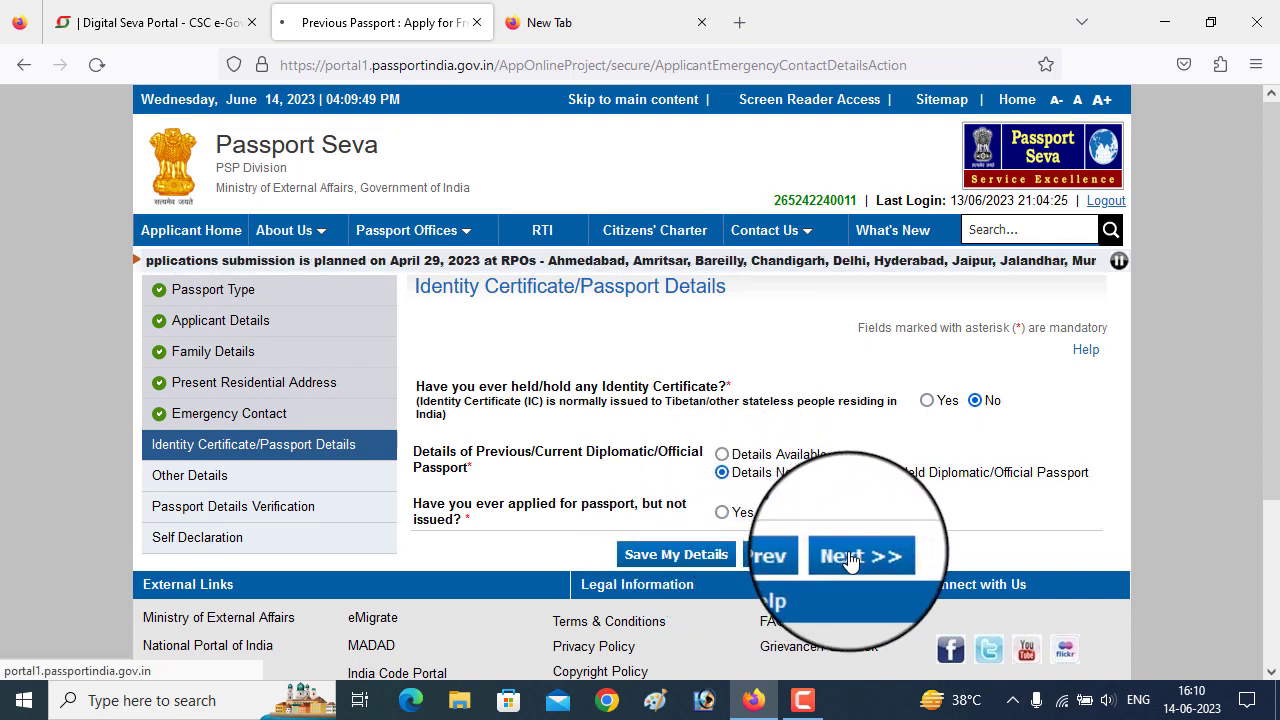
scroll(921, 449, "down", 5)
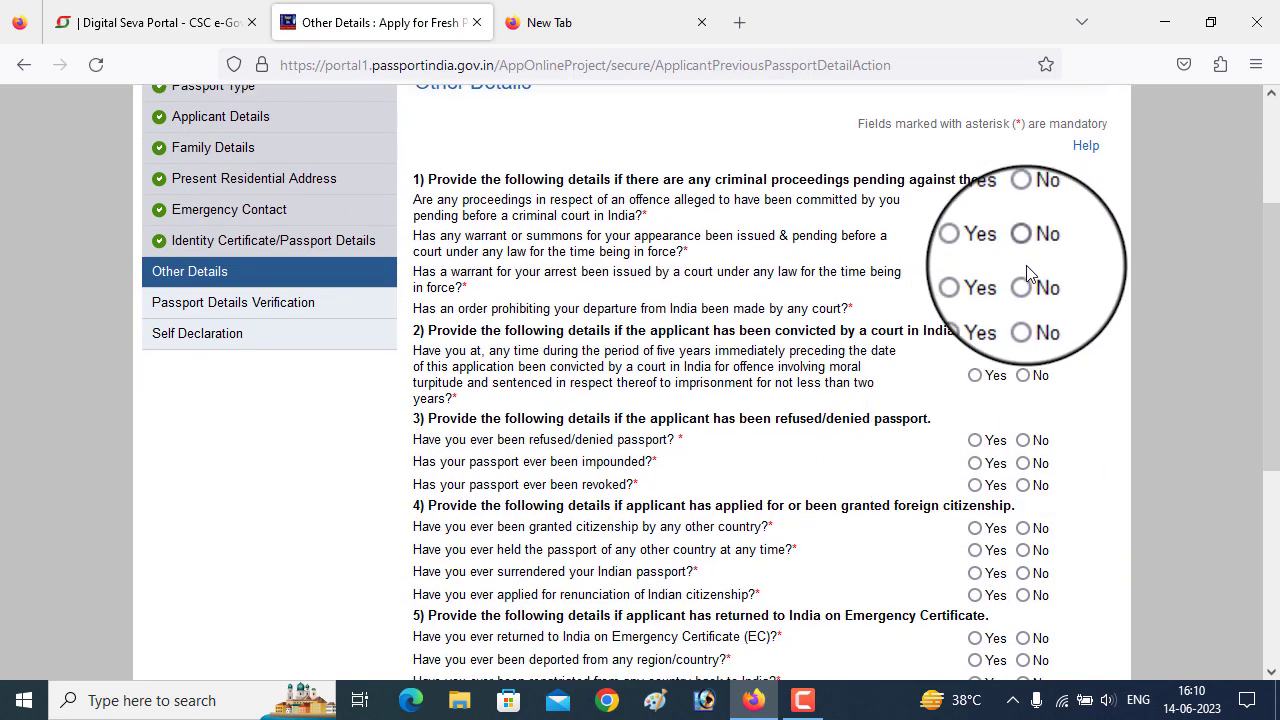
- Check all Other Details questions are answered No and continue to the preview
scroll(1050, 155, "up", 3)
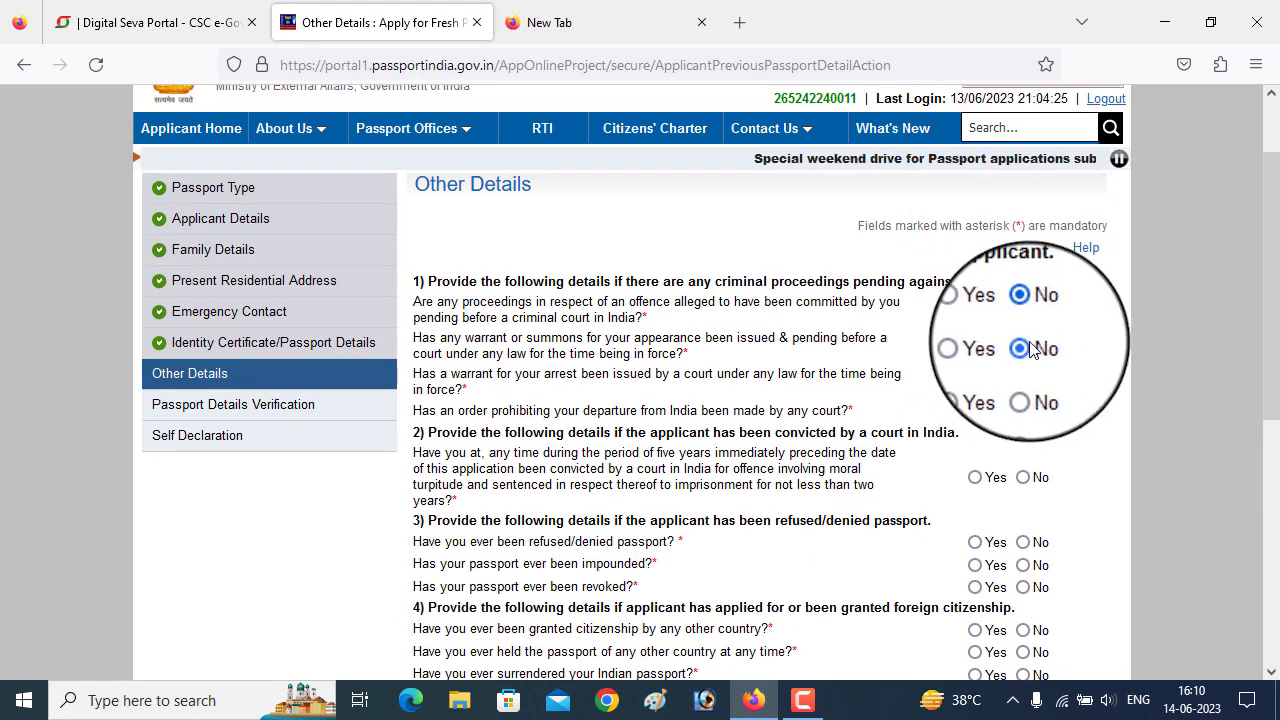
scroll(1030, 375, "down", 2)
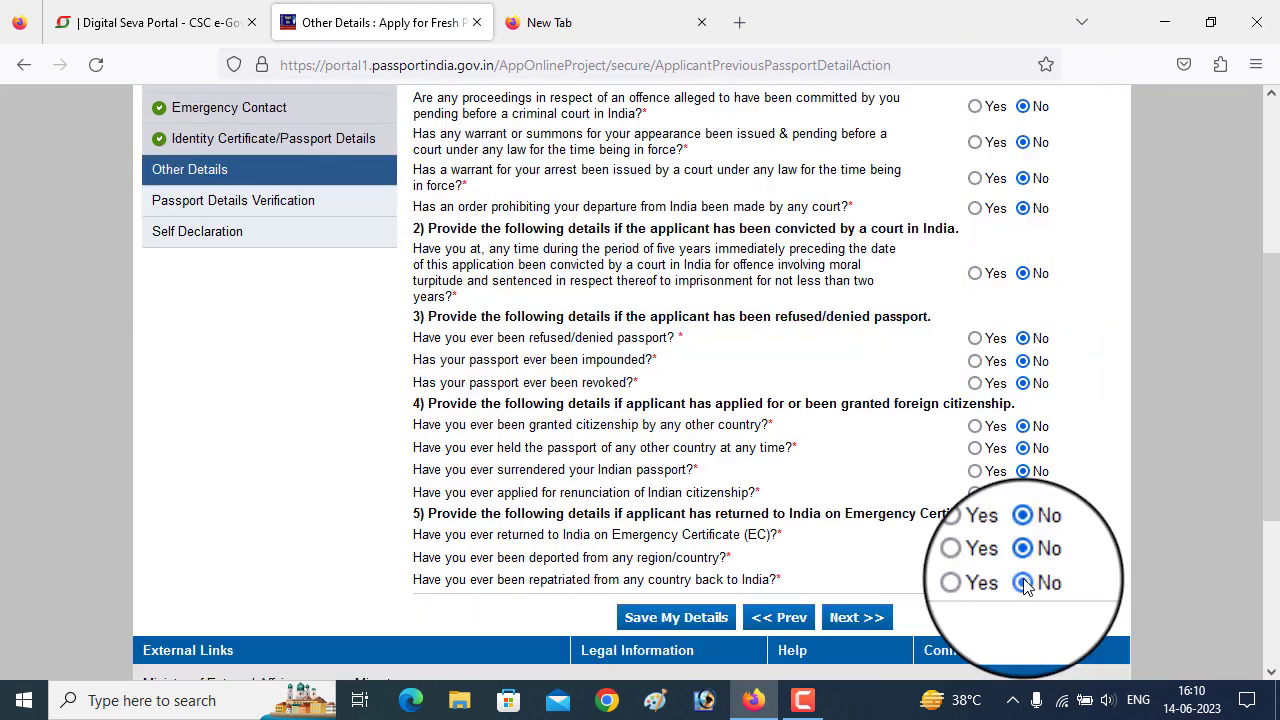
left_click(843, 620)
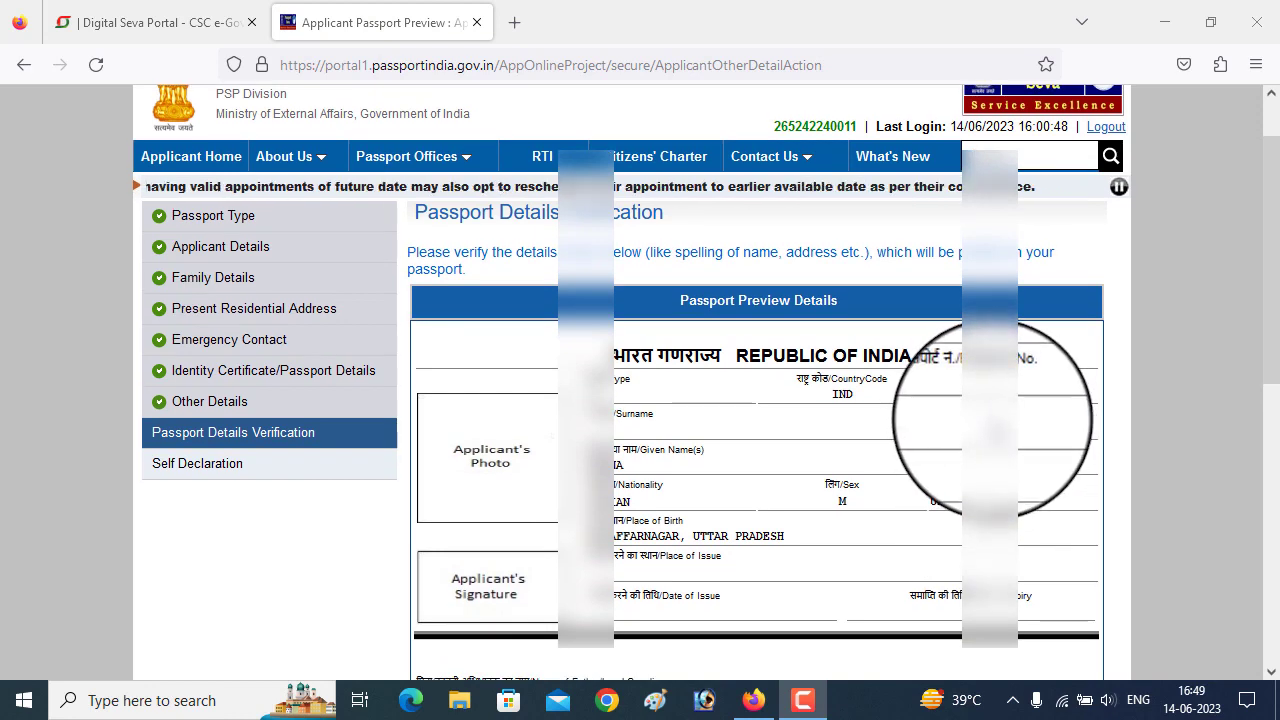
- Scroll through the Passport Preview Details and continue to Self Declaration
scroll(971, 400, "down", 2)
scroll(843, 403, "down", 2)
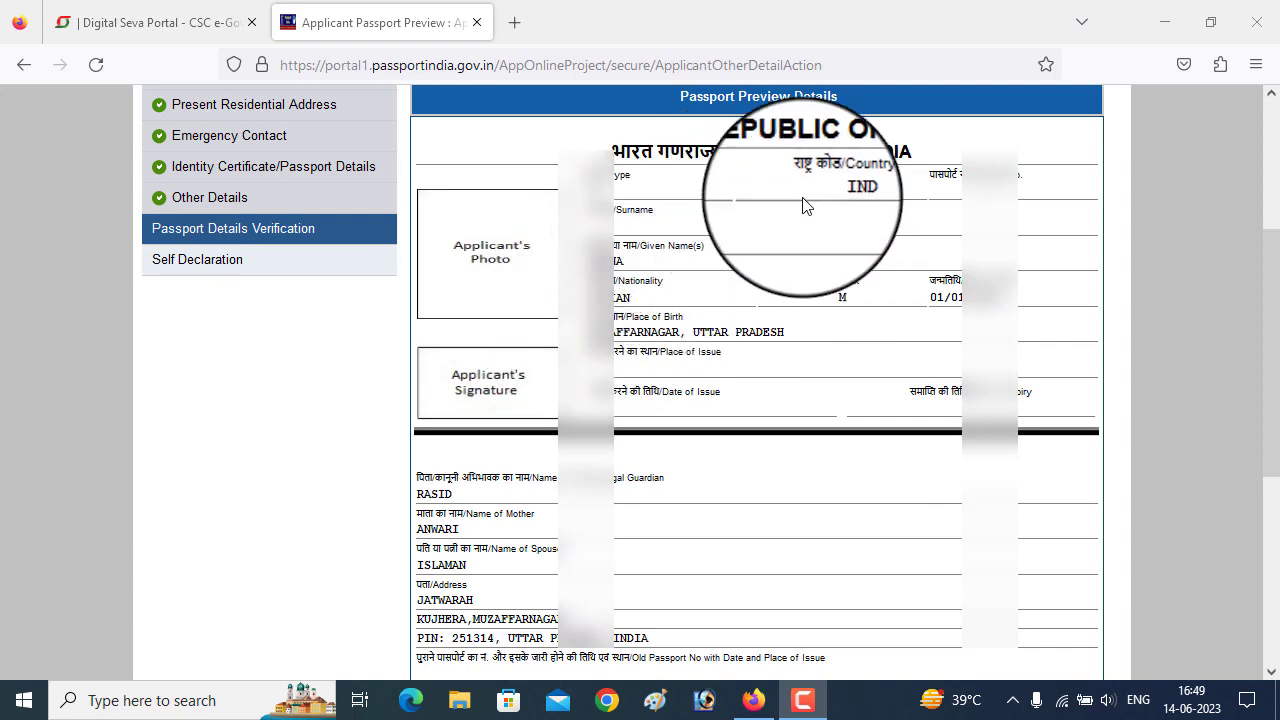
scroll(590, 215, "down", 4)
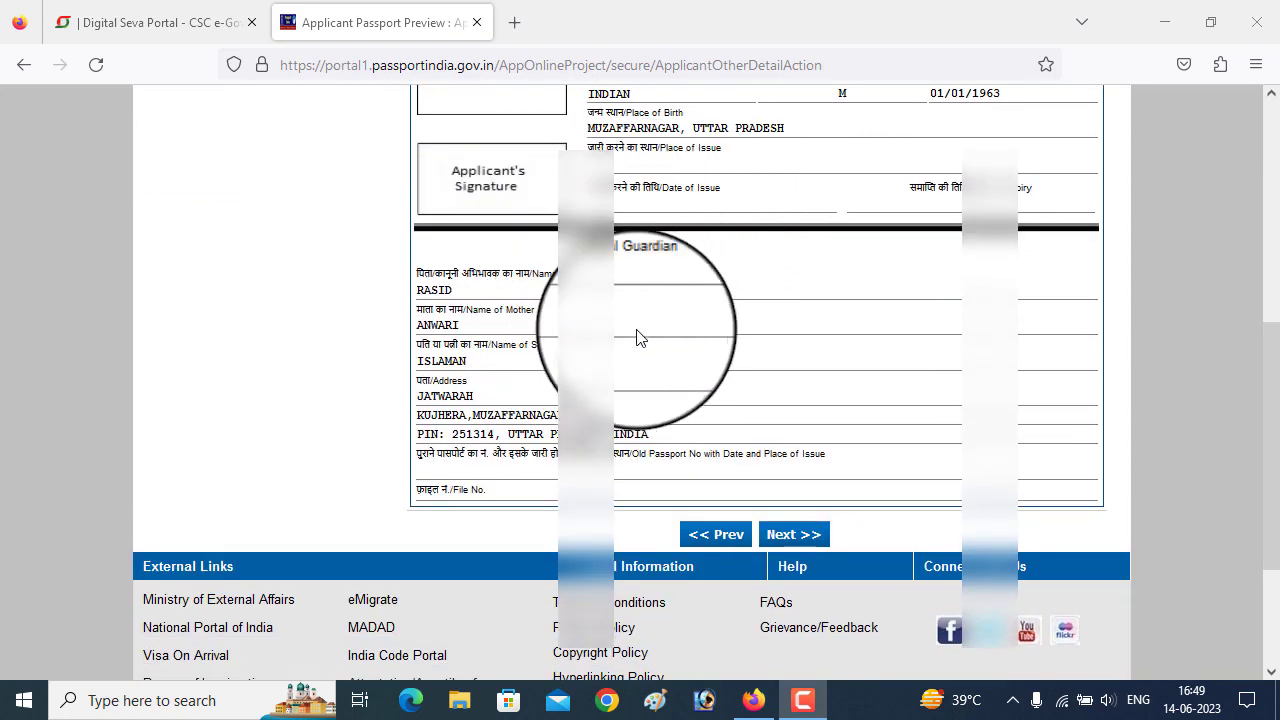
scroll(627, 310, "up", 4)
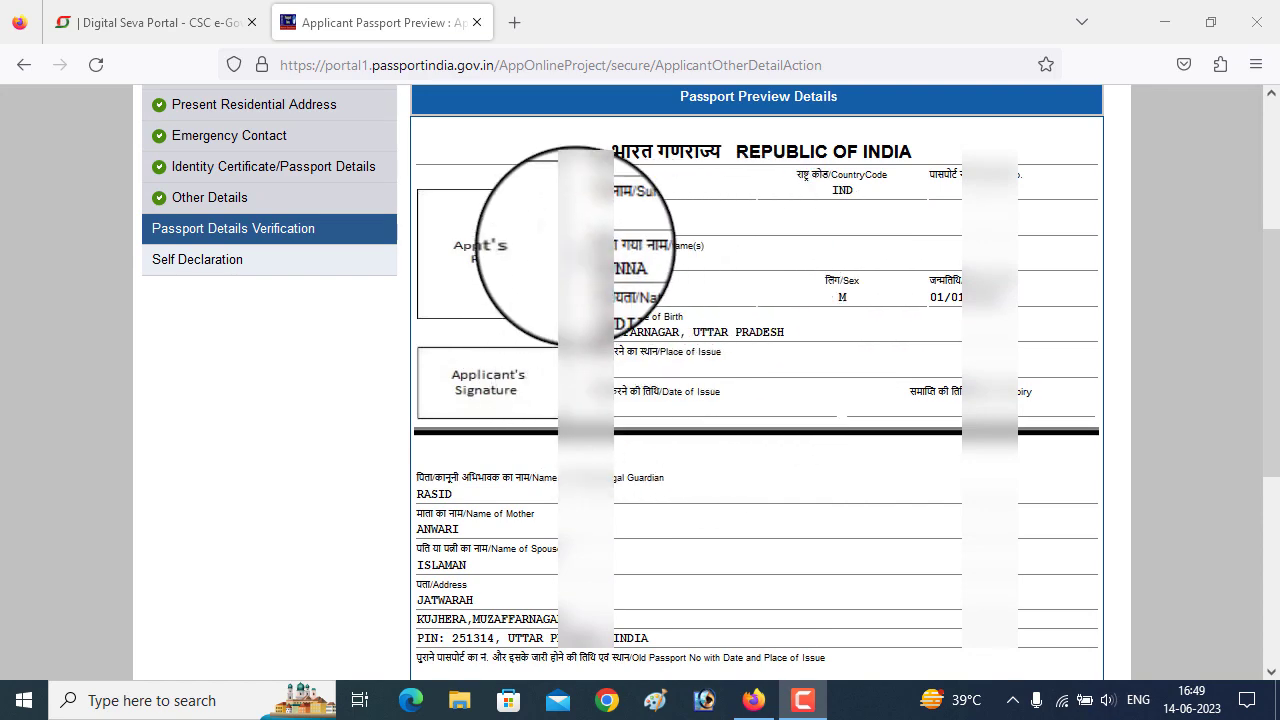
scroll(846, 389, "down", 4)
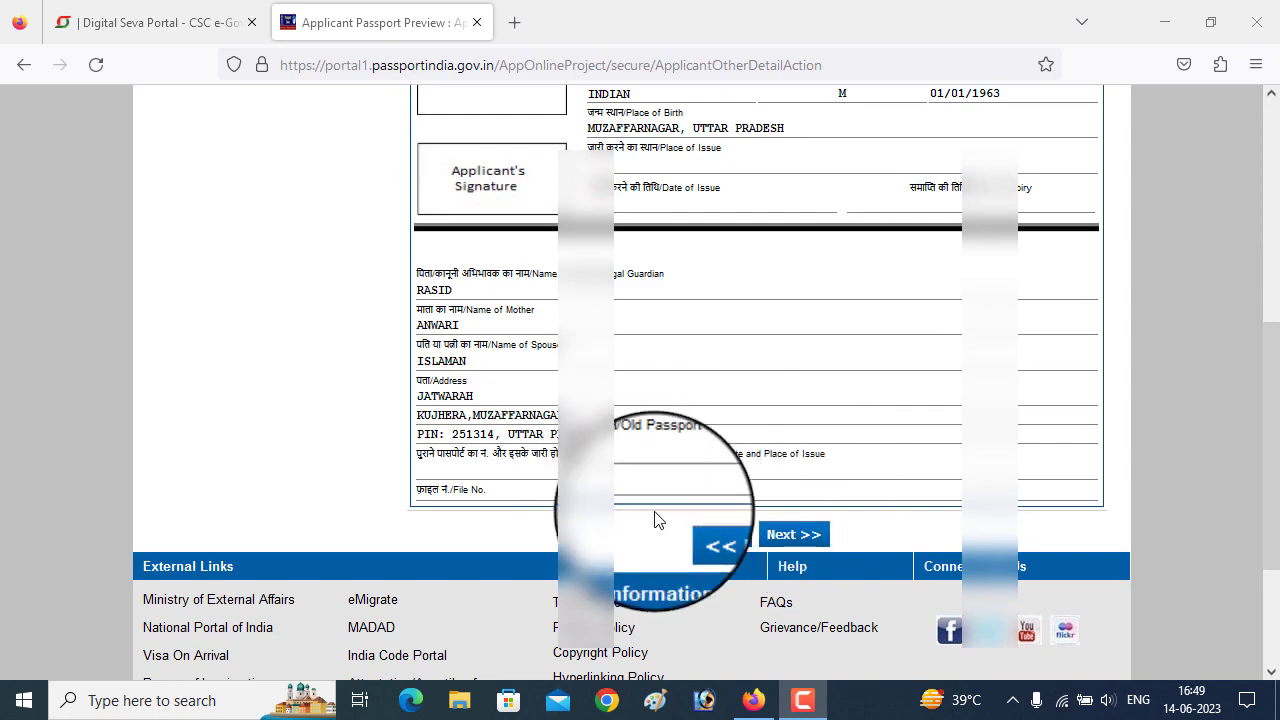
left_click(783, 540)
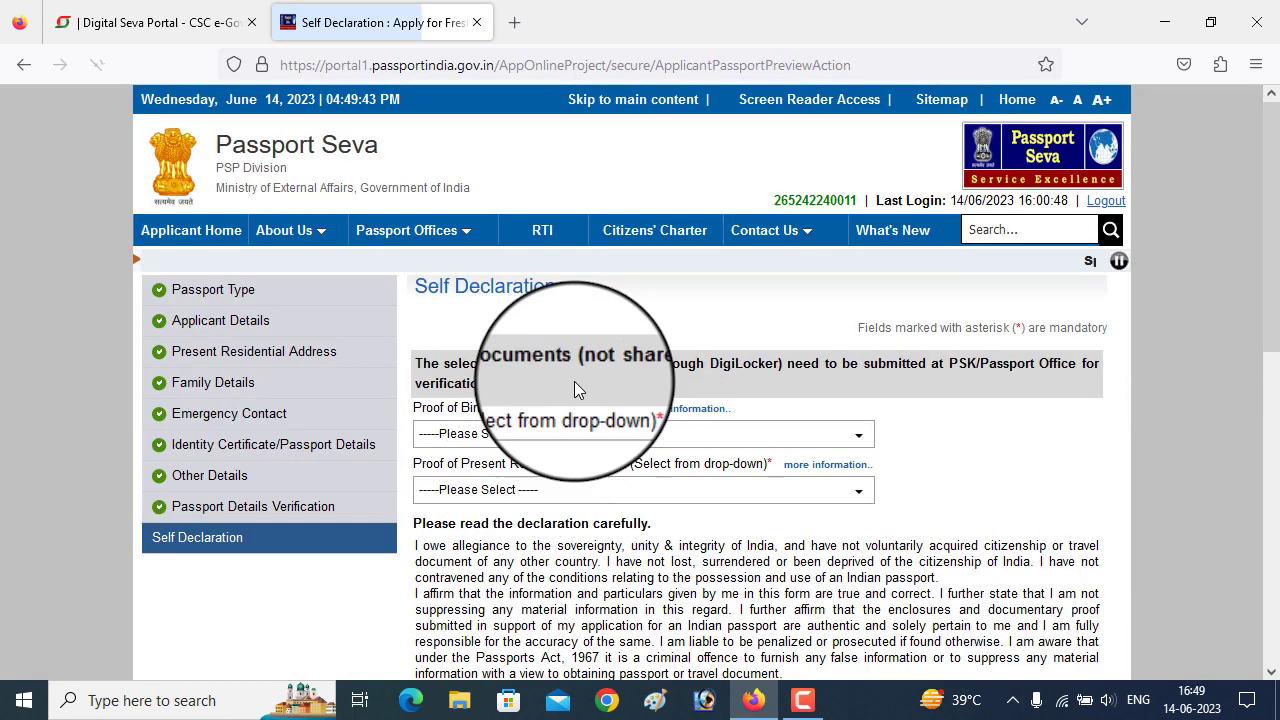
- Select PAN Card as proof of birth and Aadhaar Card as address proof
left_click(562, 434)
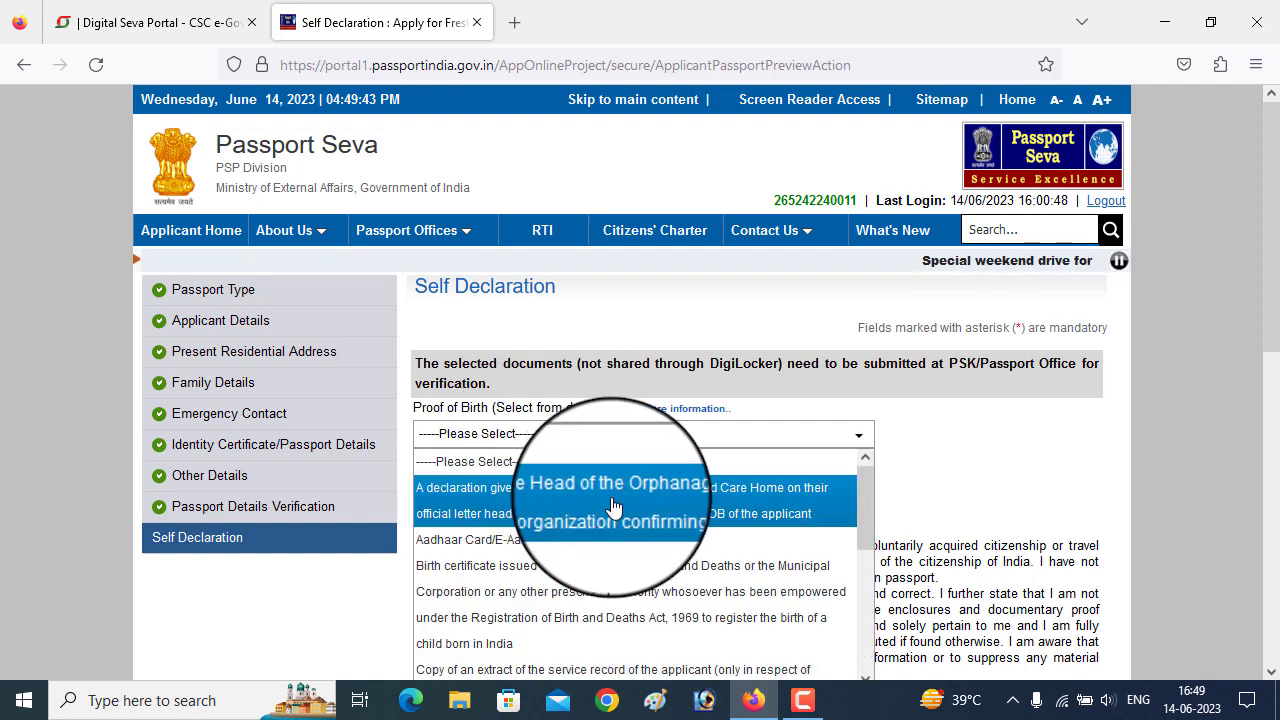
scroll(625, 550, "down", 2)
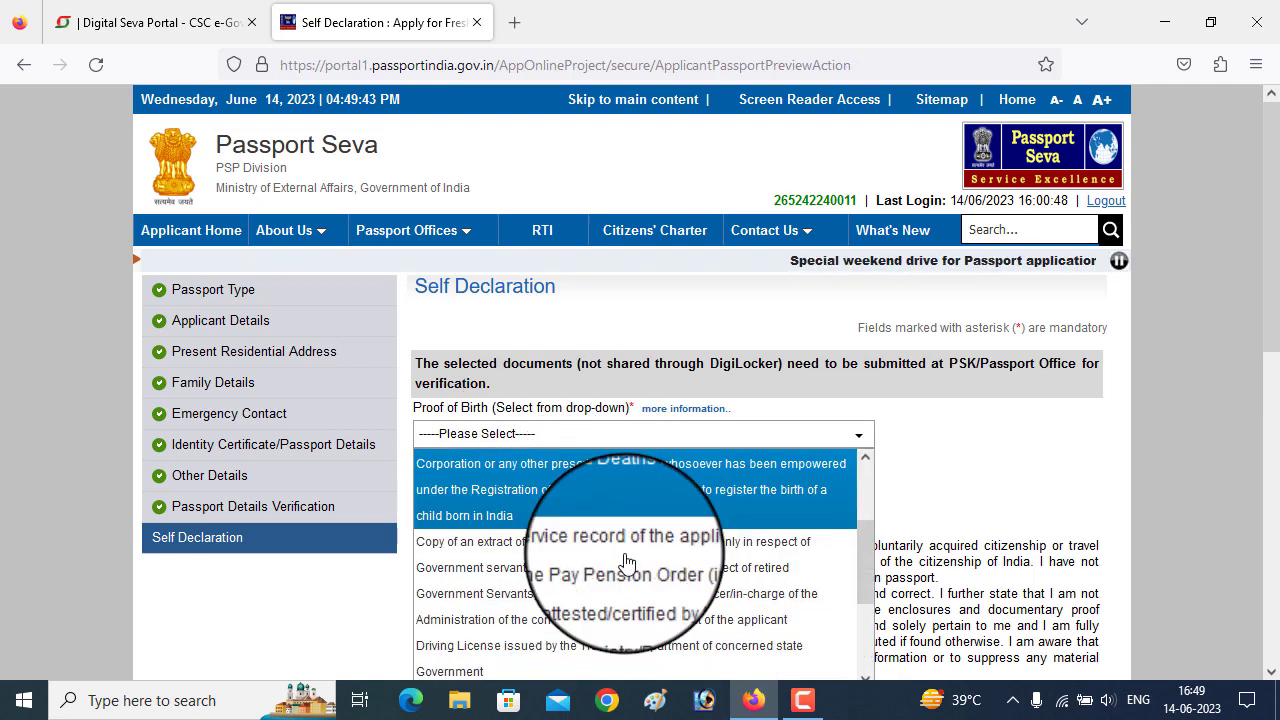
scroll(625, 563, "down", 2)
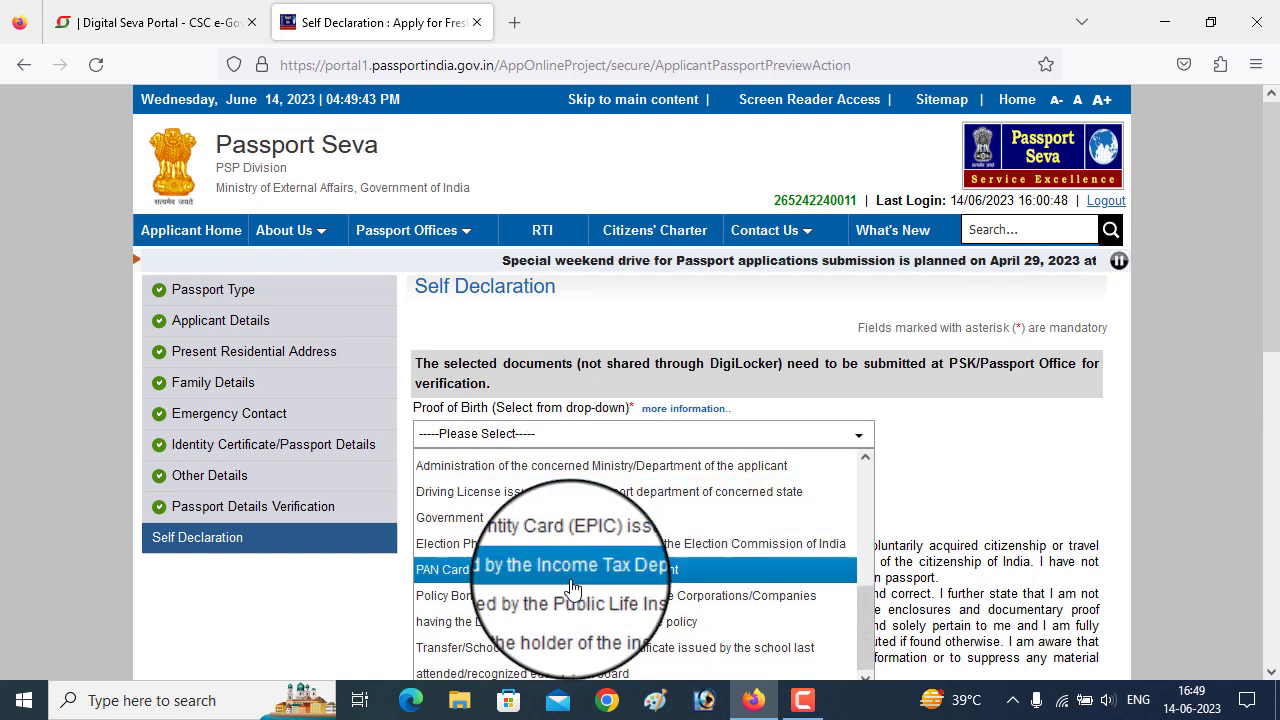
left_click(590, 565)
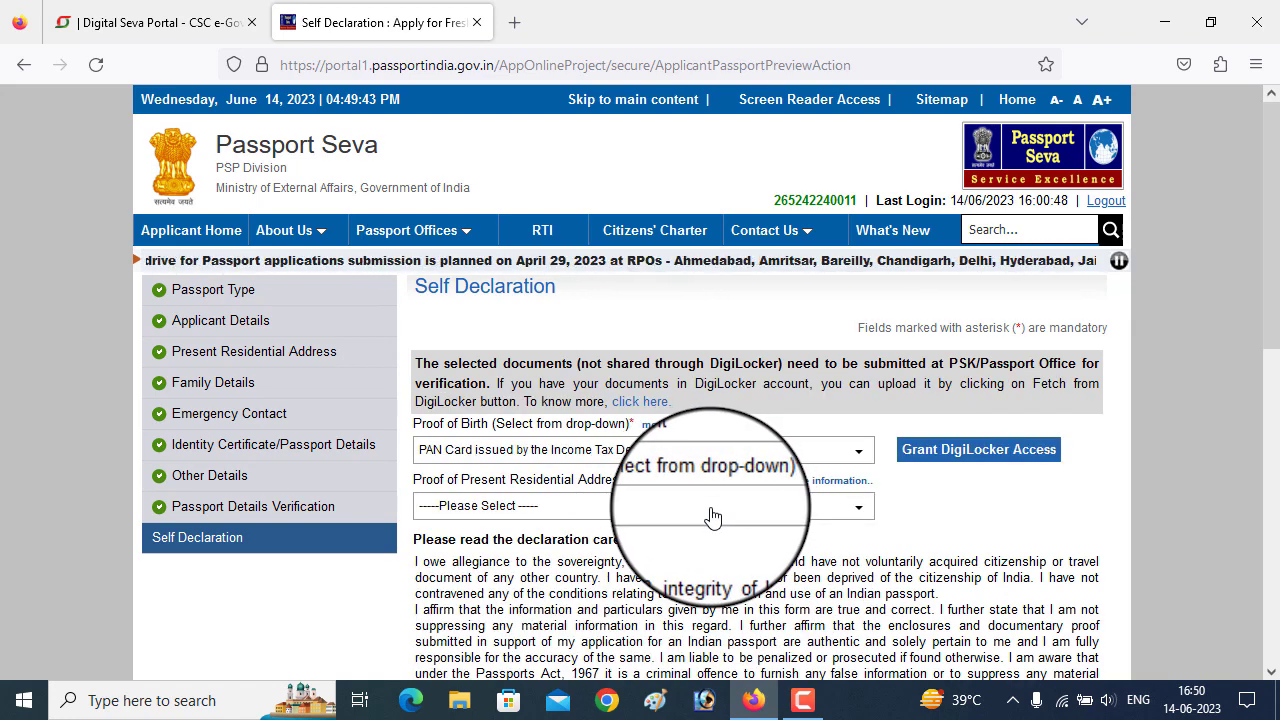
left_click(712, 508)
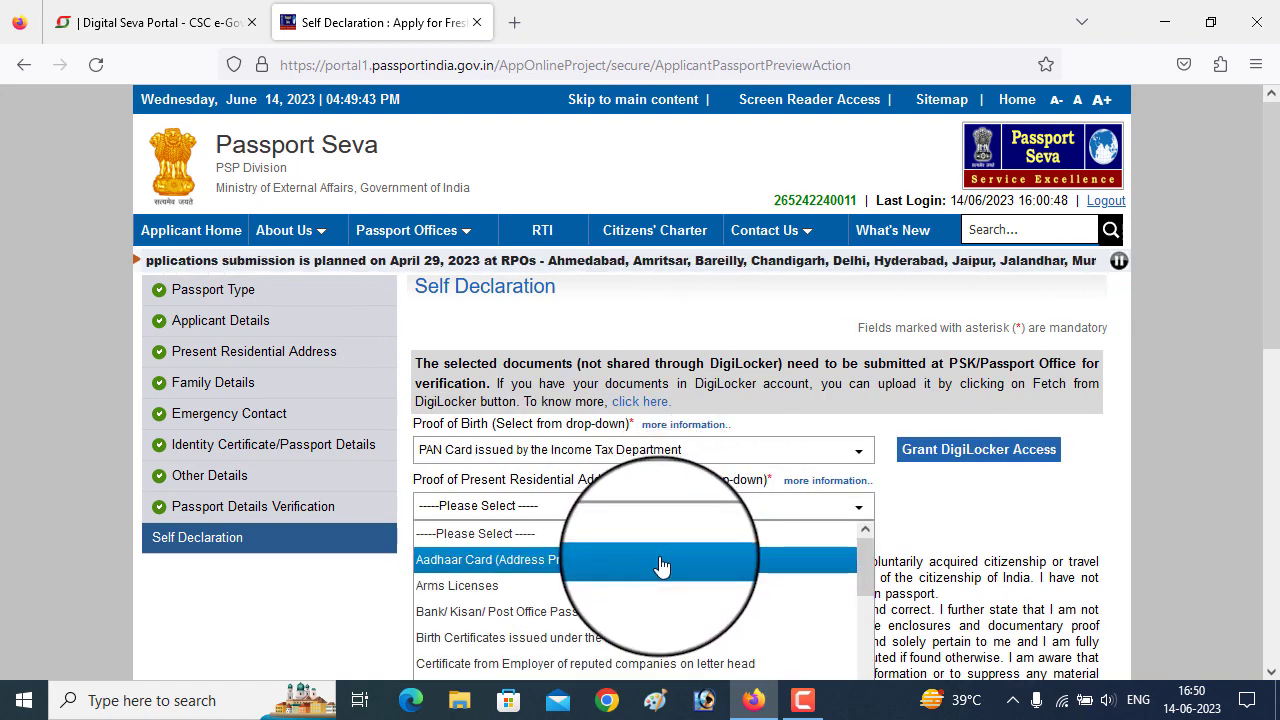
left_click(661, 566)
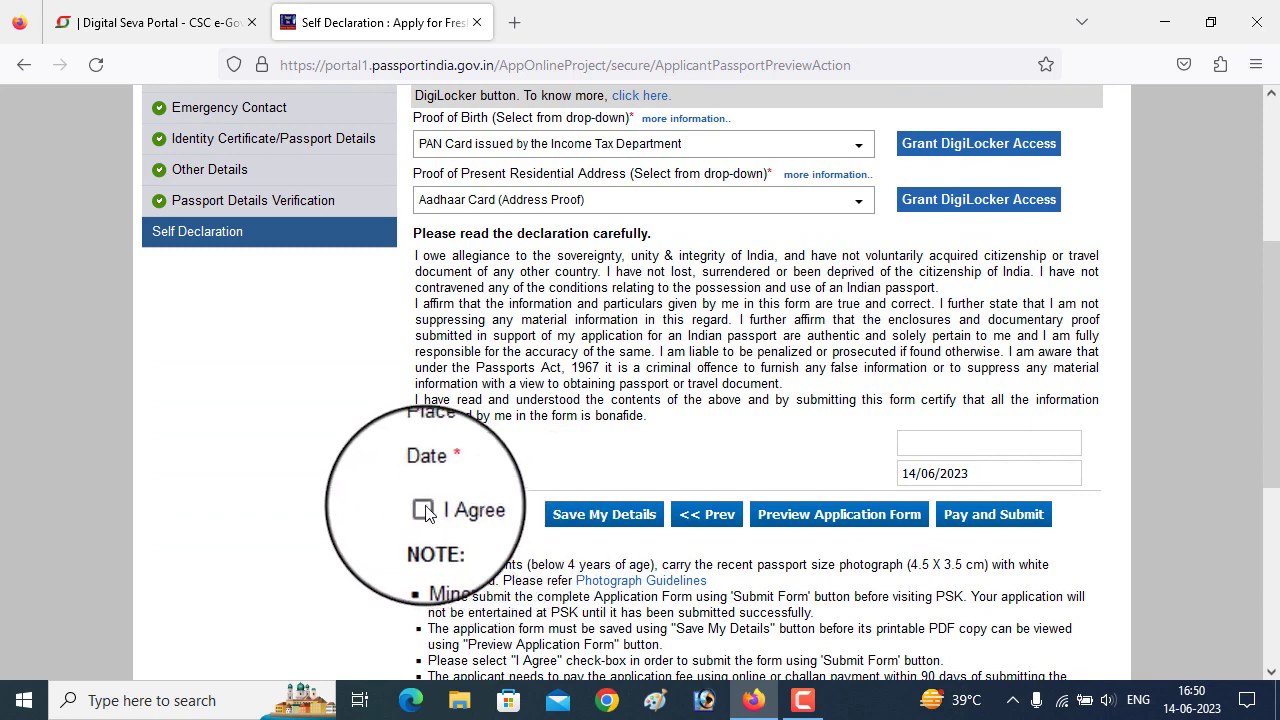
- Fill in the place of declaration from the suggestions, accept the self declaration, and submit for payment
left_click(928, 446)
type("j")
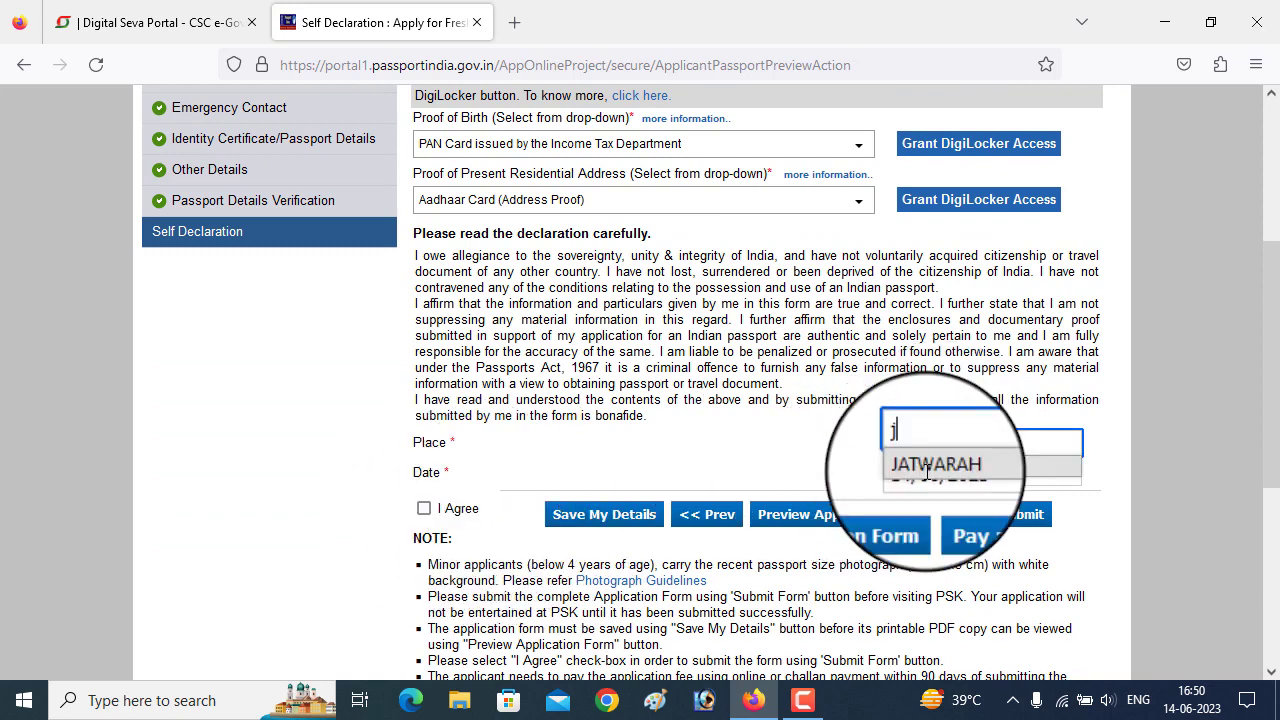
left_click(927, 466)
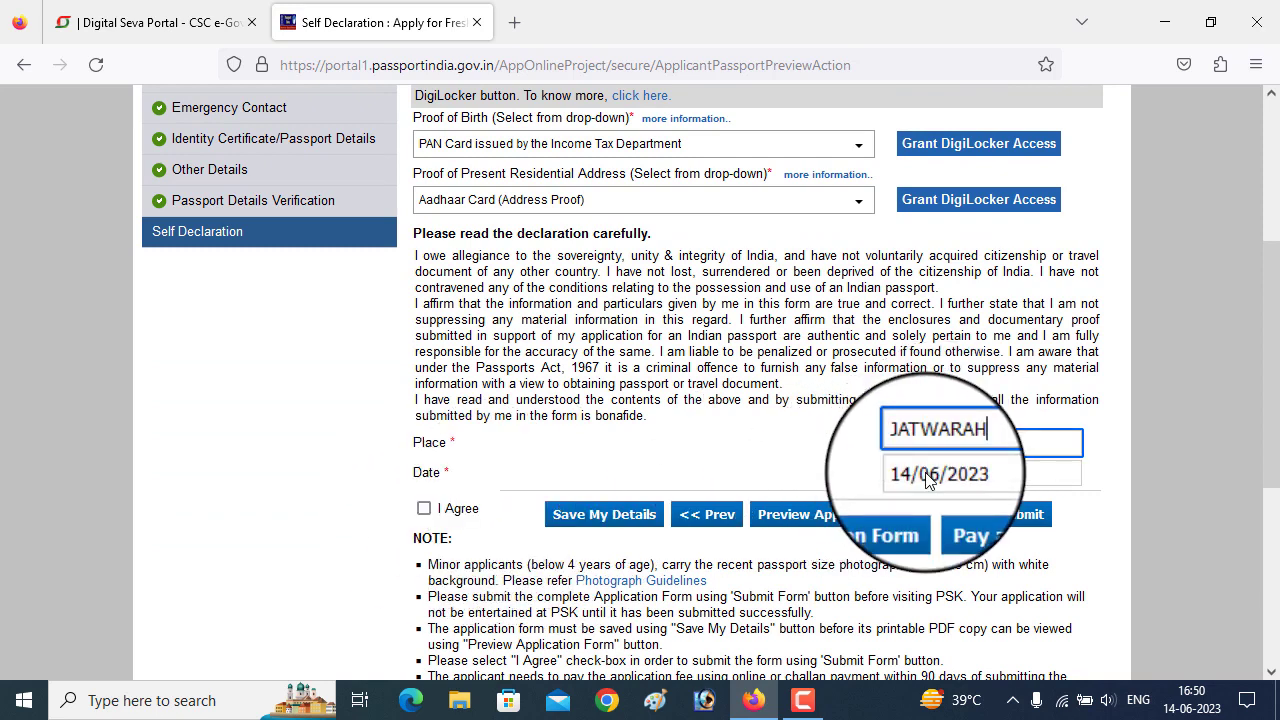
left_click(424, 509)
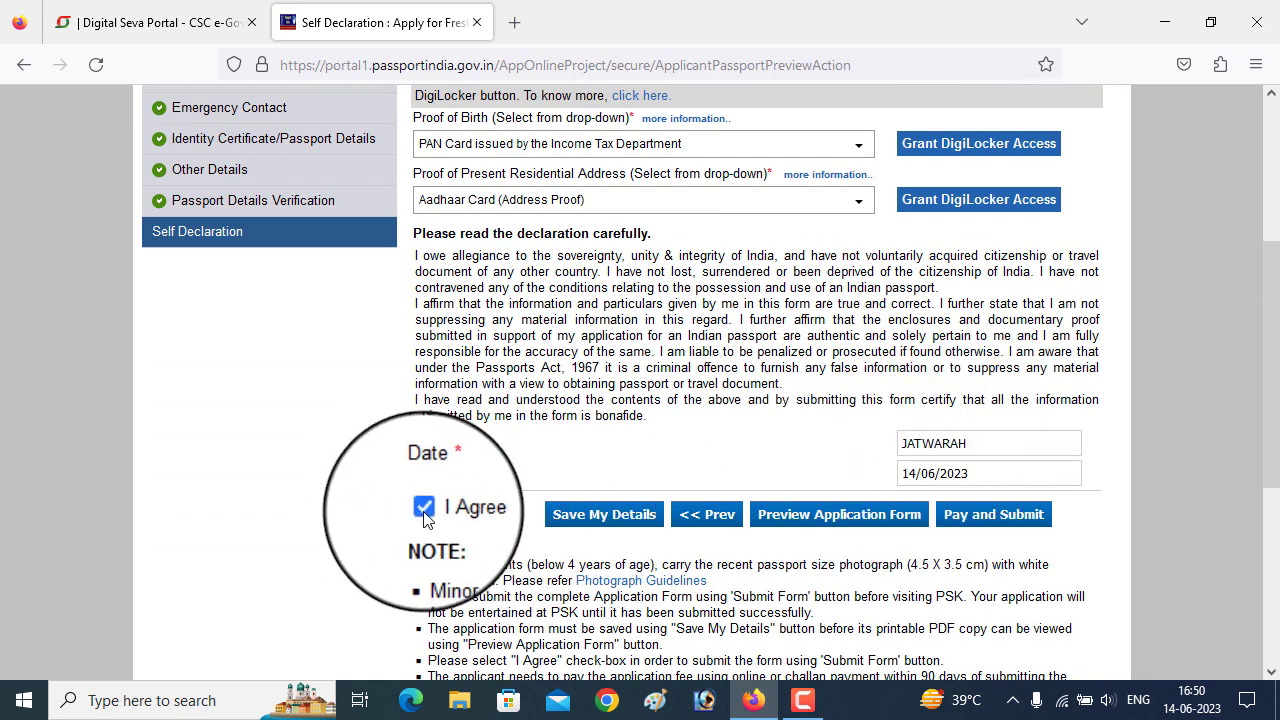
left_click(988, 516)
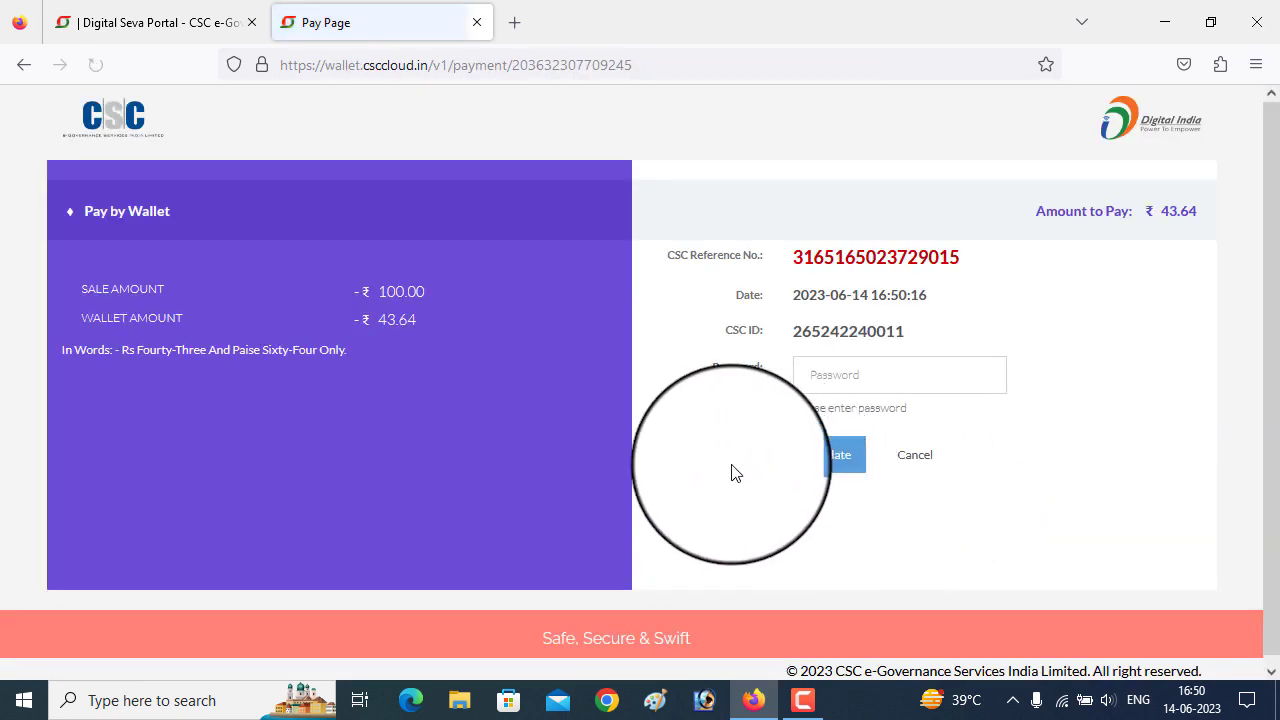
- Validate the CSC wallet password, then pay ₹43.64 using the wallet PIN
left_click(862, 377)
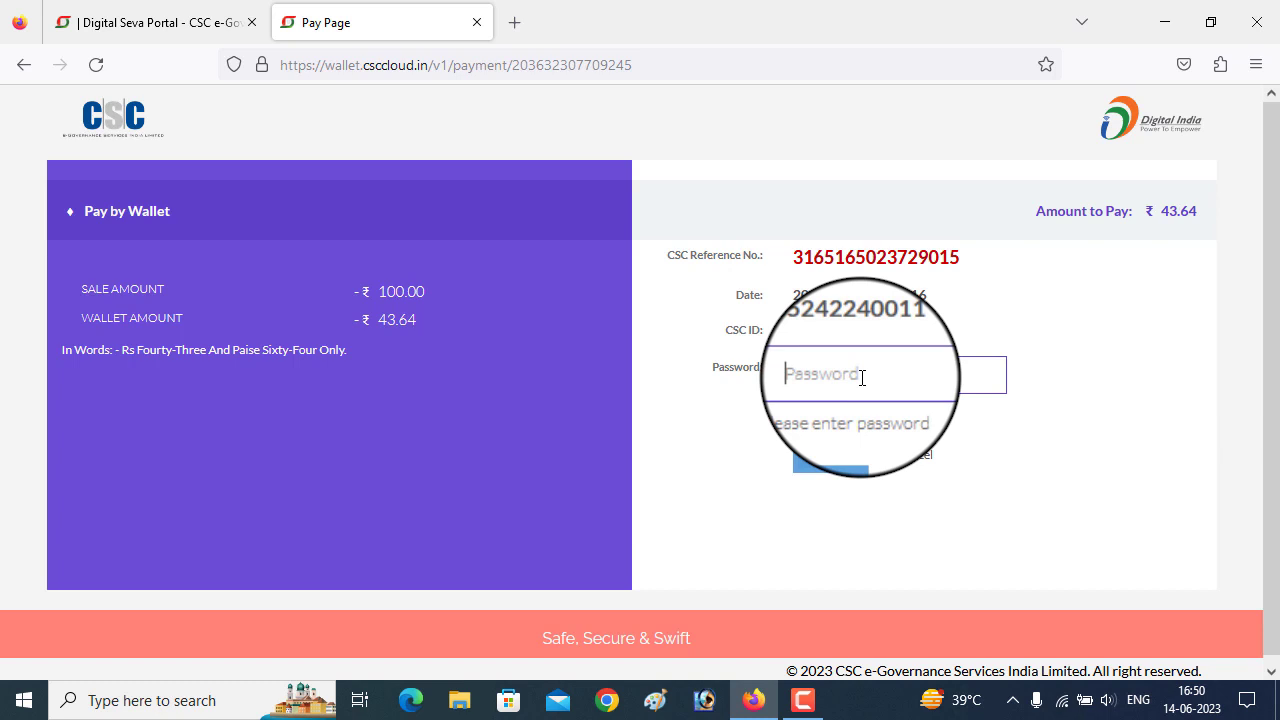
type("•")
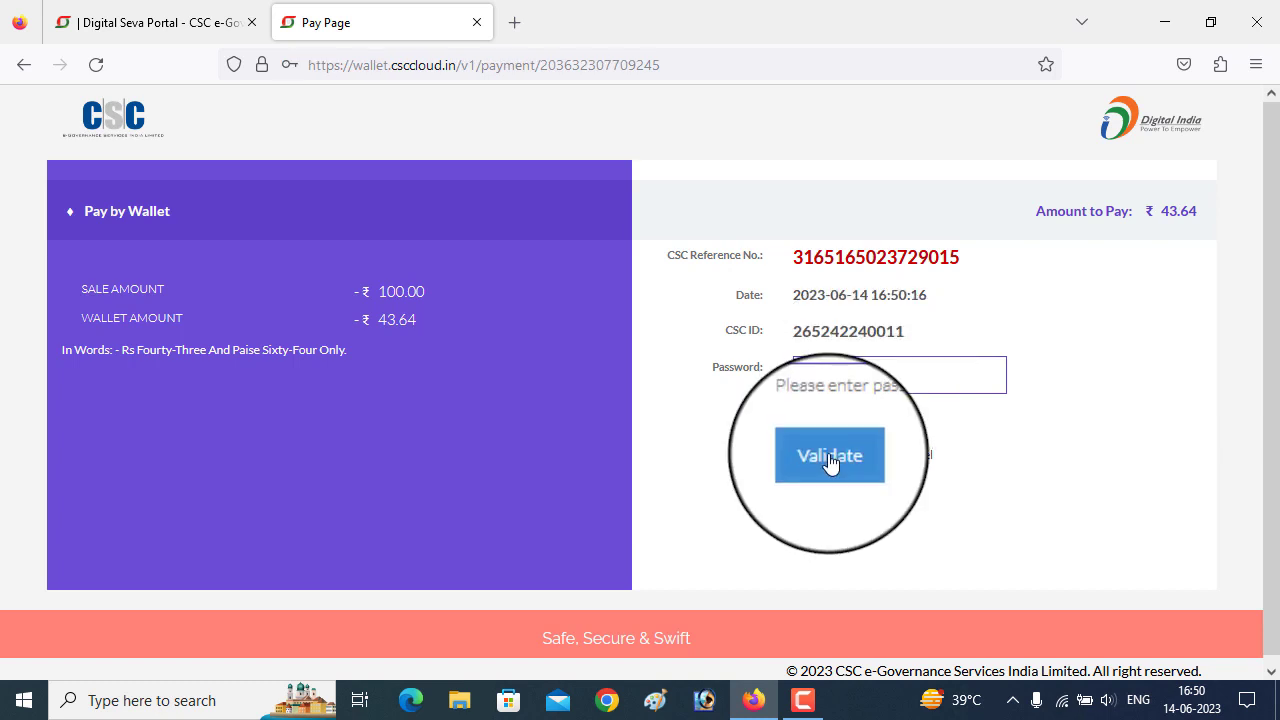
left_click(829, 459)
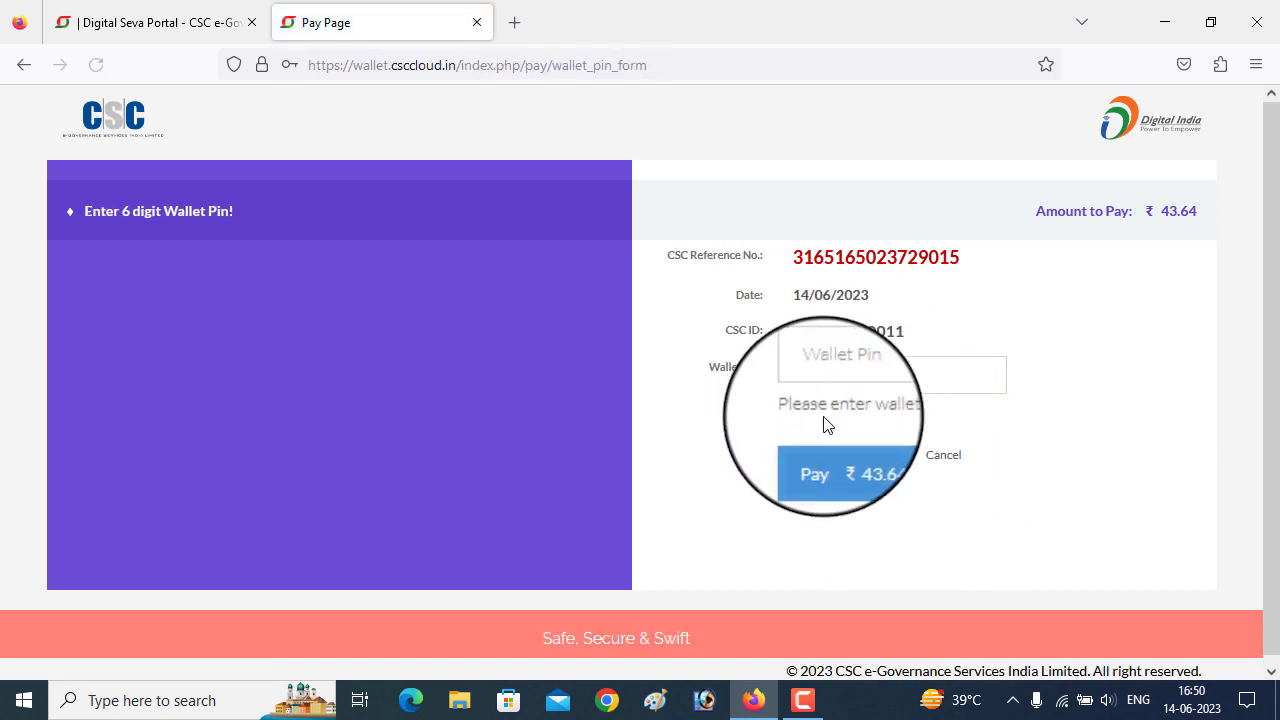
left_click(830, 376)
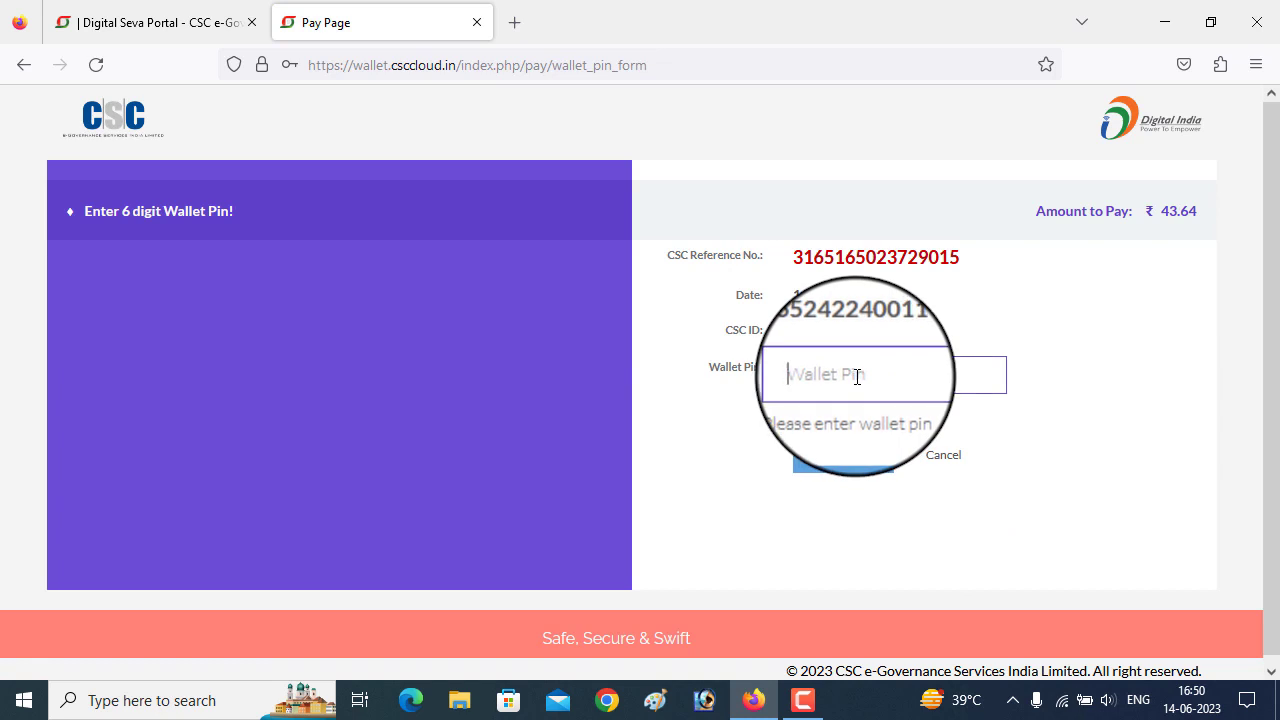
left_click(832, 468)
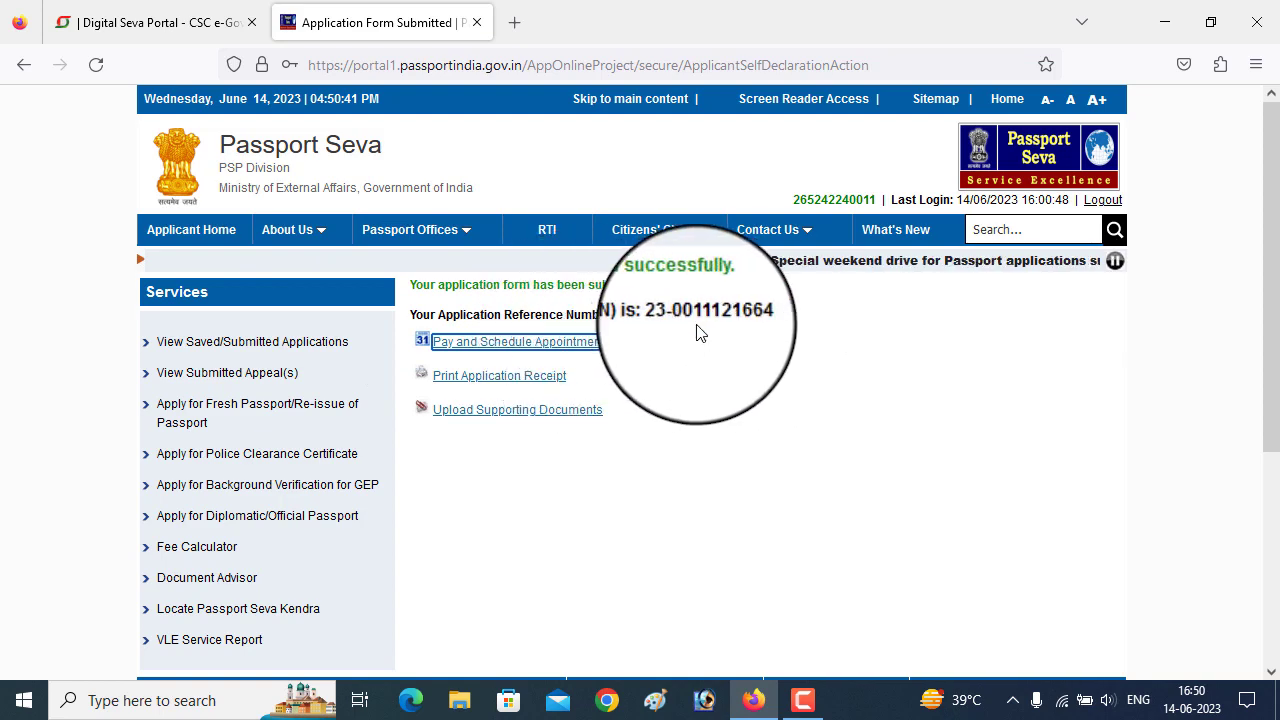
- Start Pay and Schedule Appointment with State Bank MOPS online payment and continue to slot availability
left_click(543, 344)
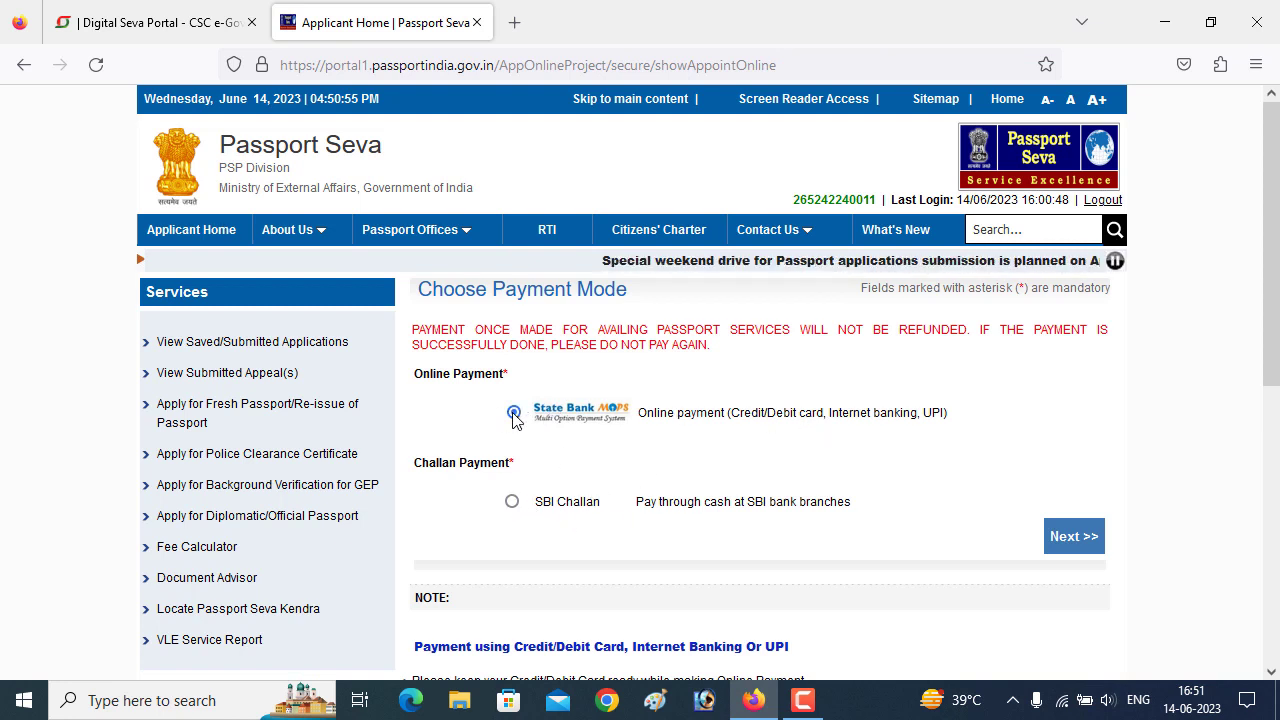
left_click(1068, 540)
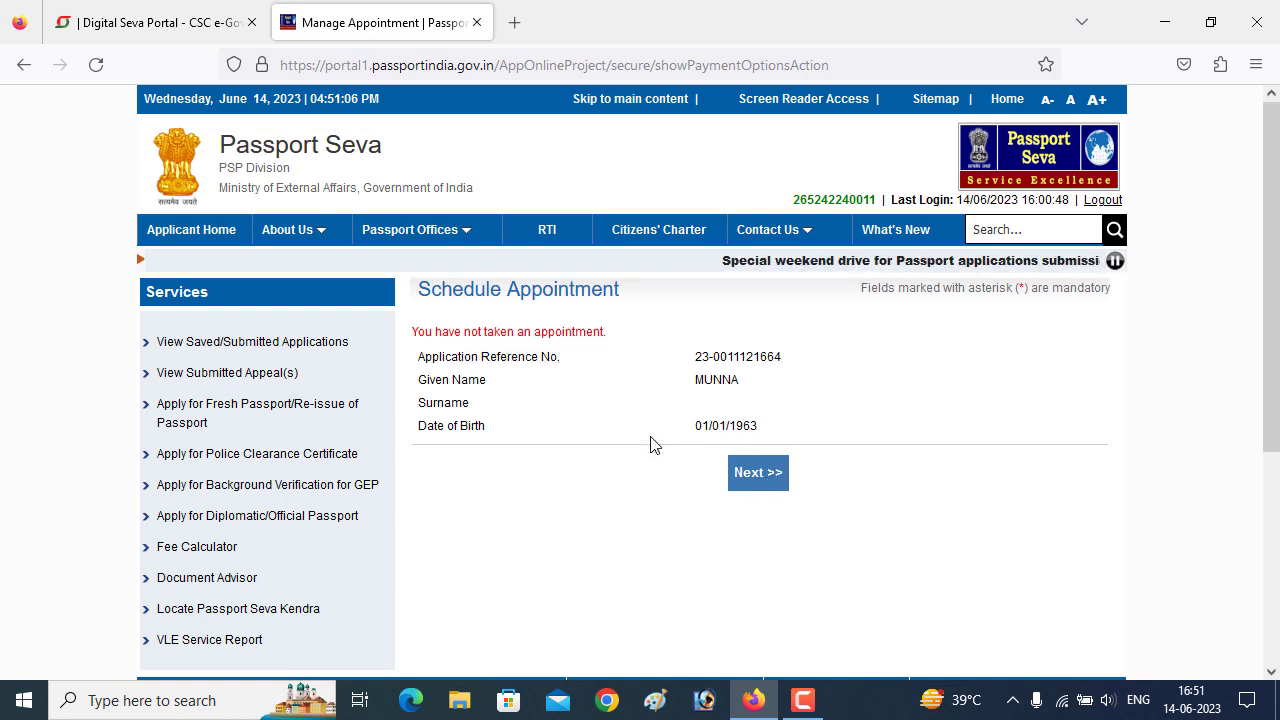
left_click(745, 487)
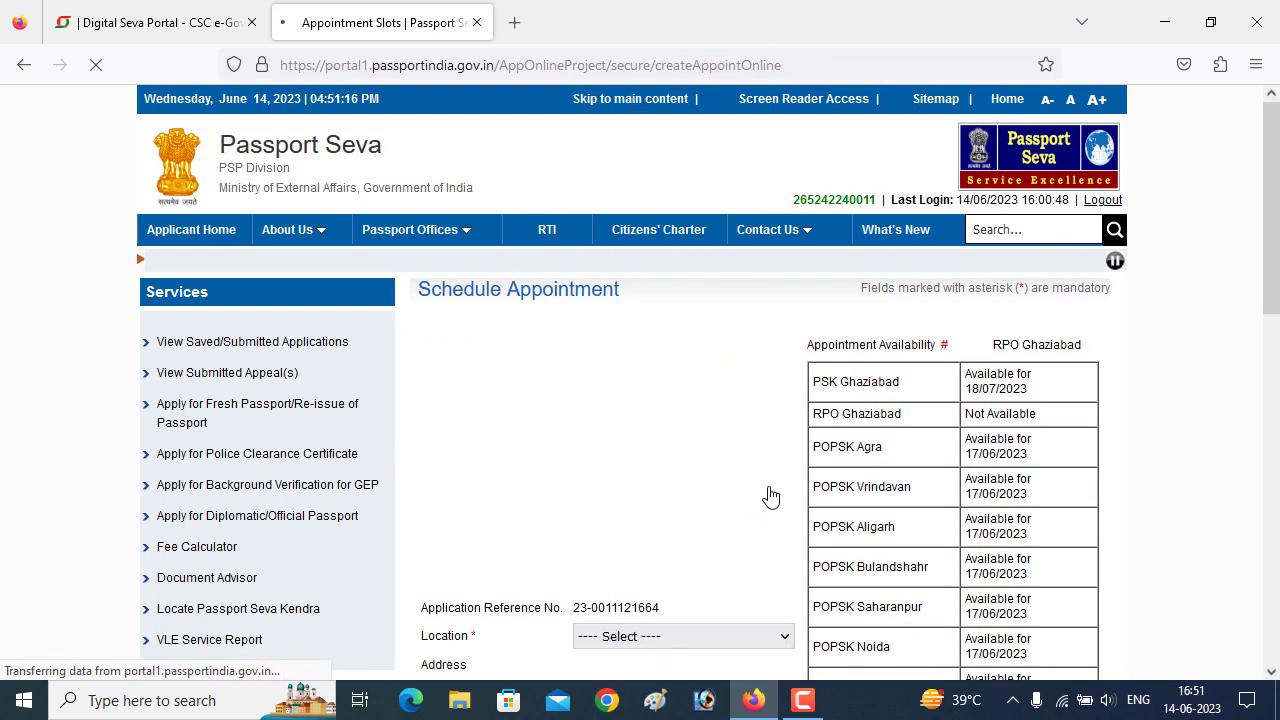
- Choose PSK Ghaziabad as the location, enter the captcha, and continue to Pay and Book Appointment
scroll(860, 463, "down", 3)
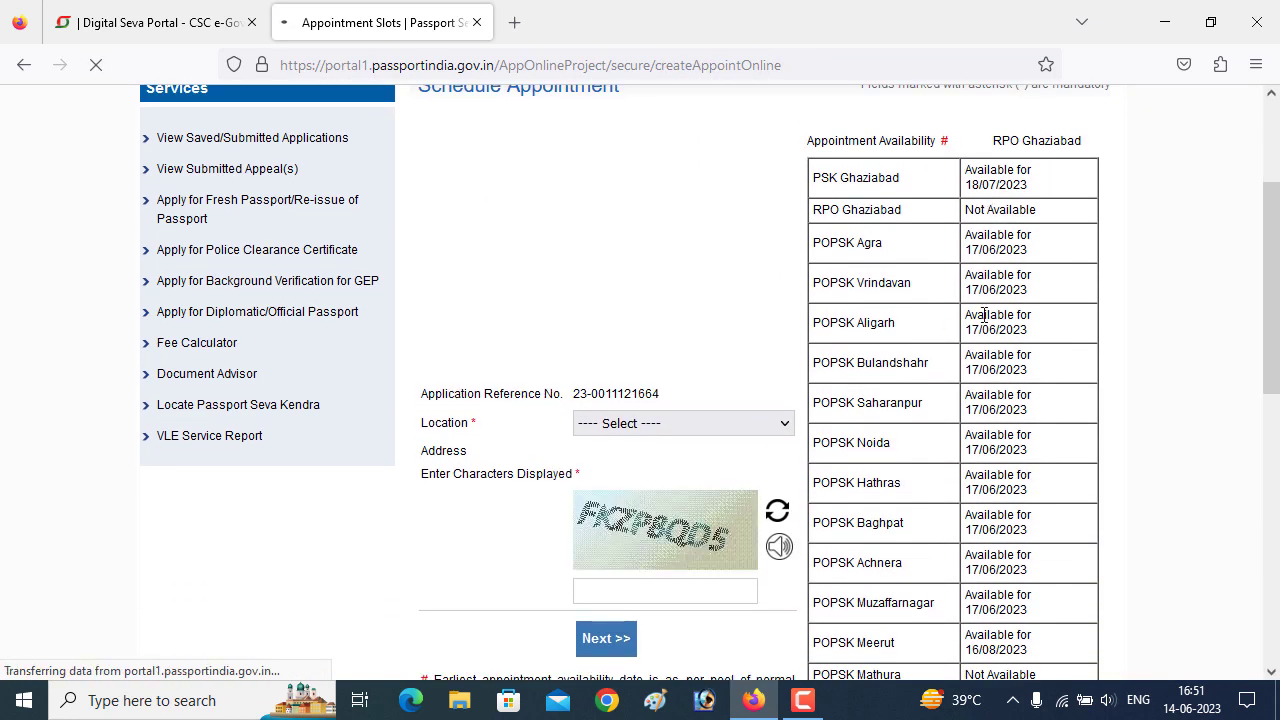
left_click(760, 425)
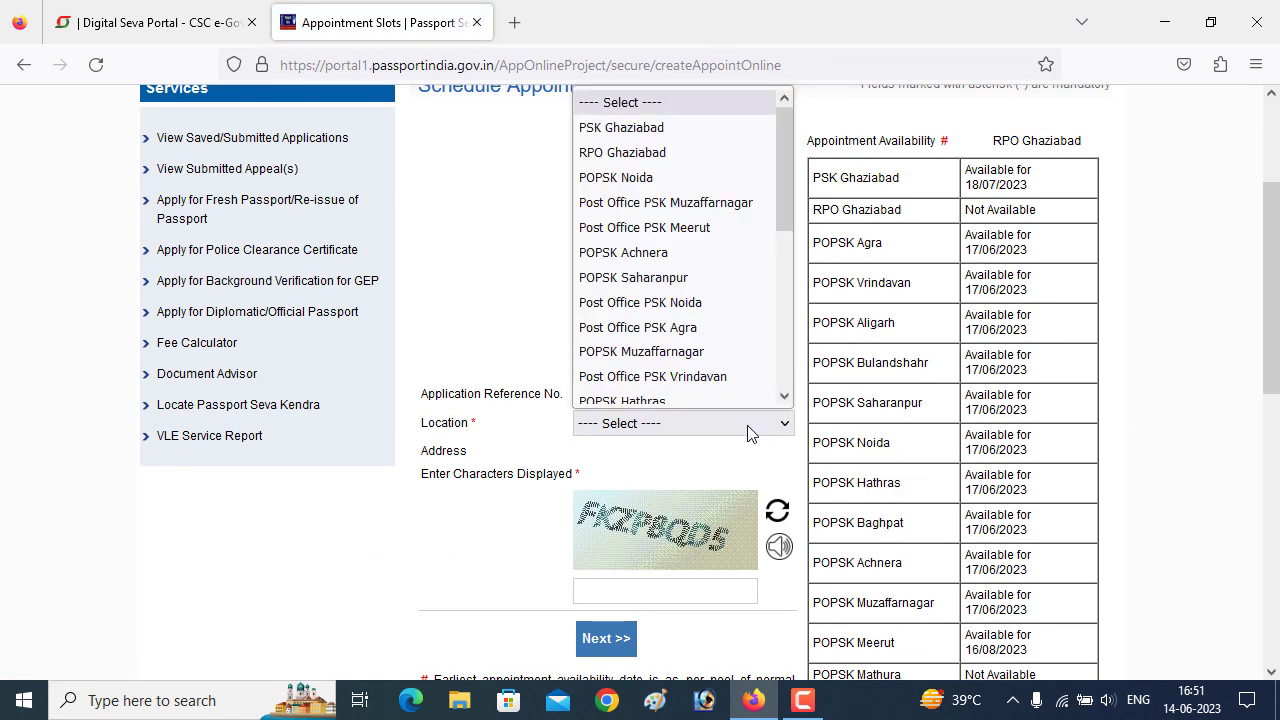
left_click(678, 117)
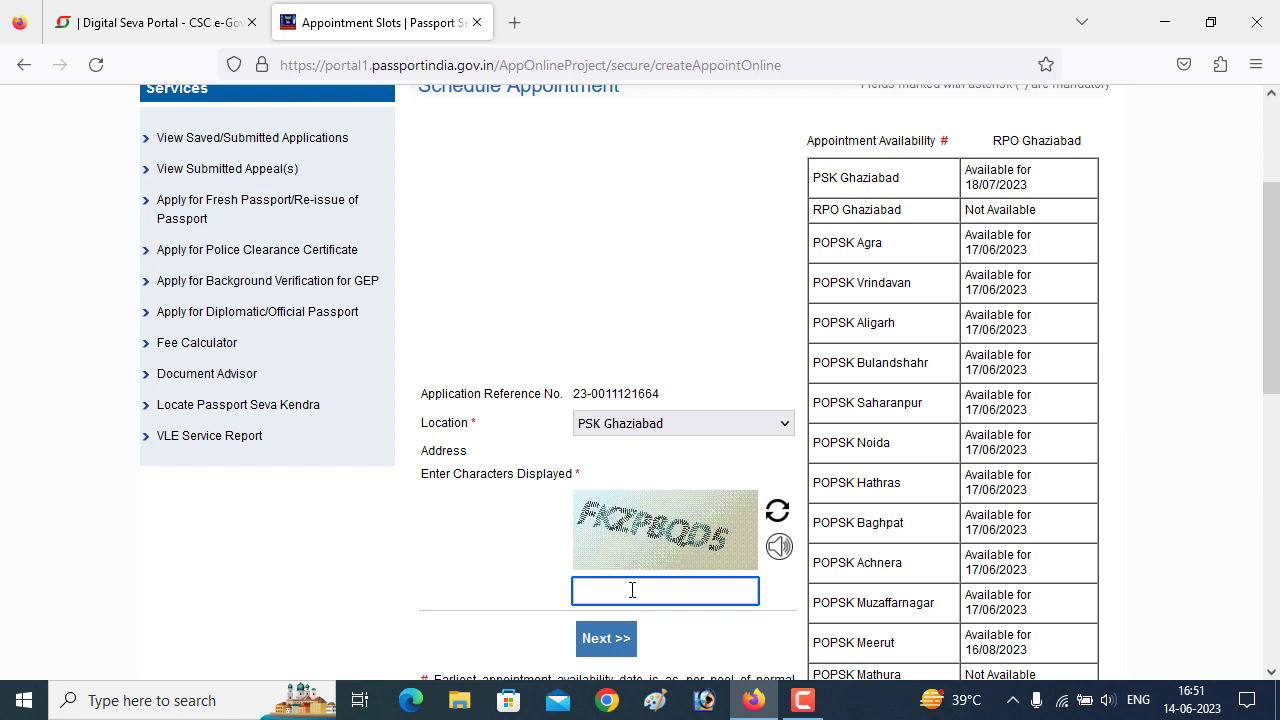
type("FKZP8QD5")
left_click(596, 646)
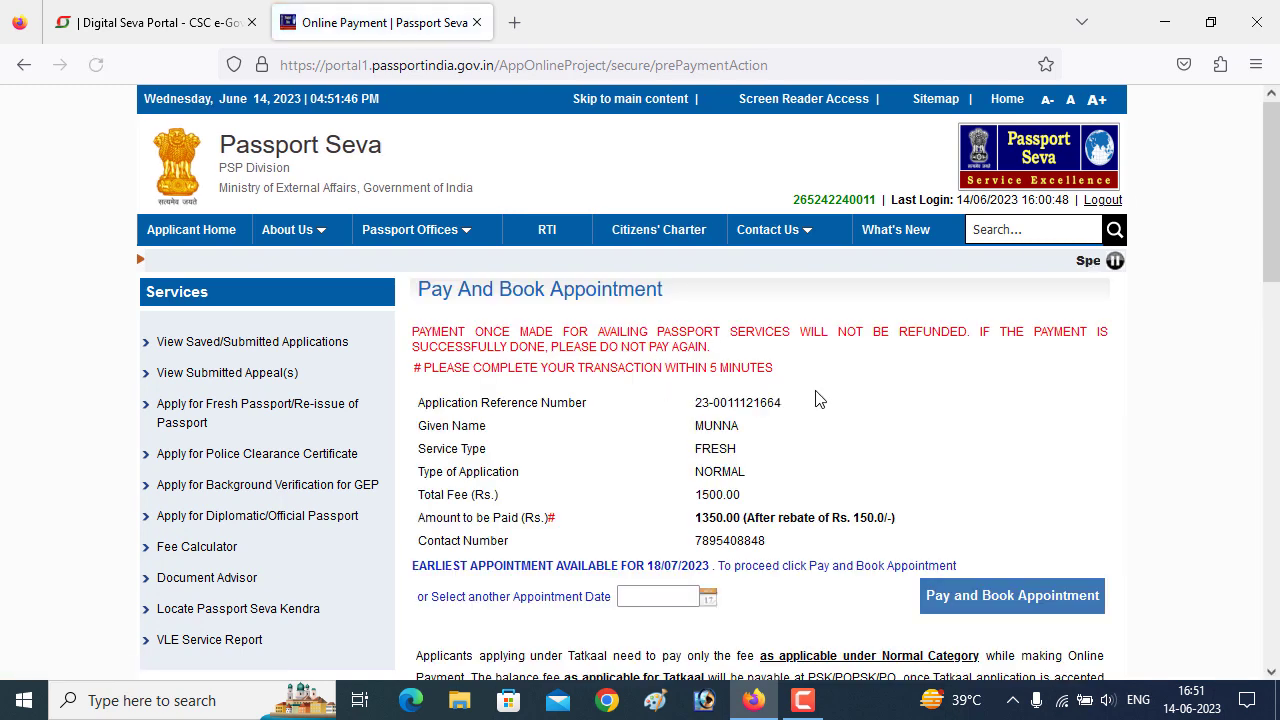
- Pick 20/07/2023 as the appointment date, then pay and book, acknowledging the caution notice
left_click(658, 597)
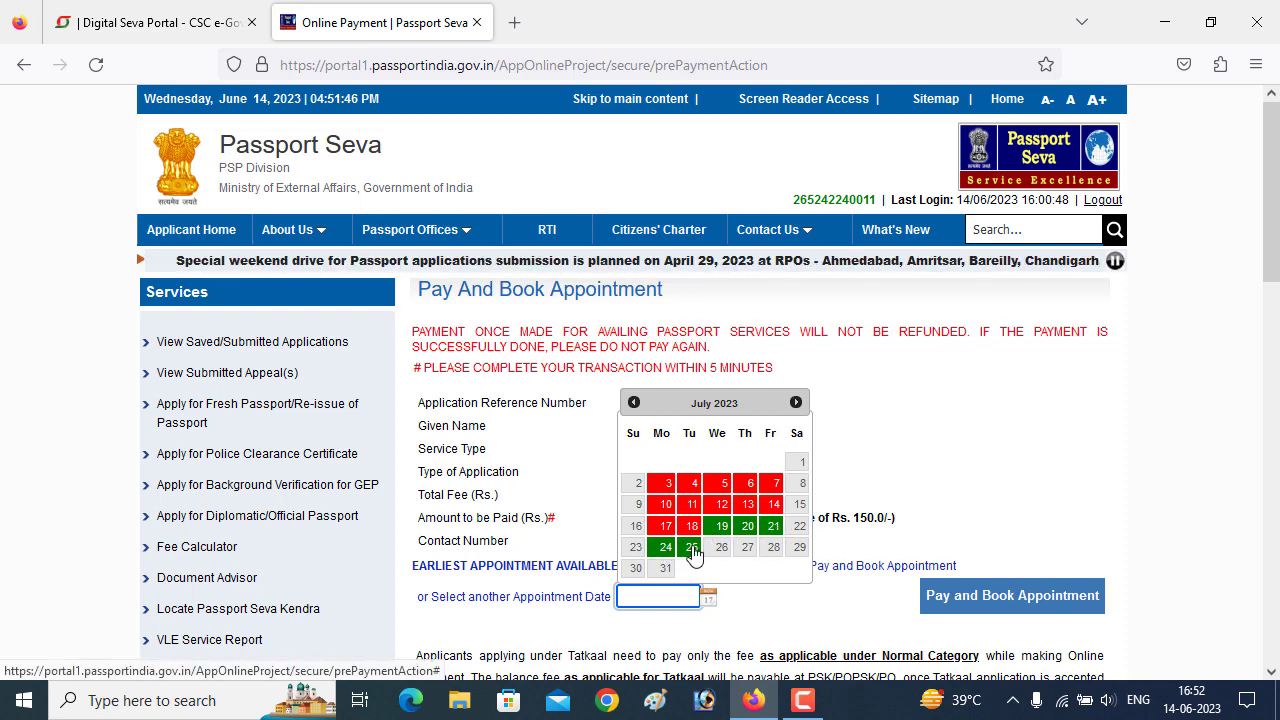
left_click(747, 535)
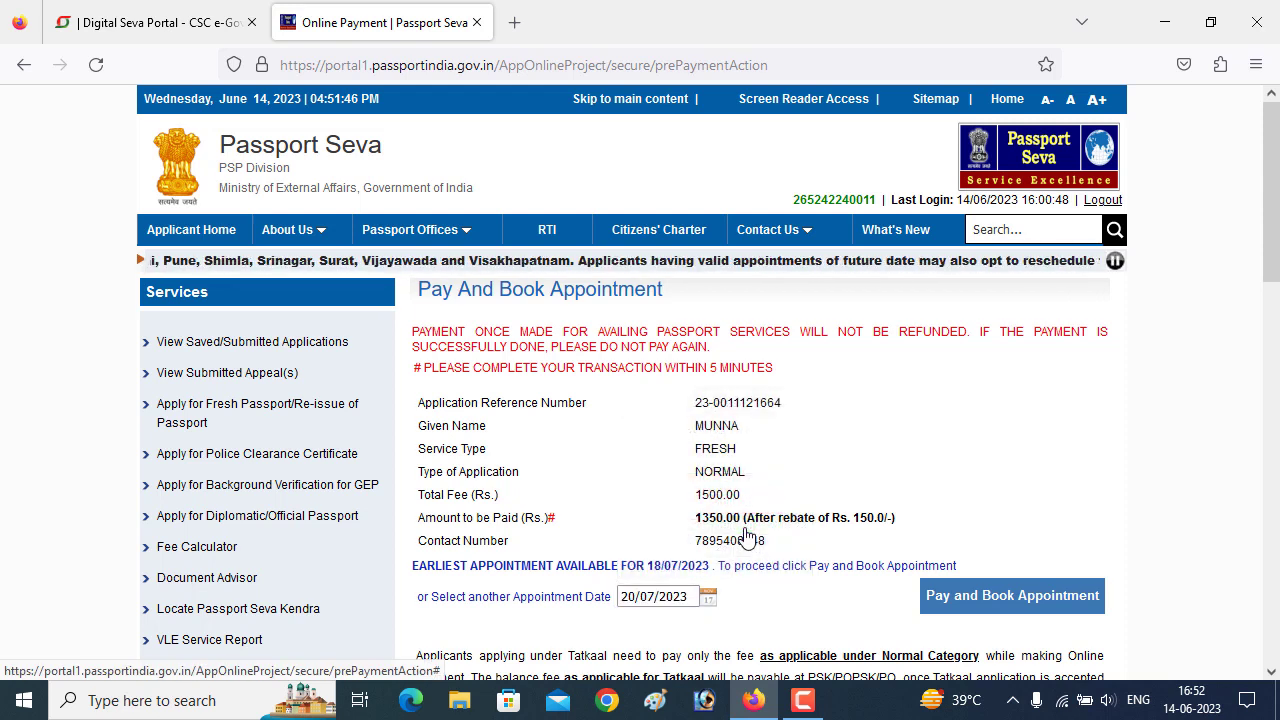
scroll(885, 503, "down", 3)
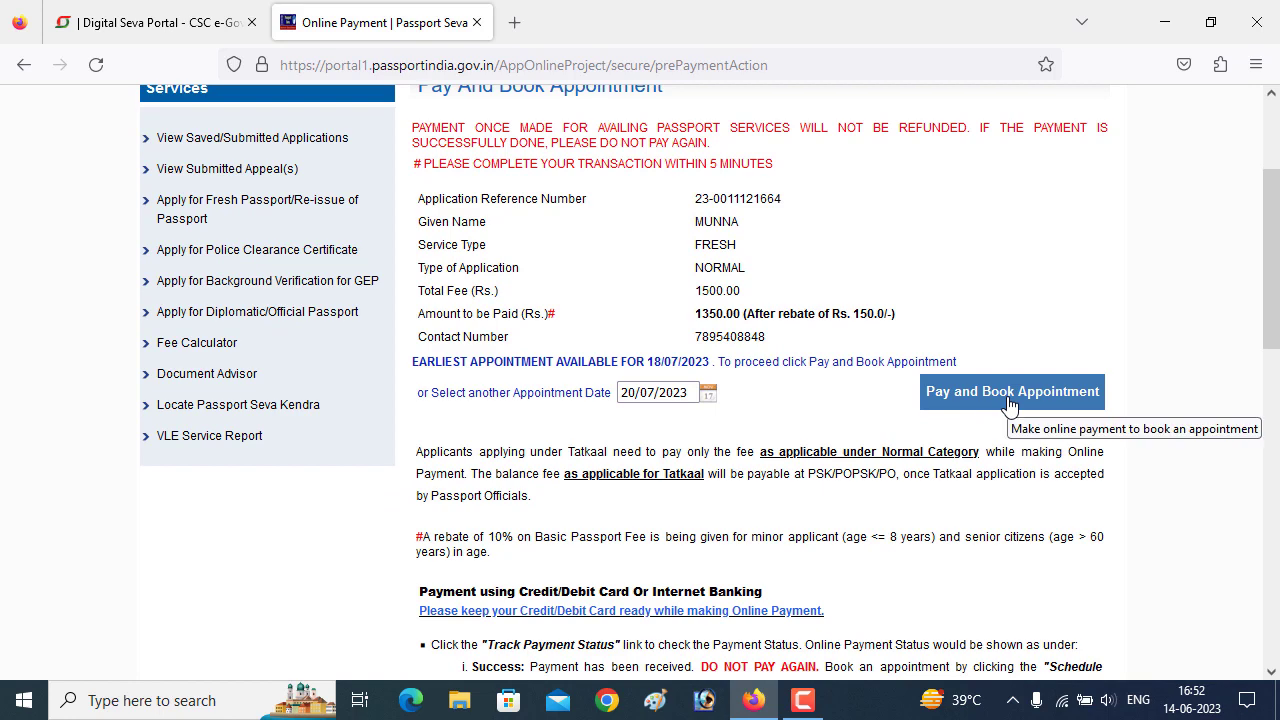
left_click(1006, 402)
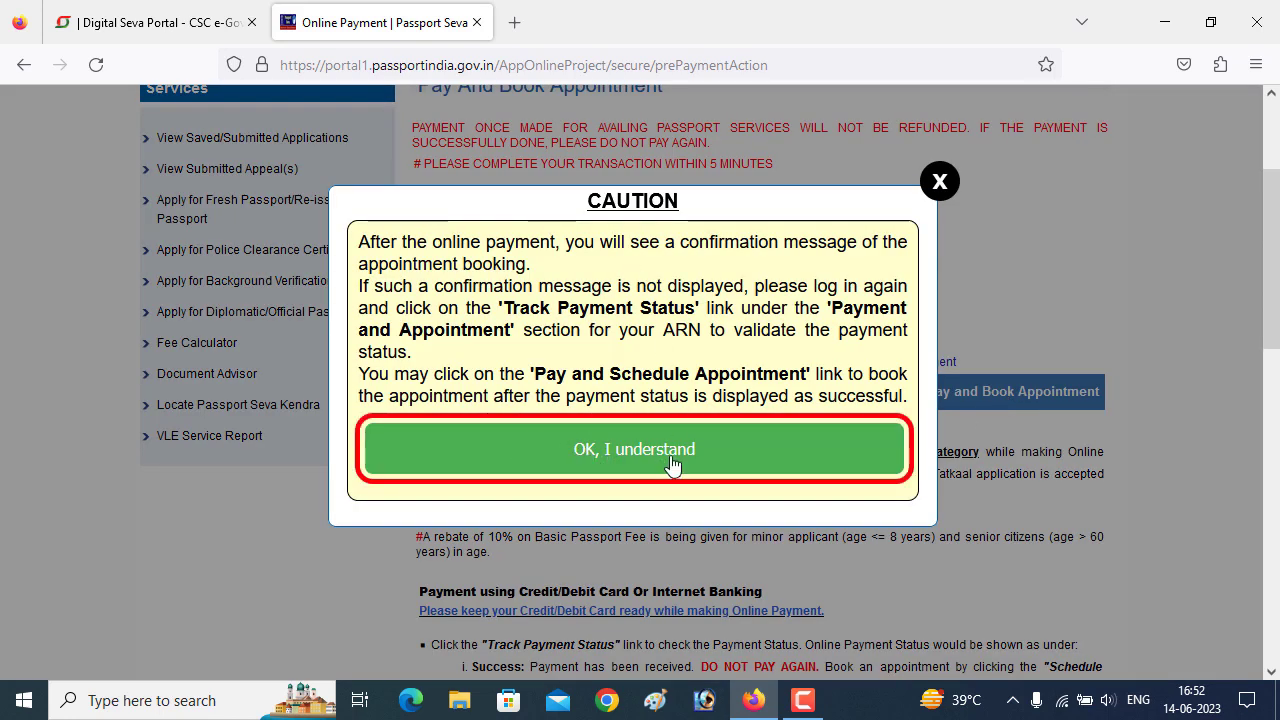
left_click(741, 469)
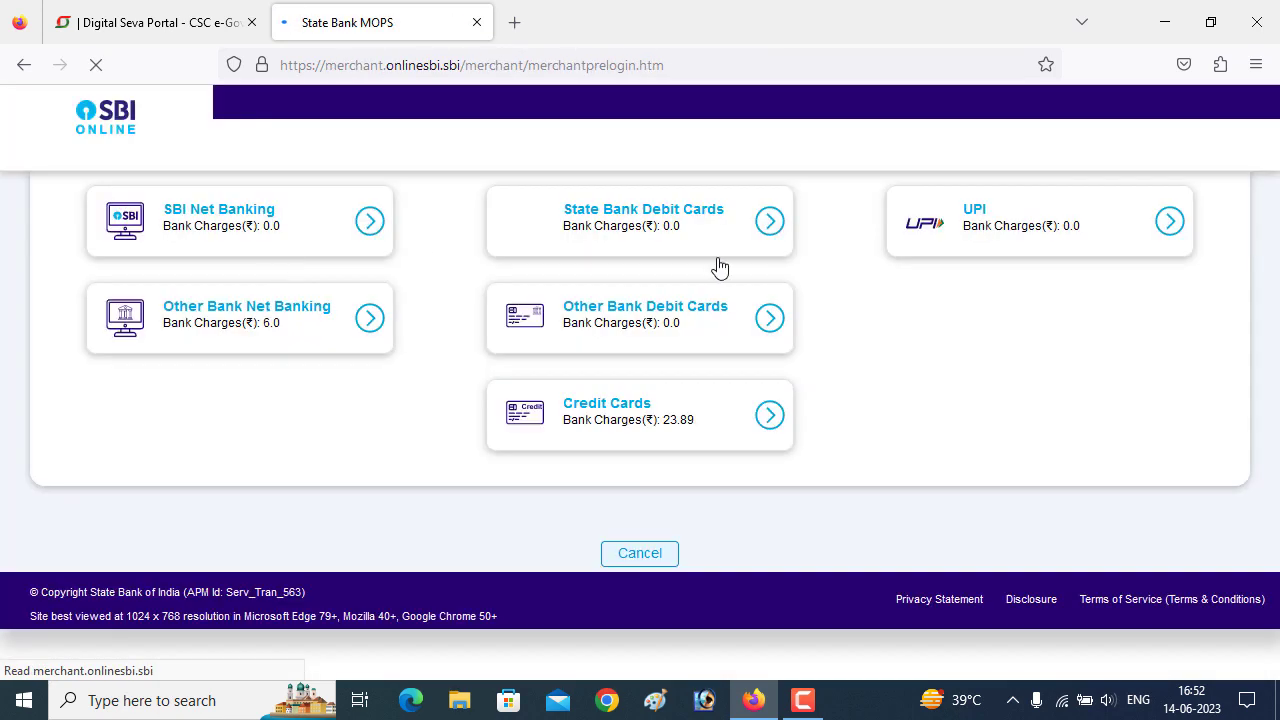
- Choose SBI Net Banking and confirm the 1350.00 passport fee payment details
scroll(506, 360, "down", 1)
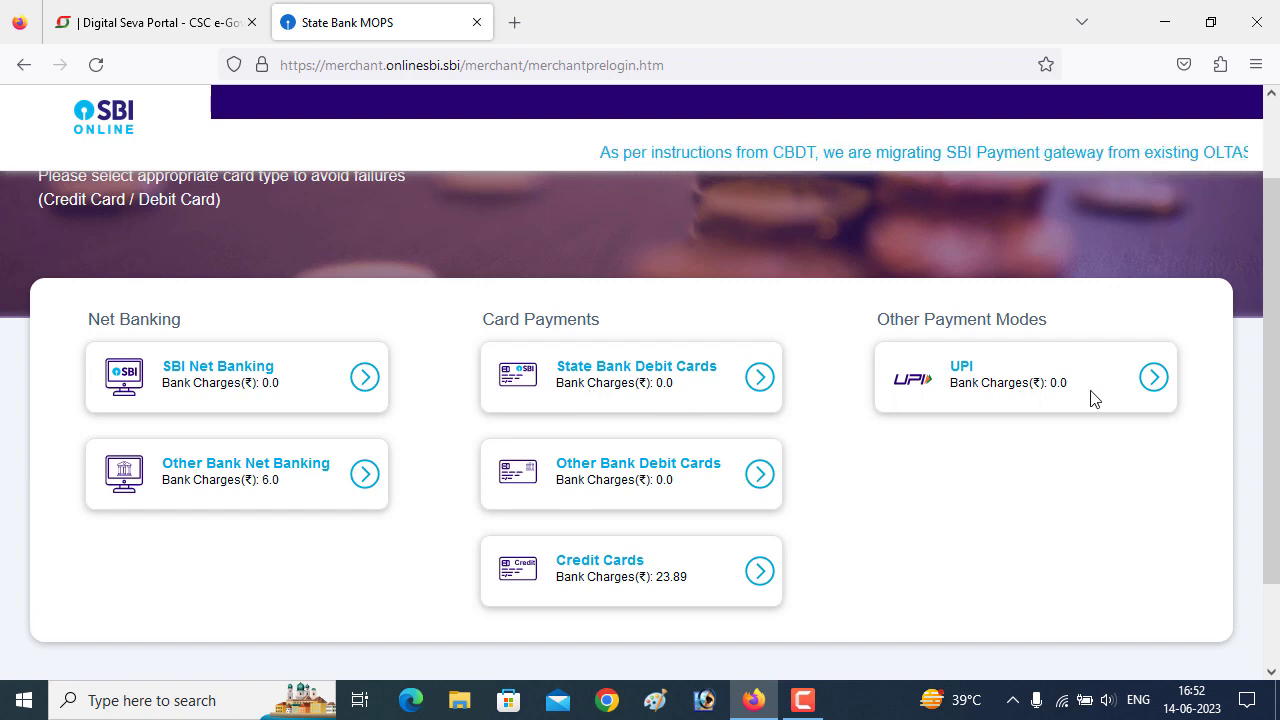
left_click(362, 378)
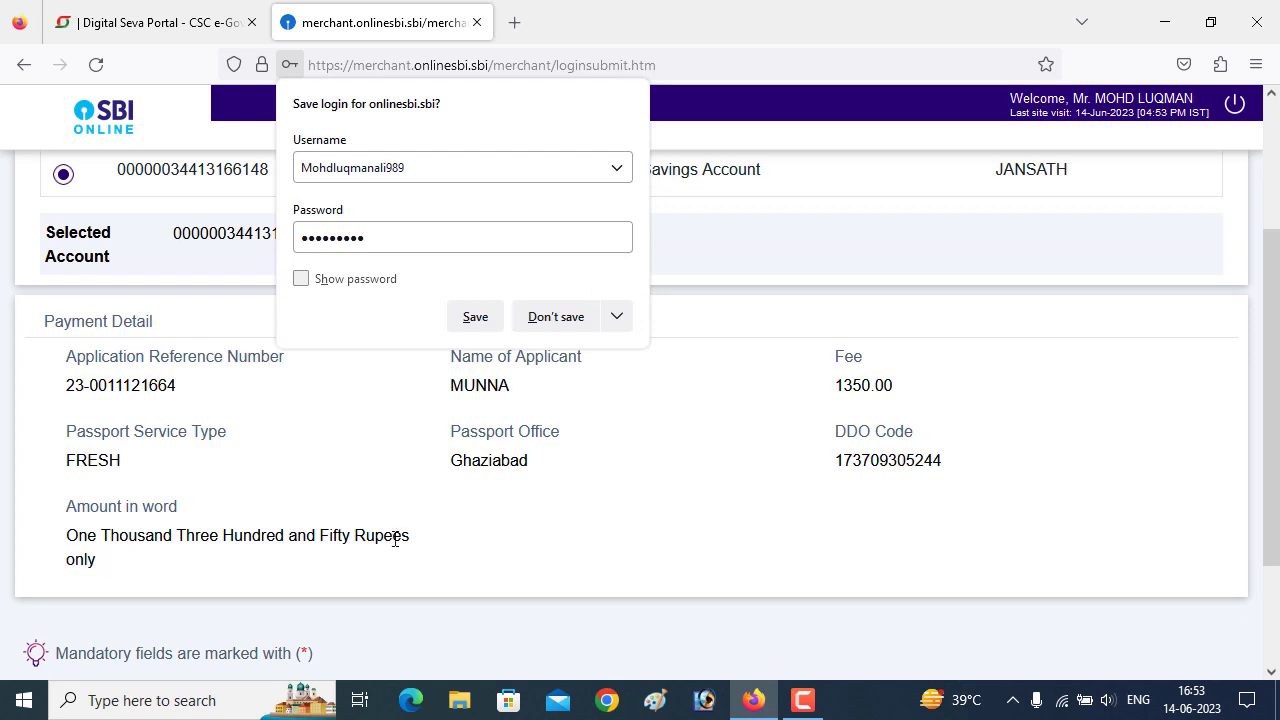
scroll(395, 540, "down", 3)
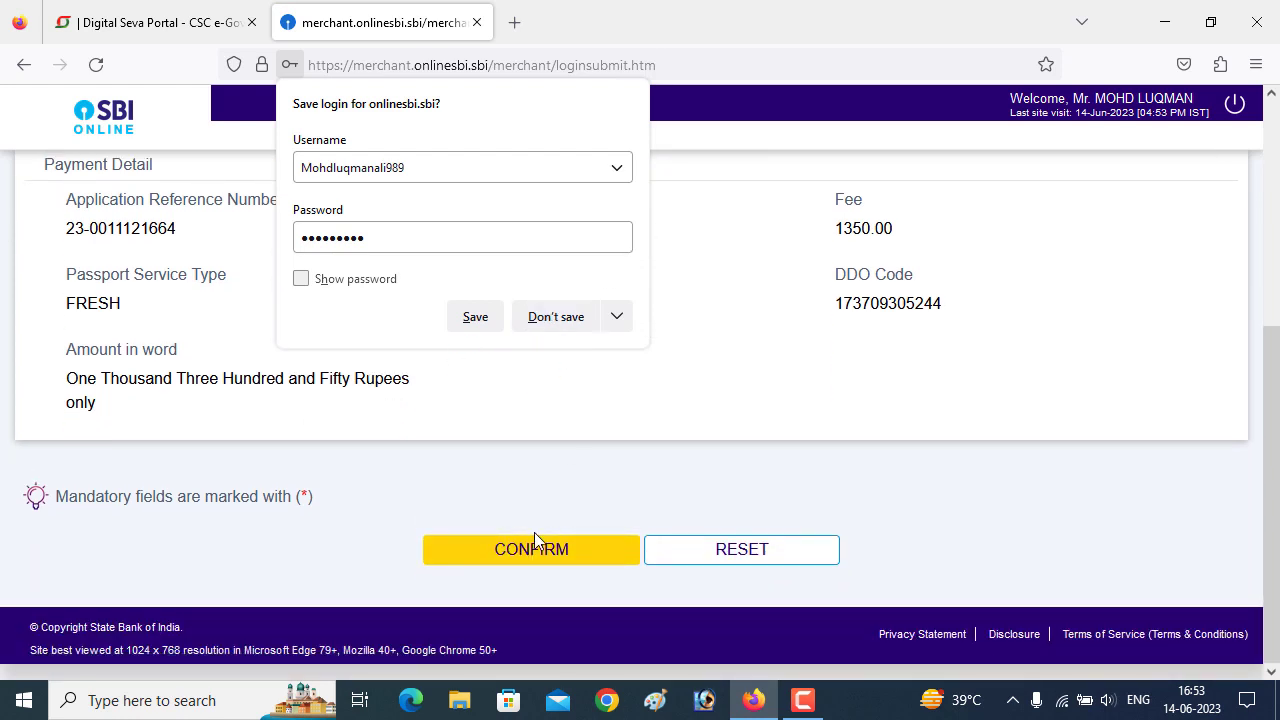
scroll(480, 414, "up", 6)
scroll(584, 545, "down", 6)
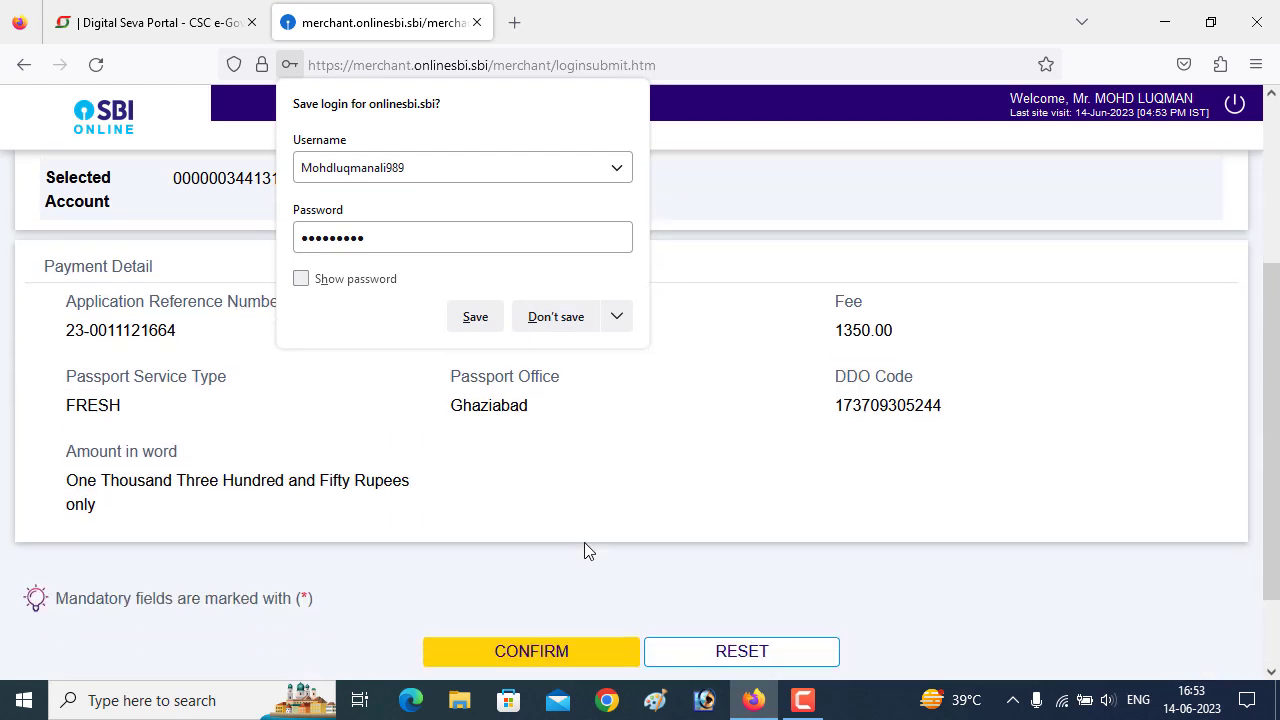
left_click(538, 556)
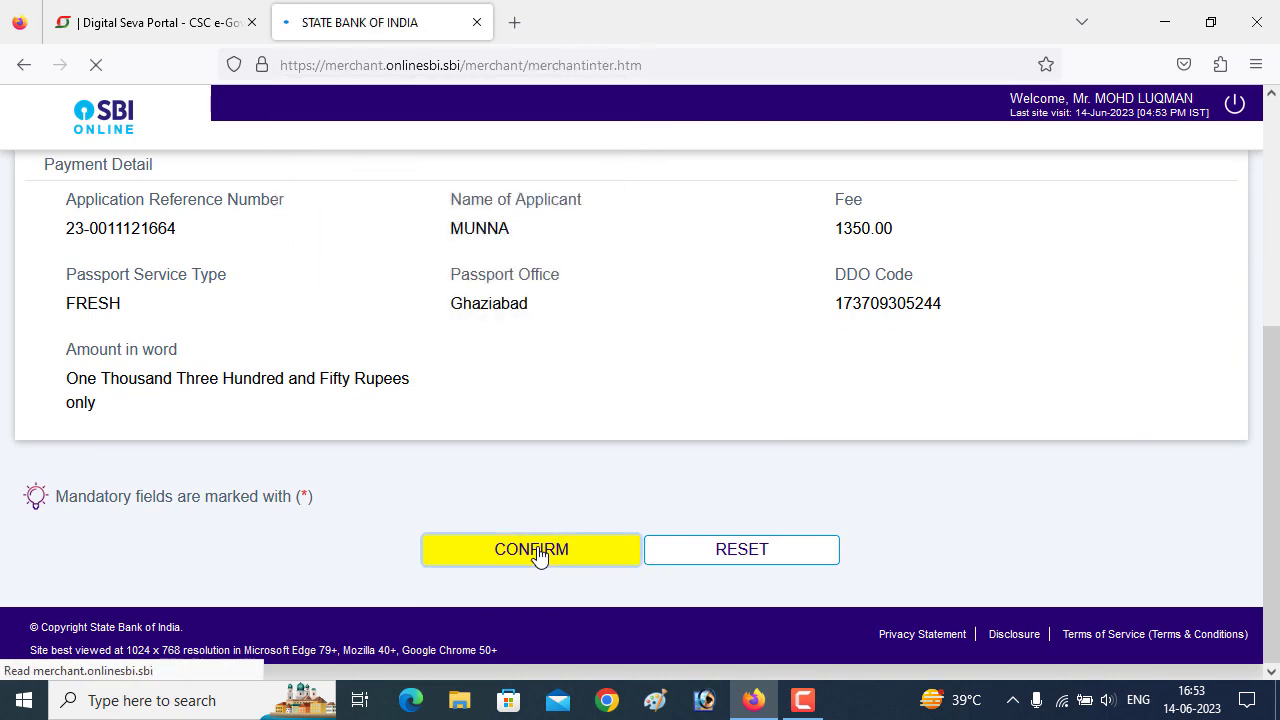
- Enter the SMS high security password to complete payment and decline saving the password
scroll(565, 455, "down", 6)
scroll(600, 520, "down", 5)
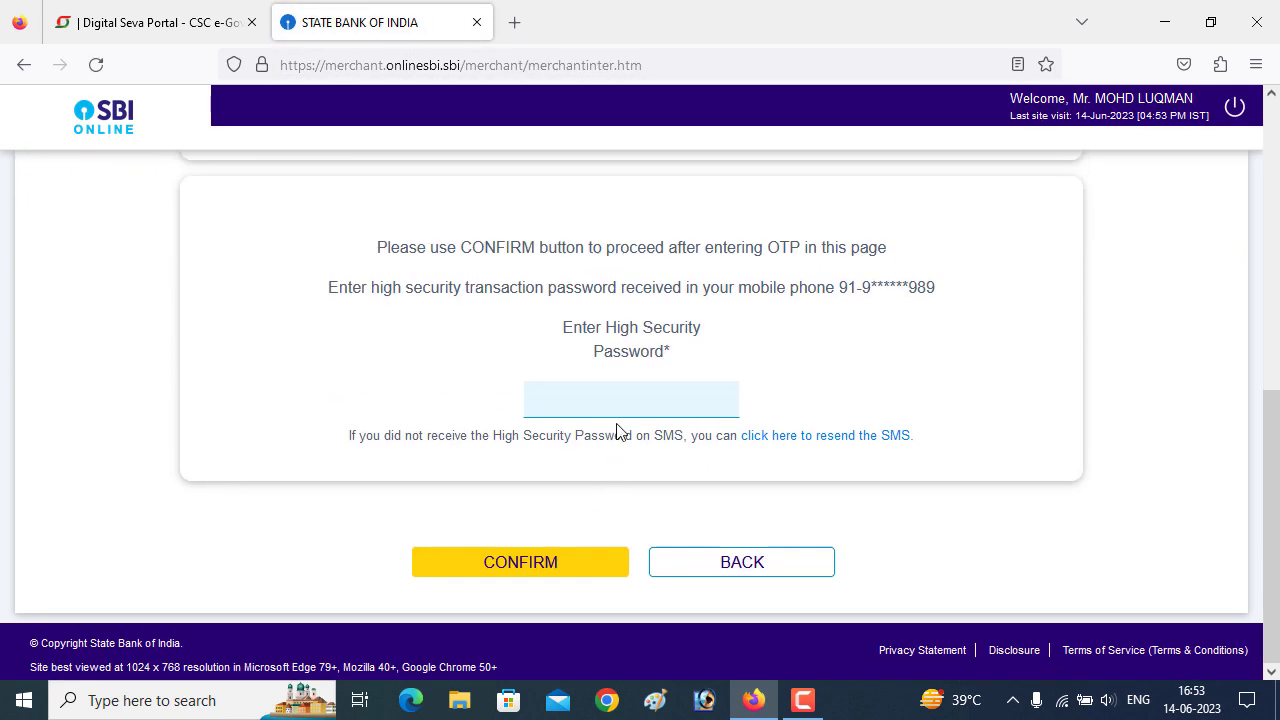
left_click(621, 408)
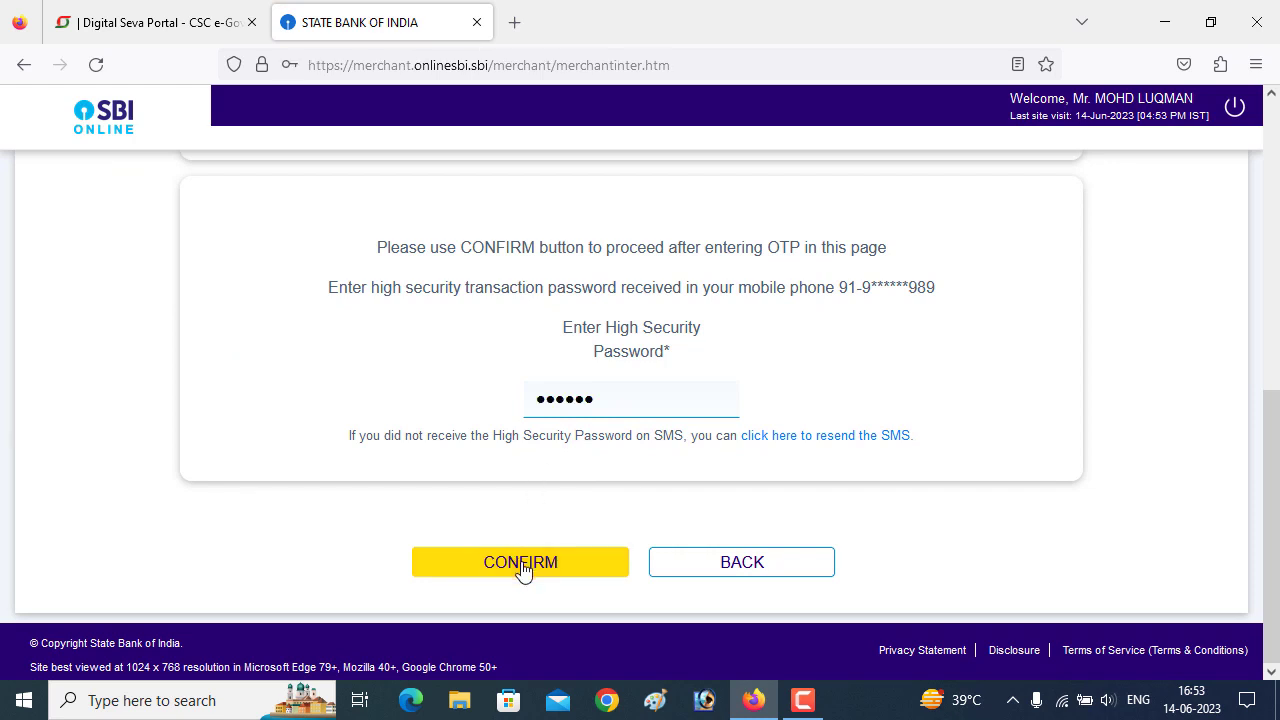
left_click(523, 569)
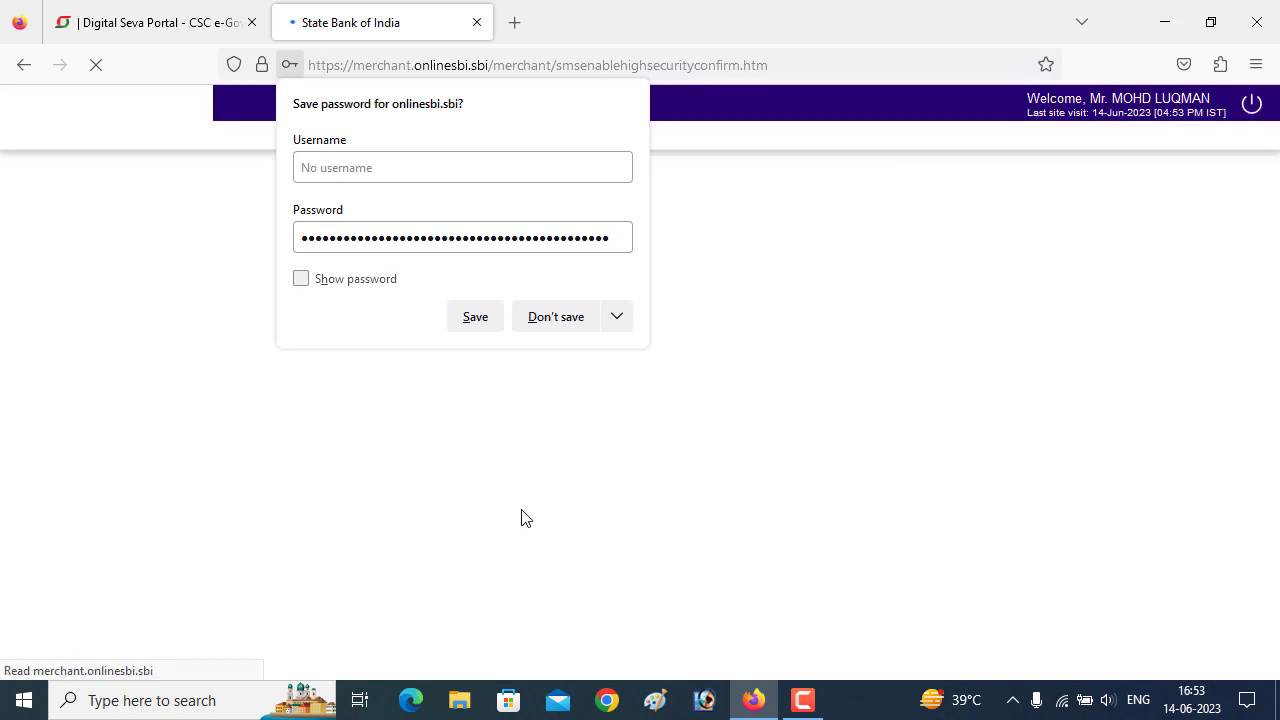
left_click(564, 330)
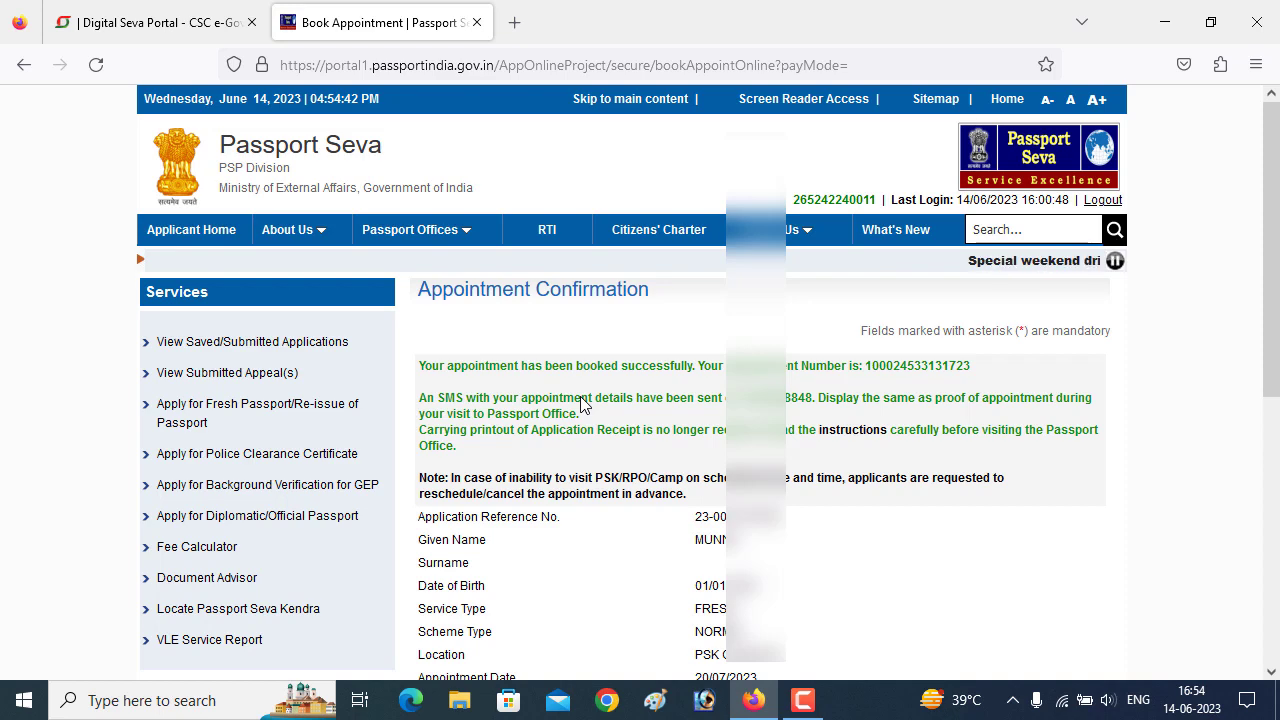
- Print the application receipt from the confirmation page and agree to continue
scroll(660, 428, "down", 2)
scroll(660, 428, "down", 4)
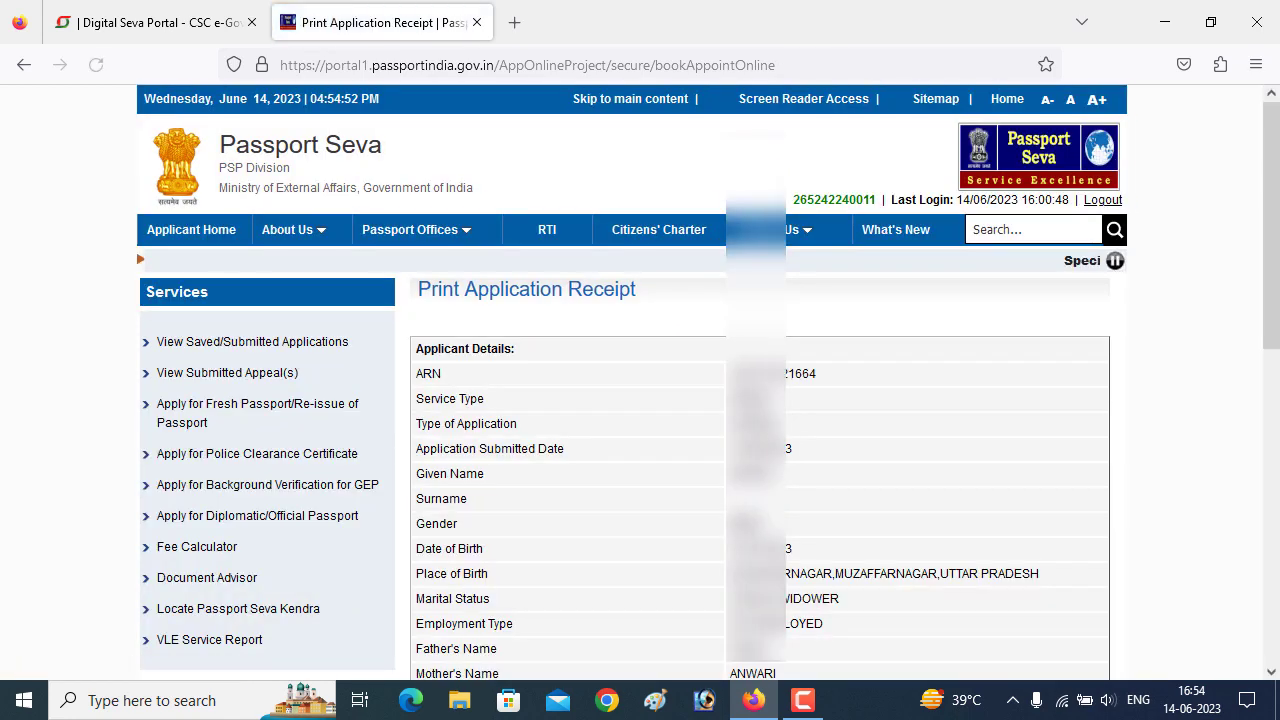
scroll(640, 380, "down", 8)
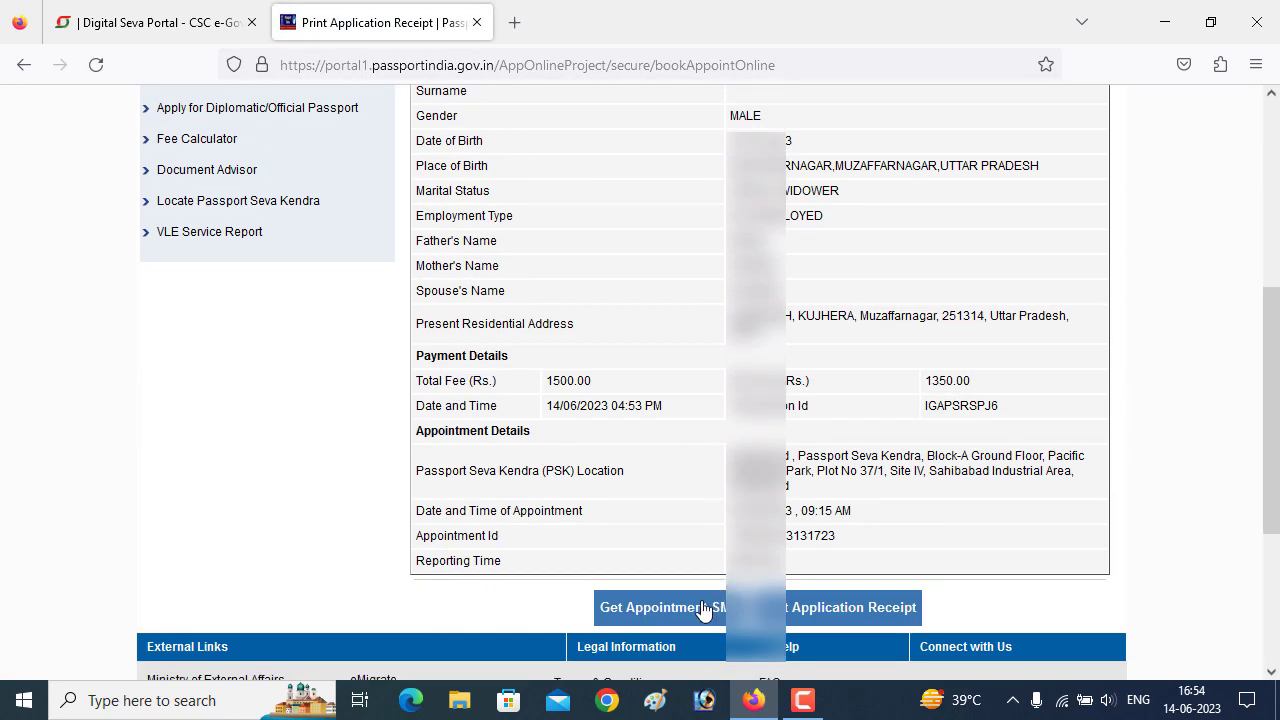
left_click(834, 614)
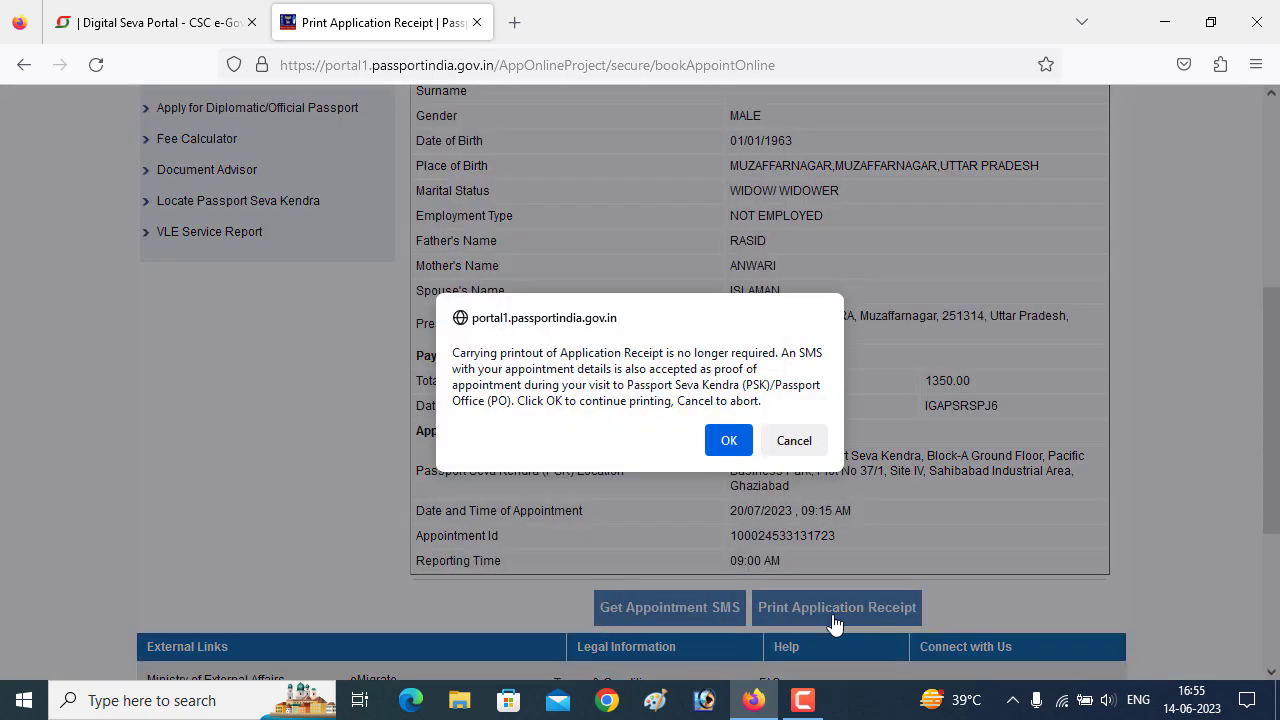
left_click(727, 442)
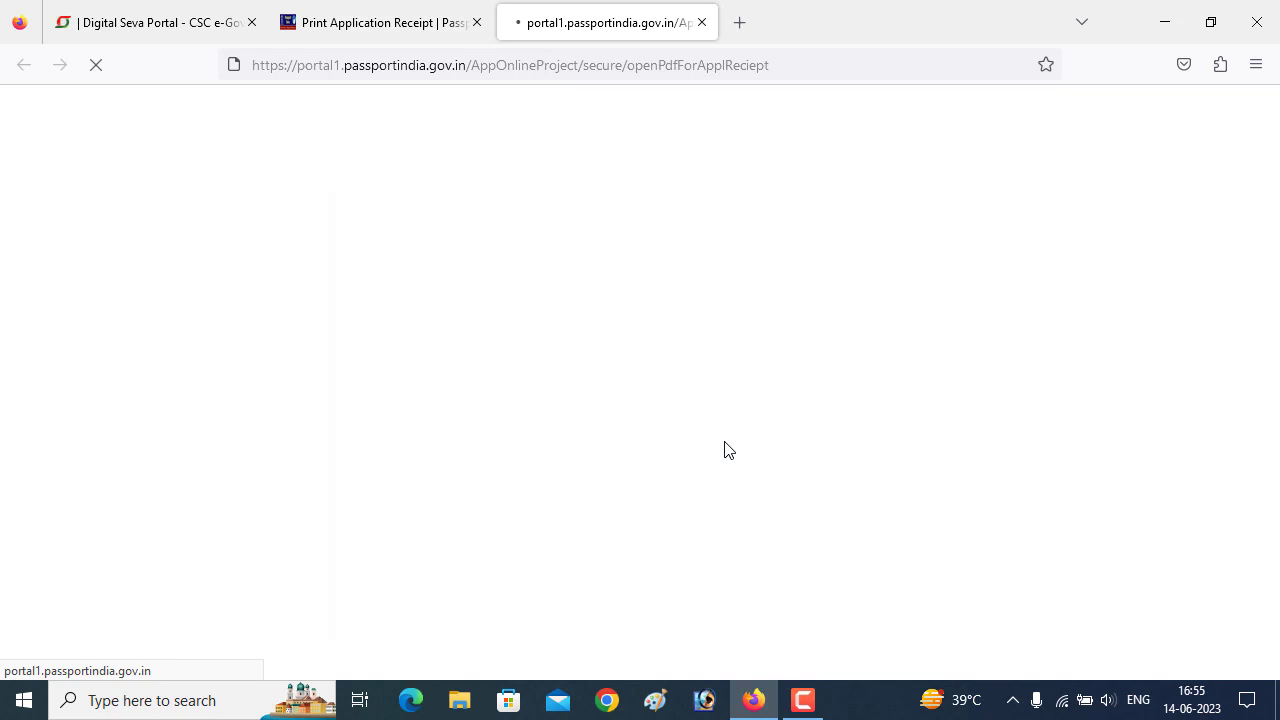
- Send the appointment receipt from the bottom of the new tab to print
scroll(848, 401, "down", 2)
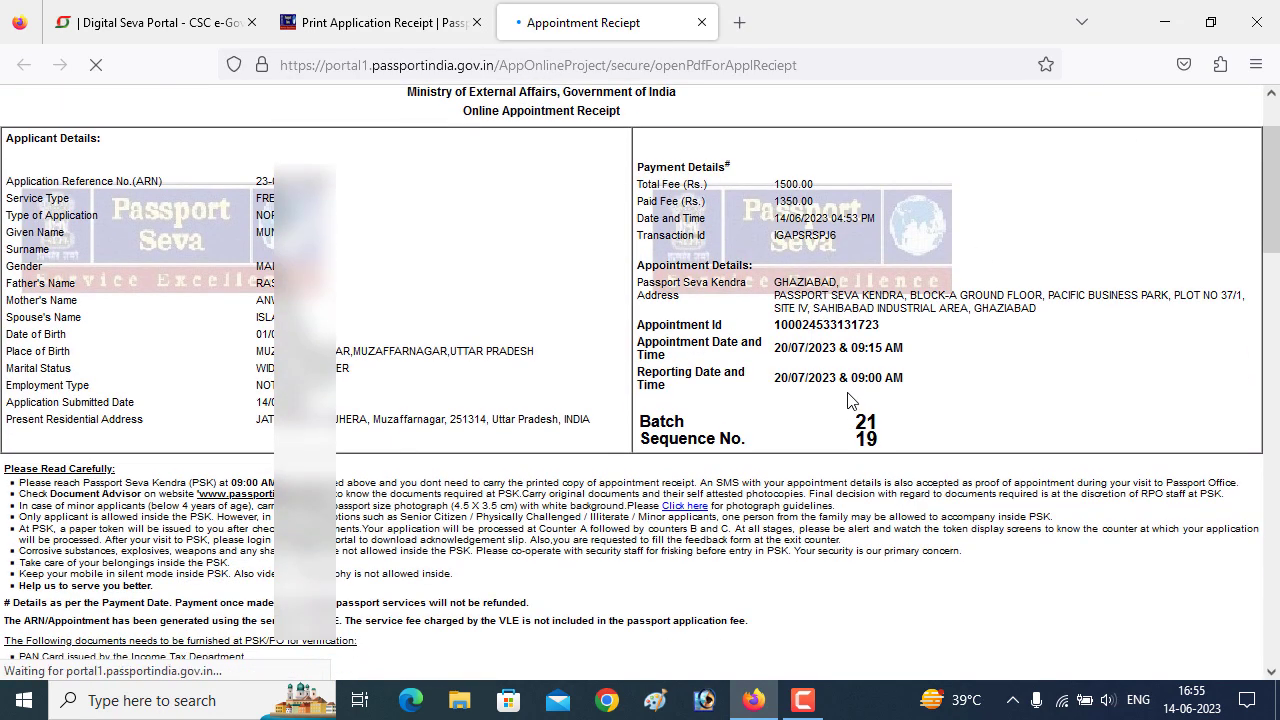
scroll(848, 401, "down", 15)
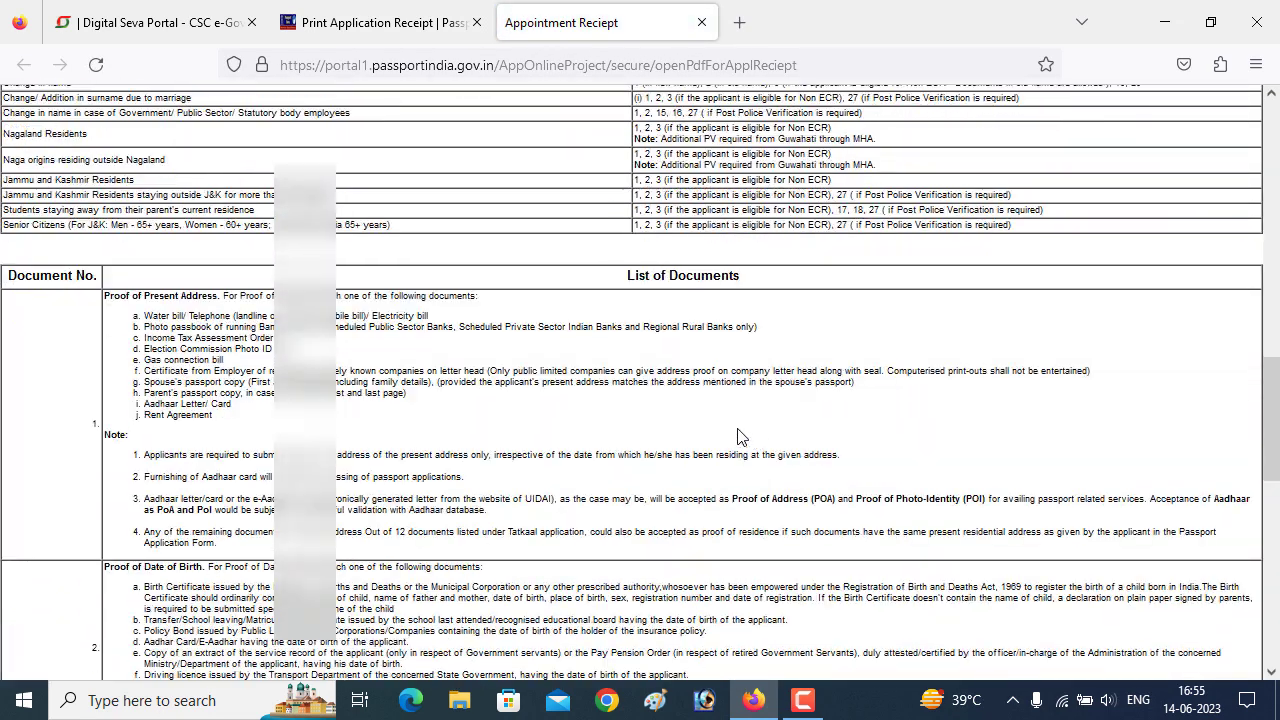
scroll(737, 437, "down", 20)
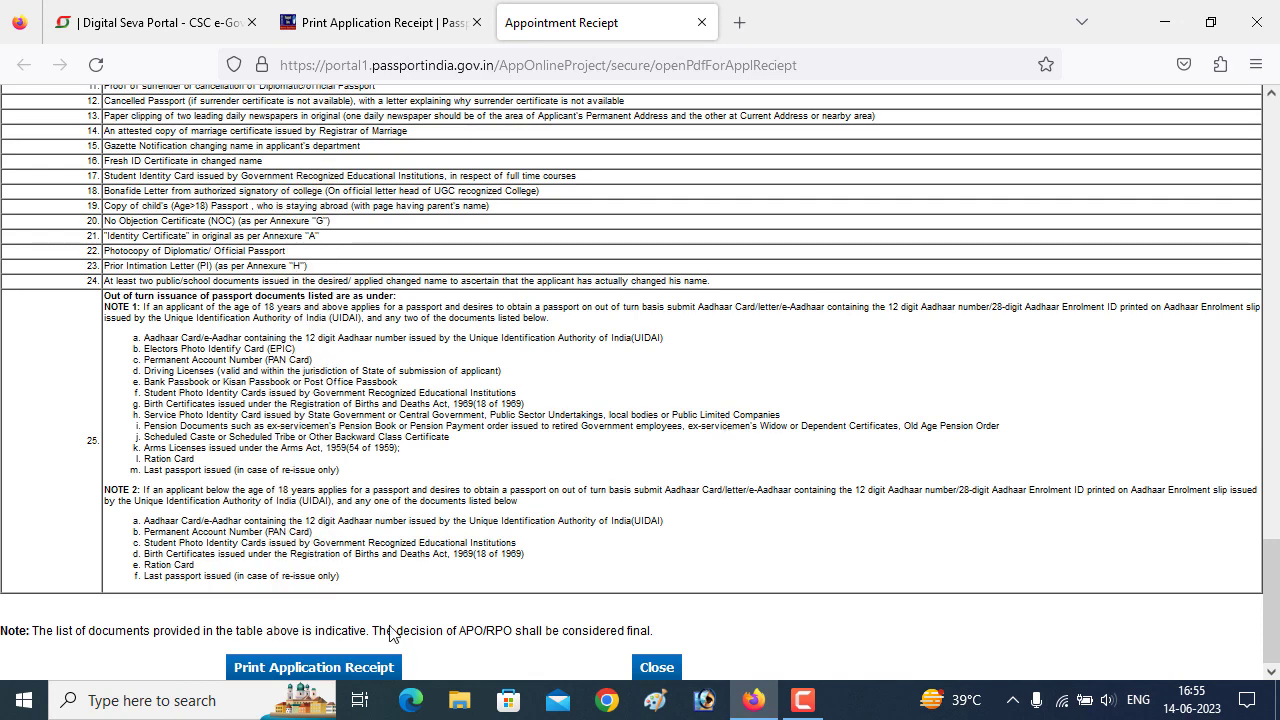
left_click(362, 672)
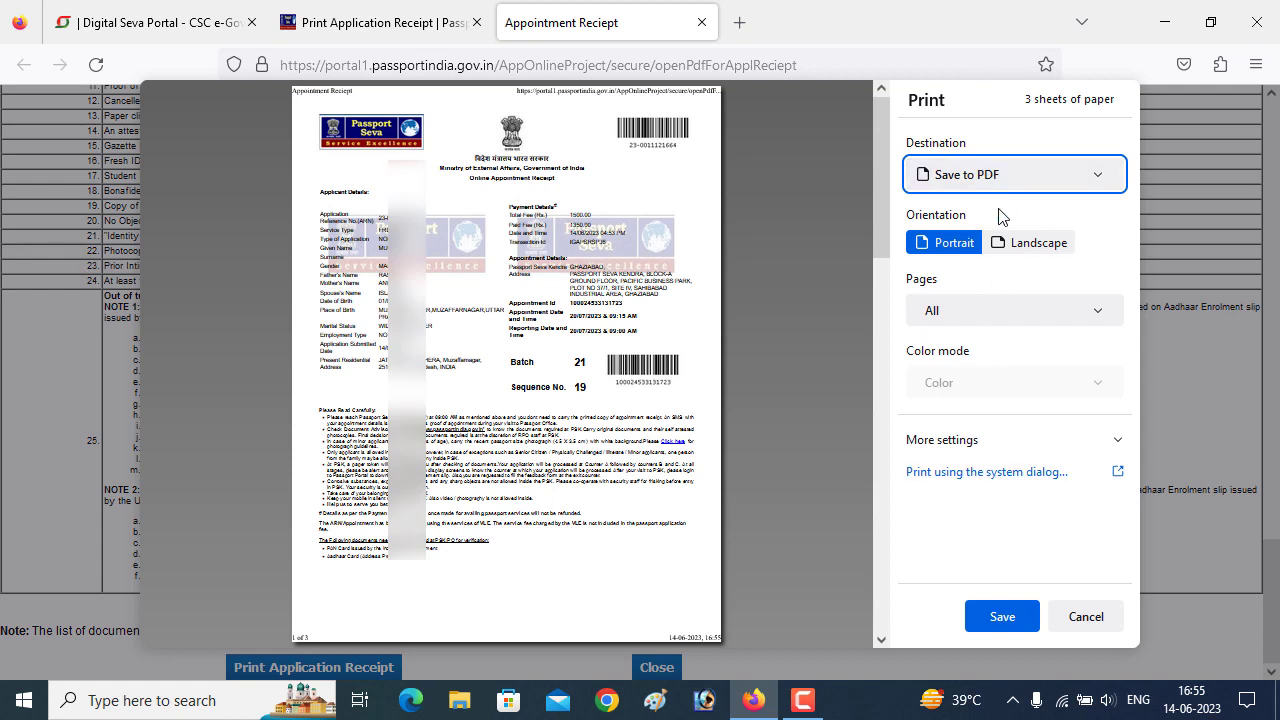
- Set the print destination to the Canon G2020 series printer and view the page options
left_click(1052, 189)
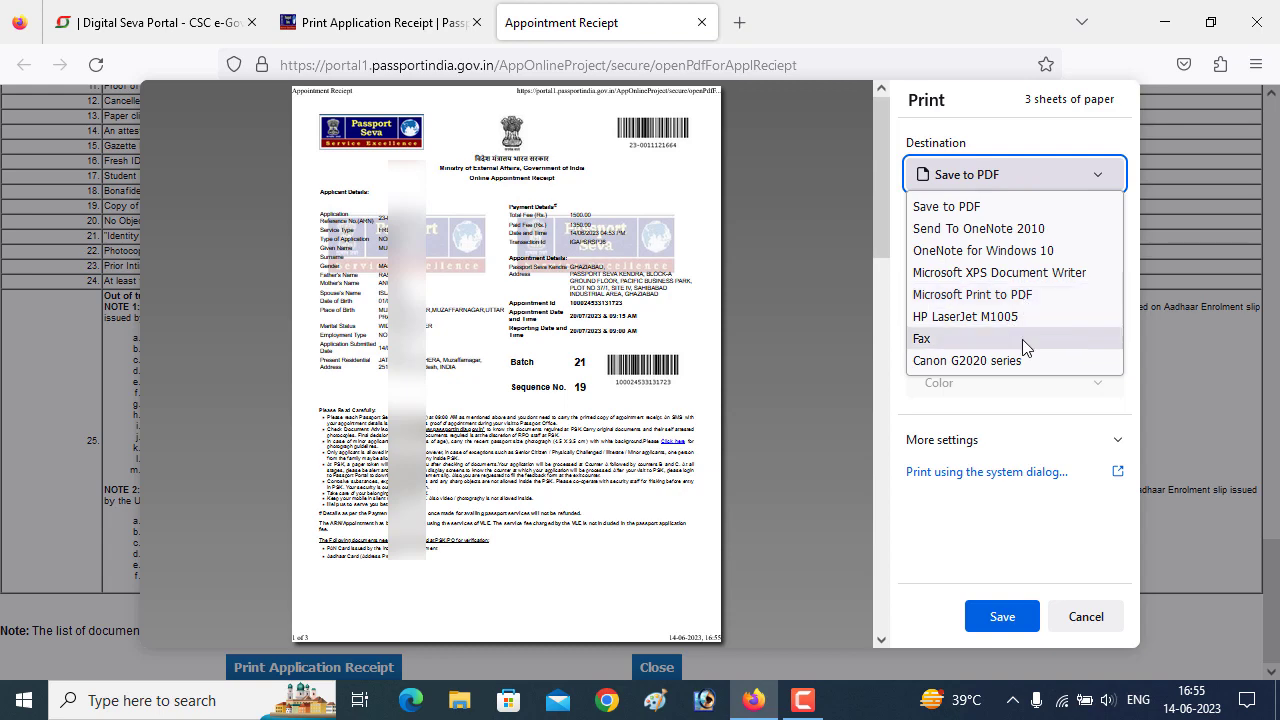
left_click(1008, 360)
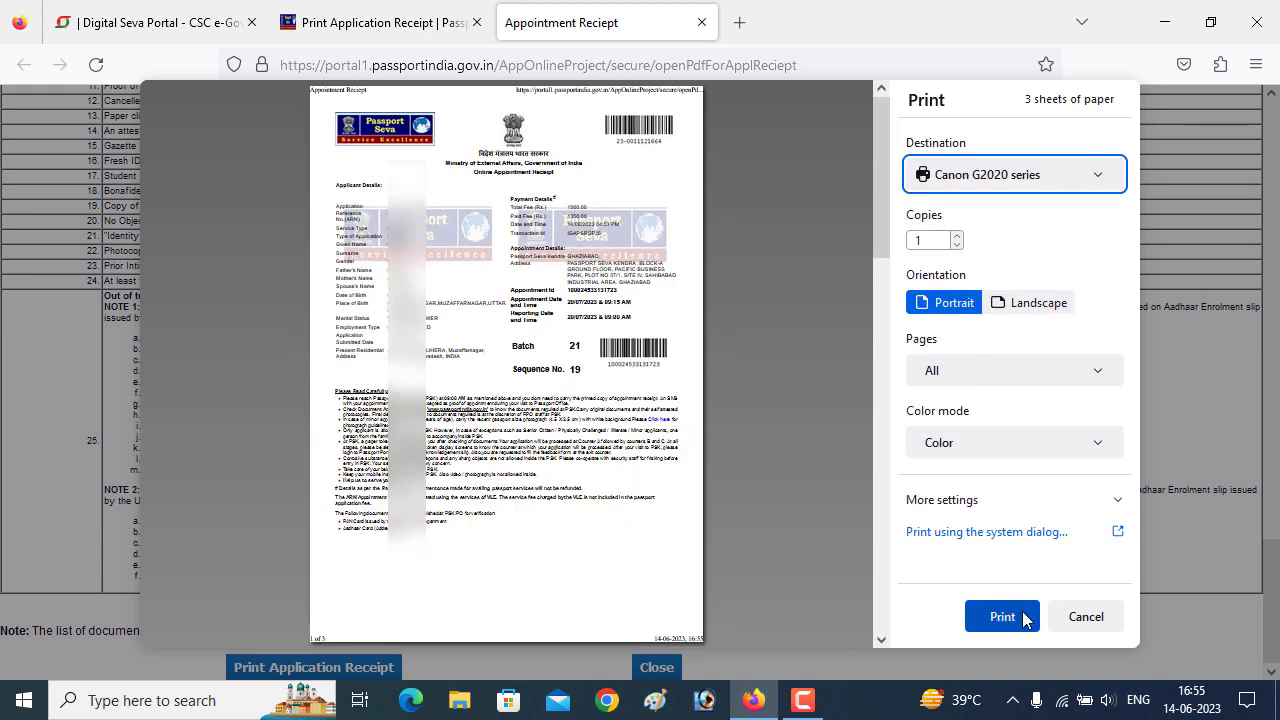
left_click(985, 378)
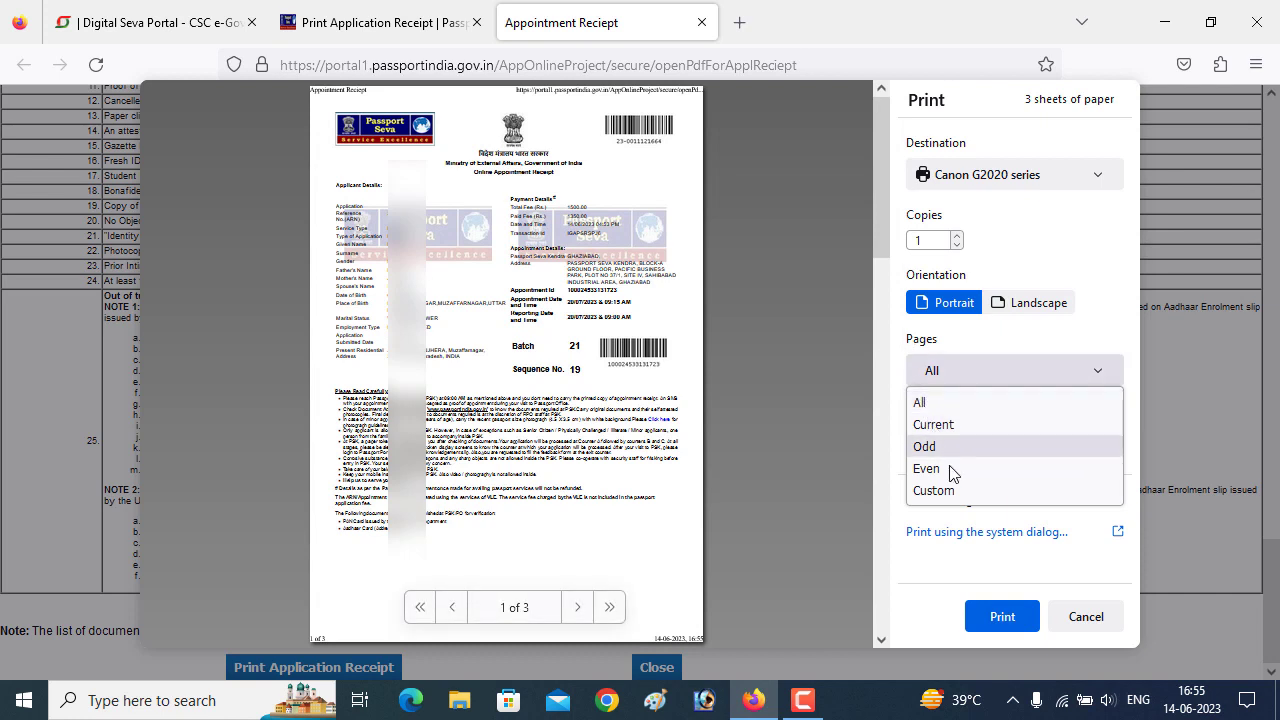